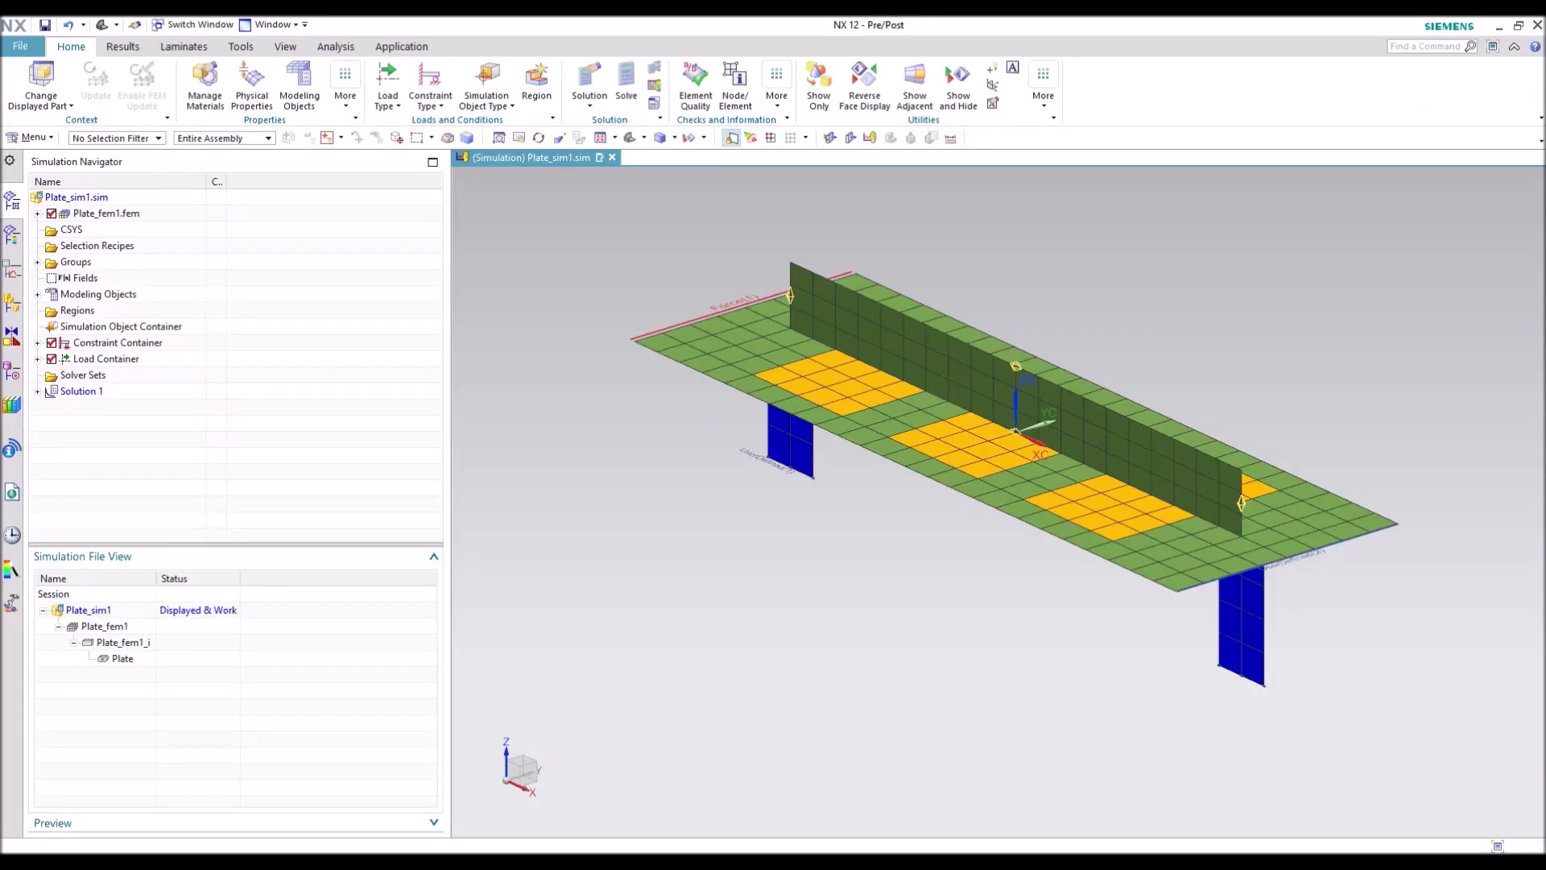
mouse_move(530, 861)
middle_drag(1052, 602, 1031, 155)
middle_drag(1240, 354, 1007, 379)
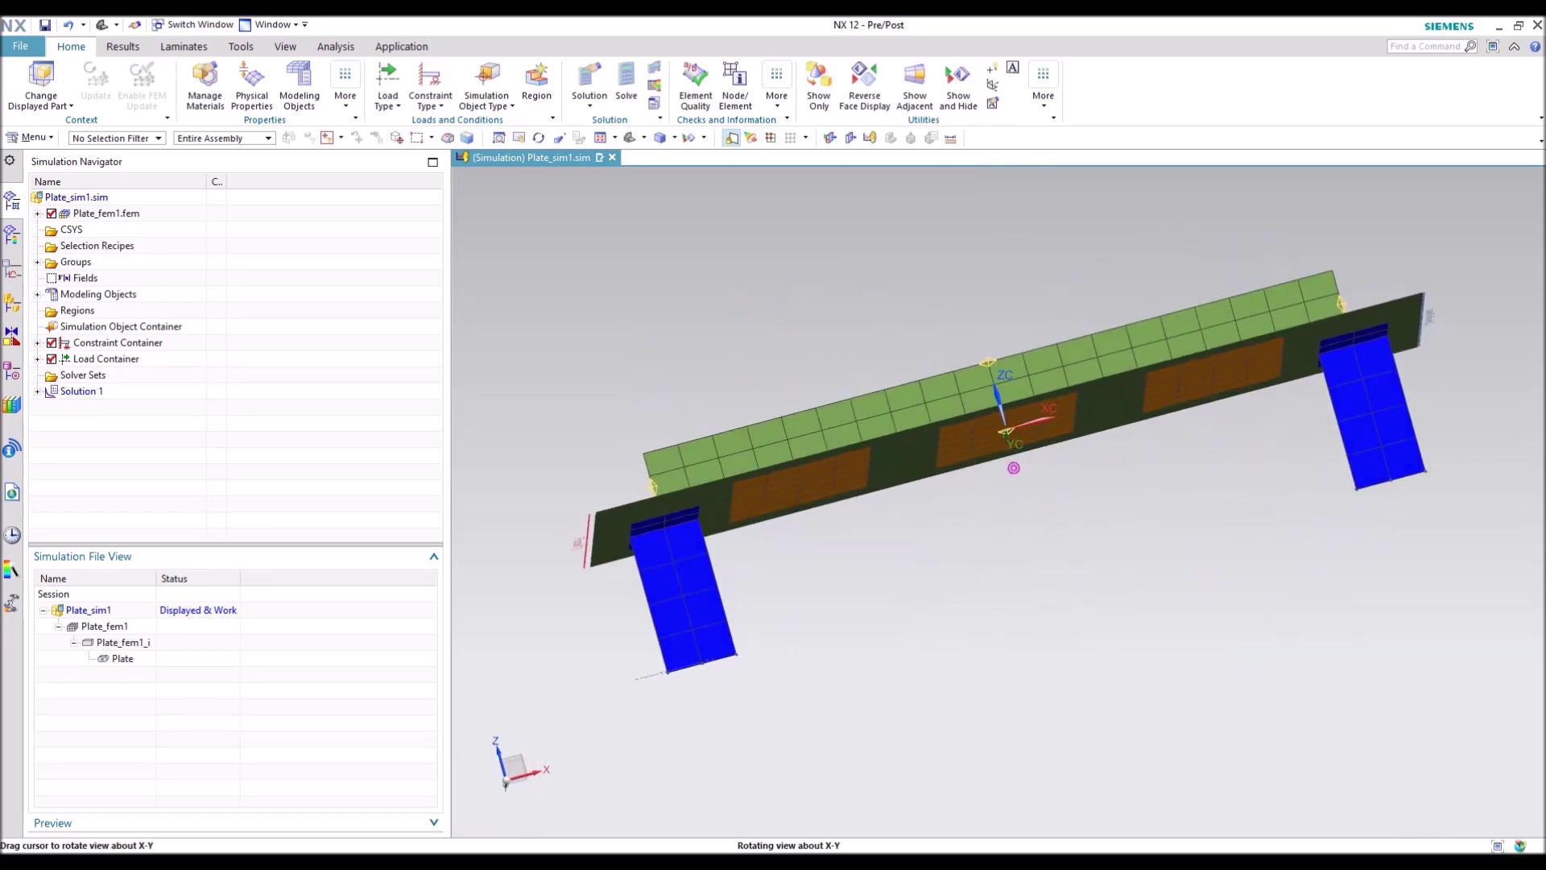
scroll(693, 485, down, 6)
middle_drag(694, 486, 679, 521)
scroll(678, 521, down, 4)
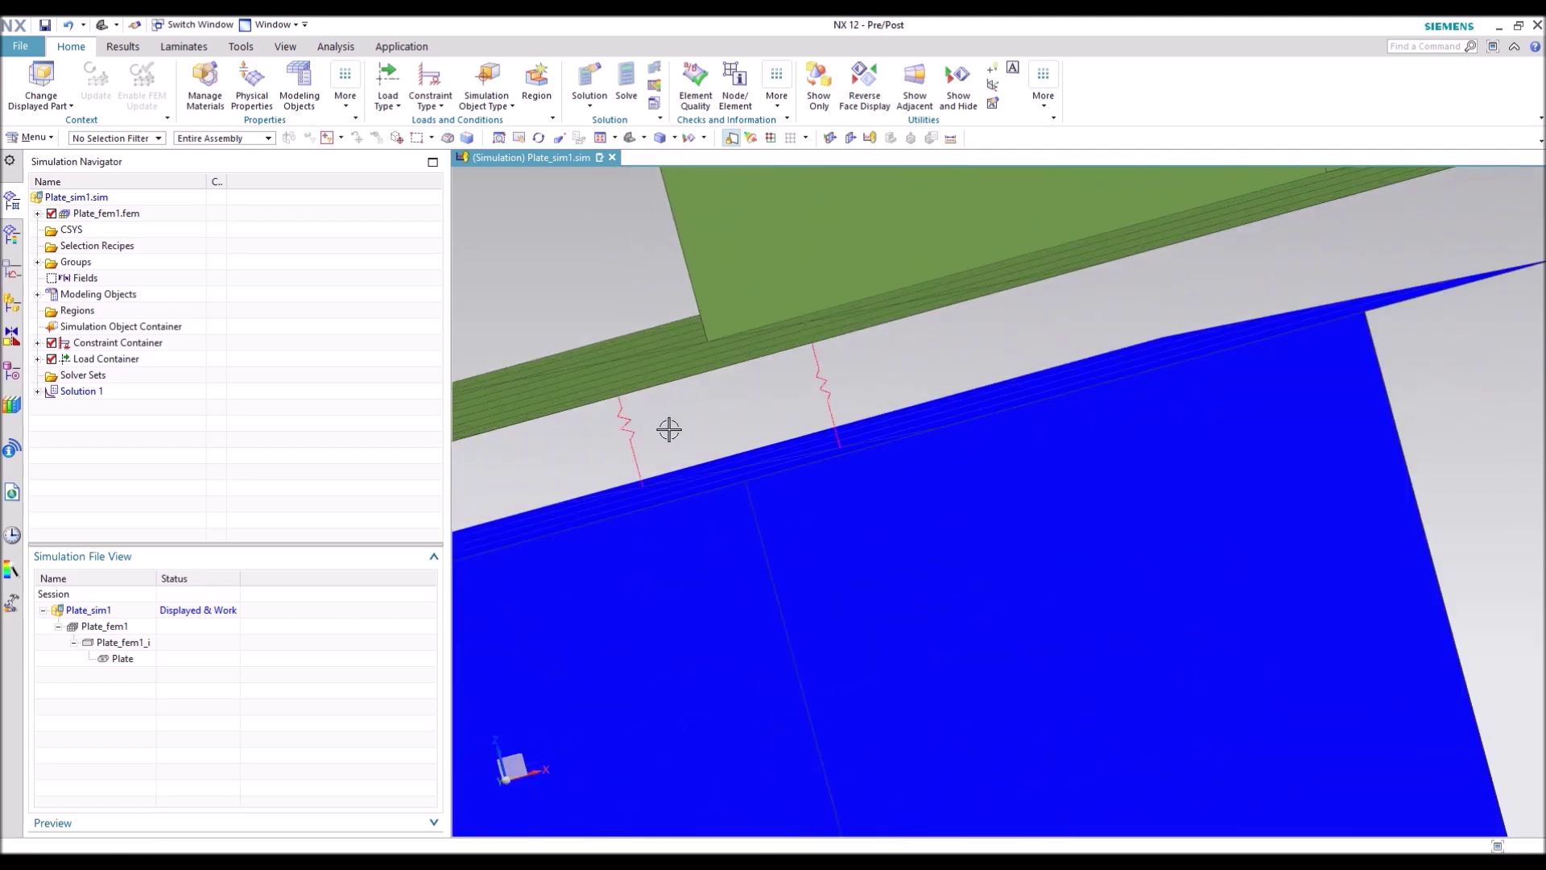
scroll(666, 427, up, 5)
middle_drag(622, 456, 1058, 670)
scroll(780, 692, up, 5)
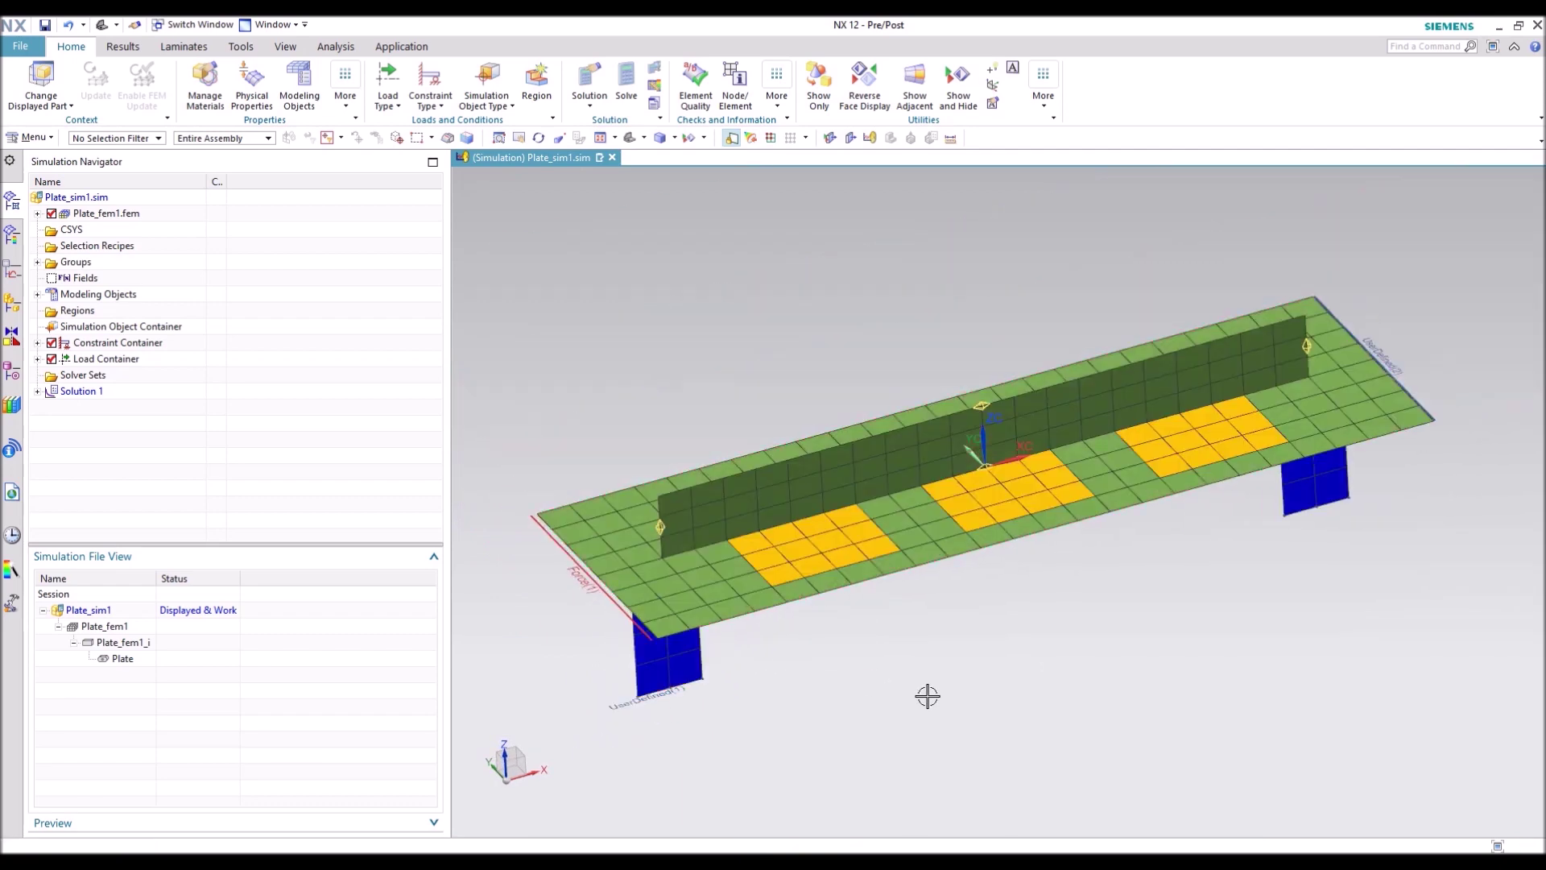
double_click(588, 587)
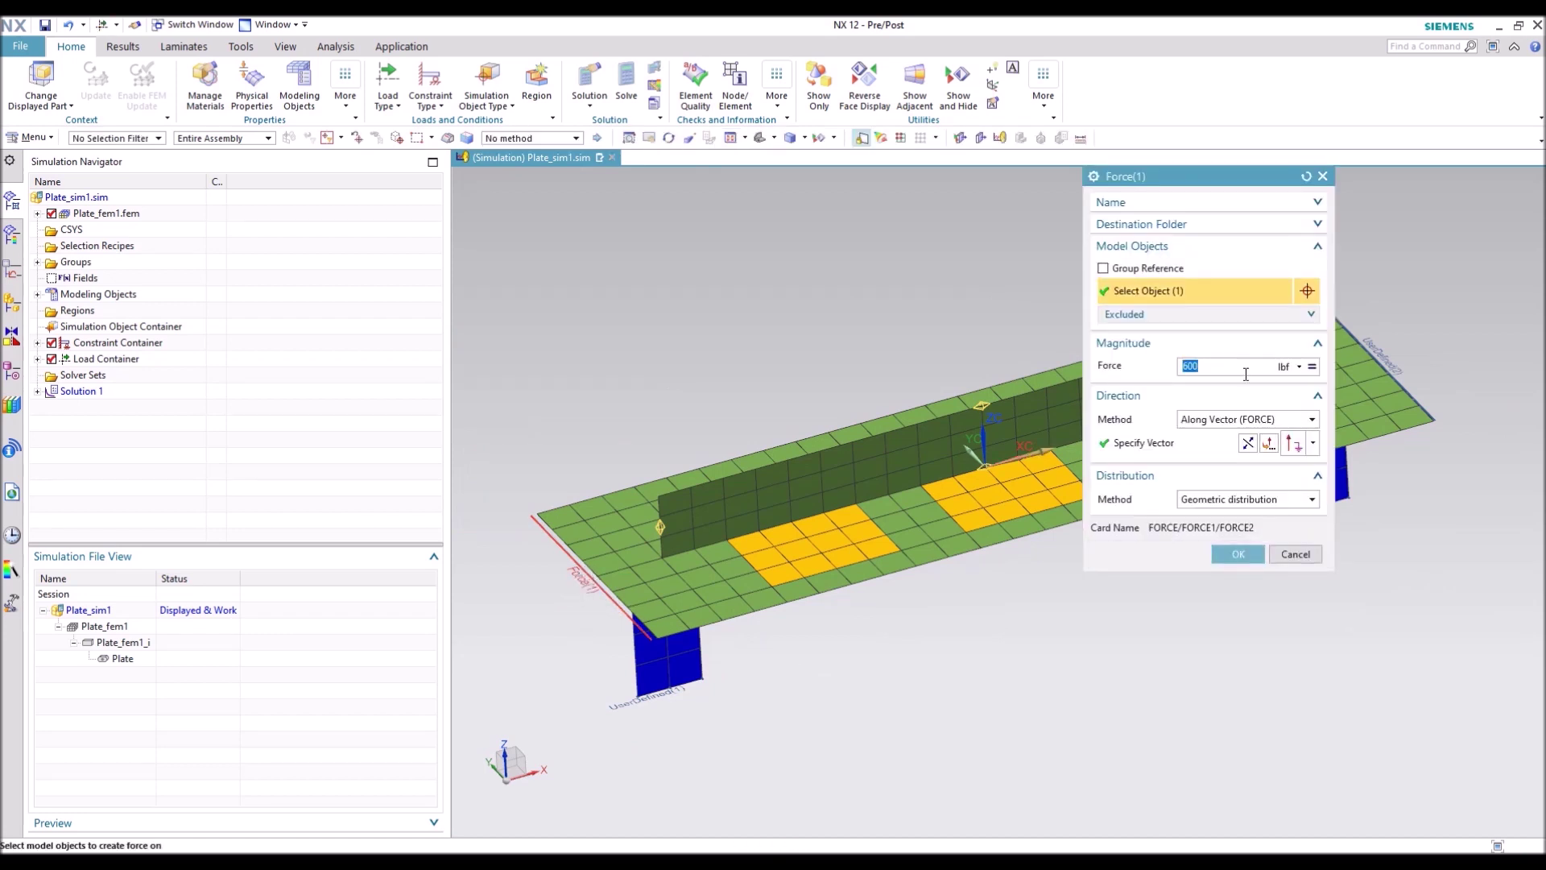
click(1167, 449)
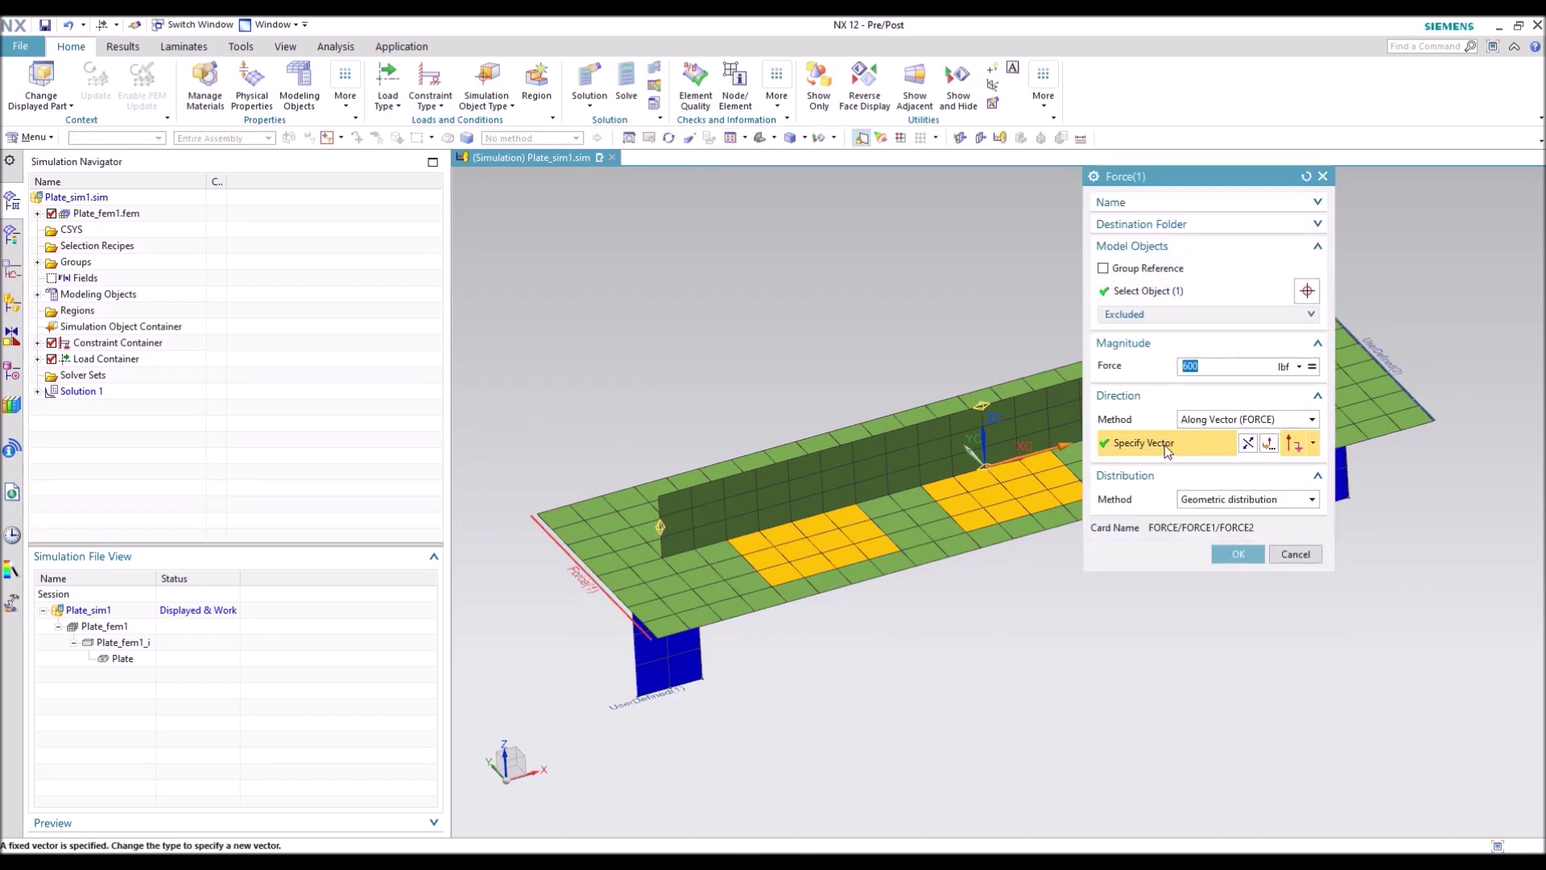
scroll(1051, 453, up, 3)
scroll(1005, 458, down, 3)
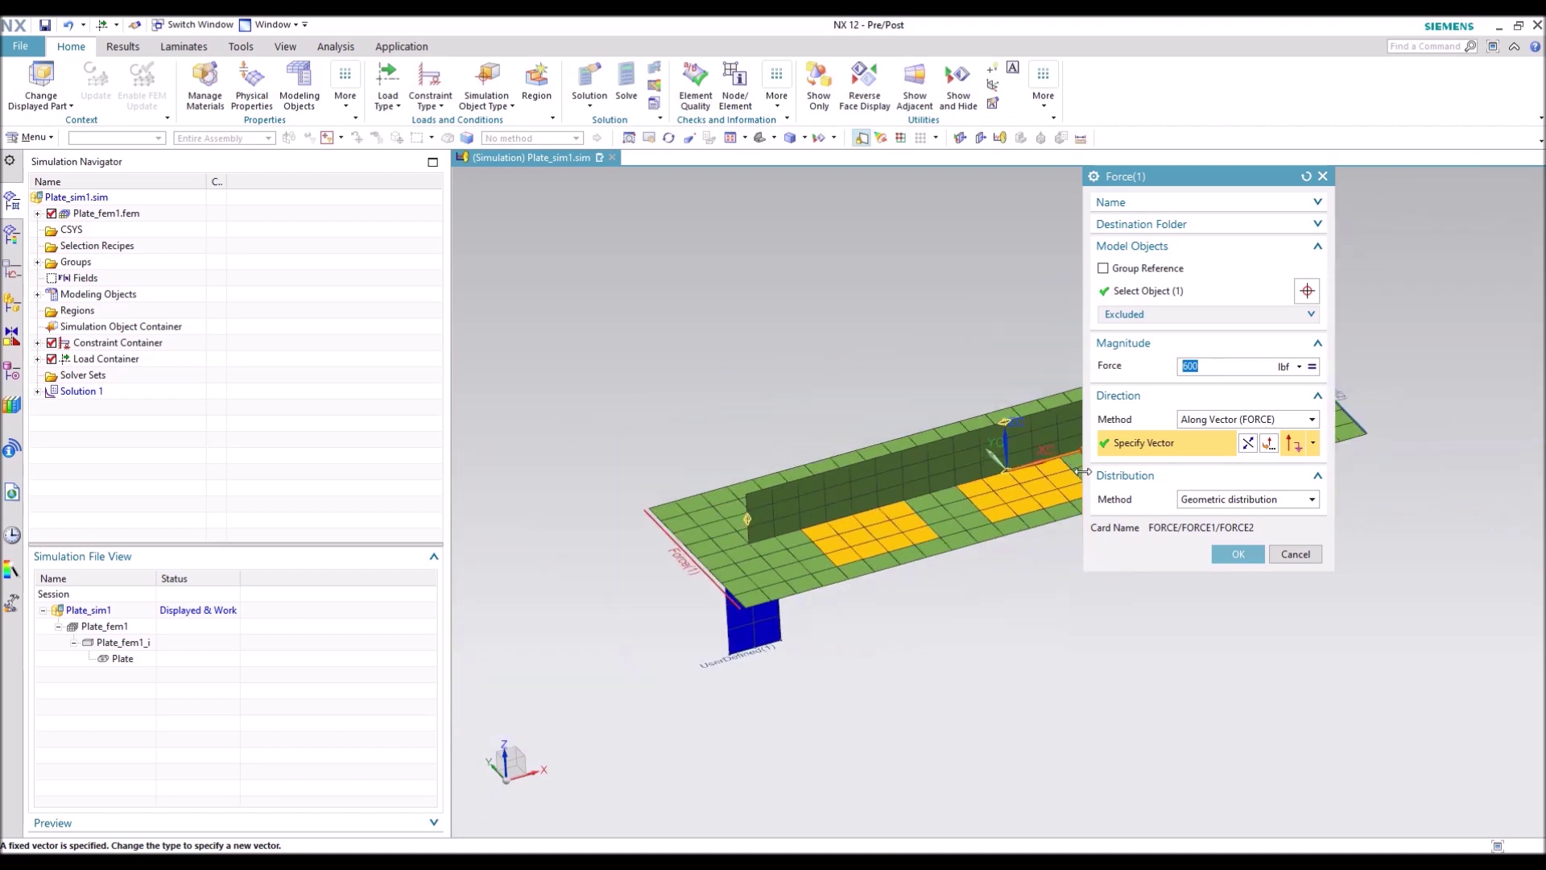
click(1293, 555)
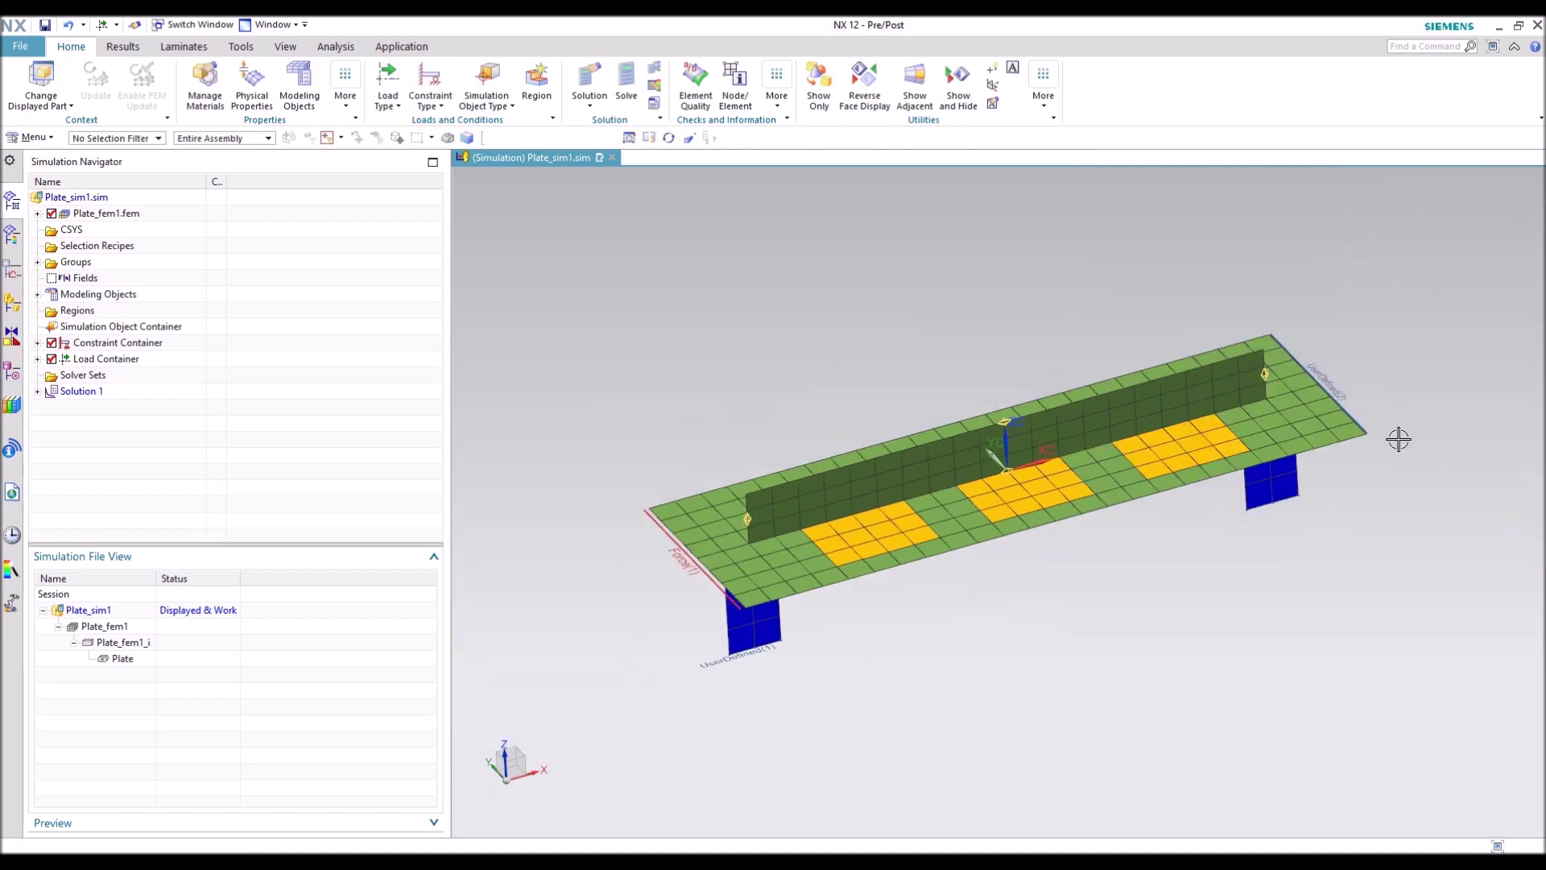
double_click(1329, 387)
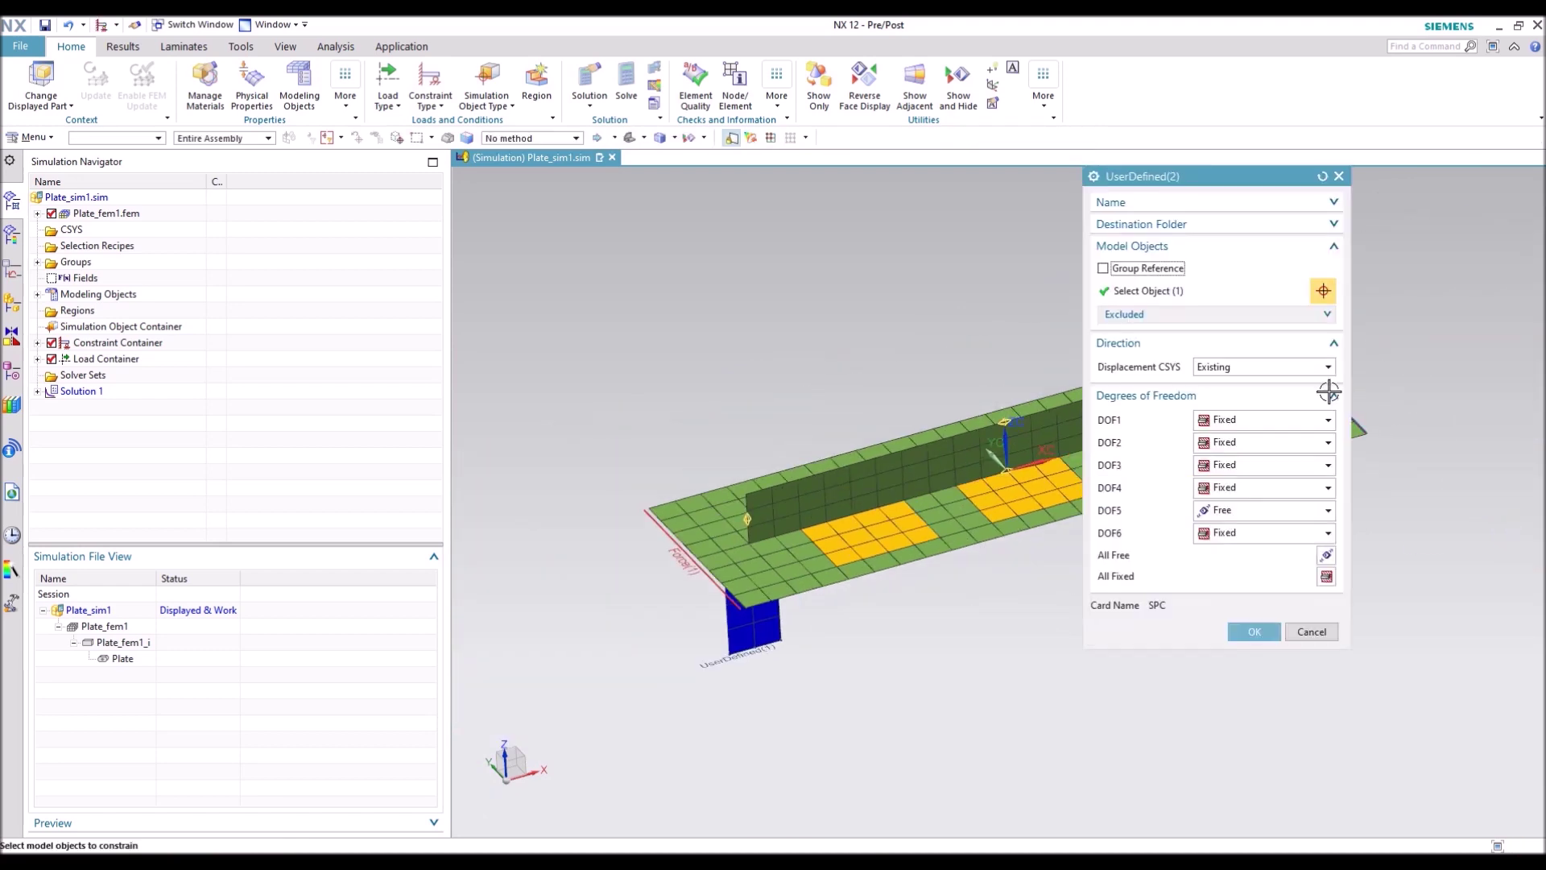
drag(1211, 177, 446, 225)
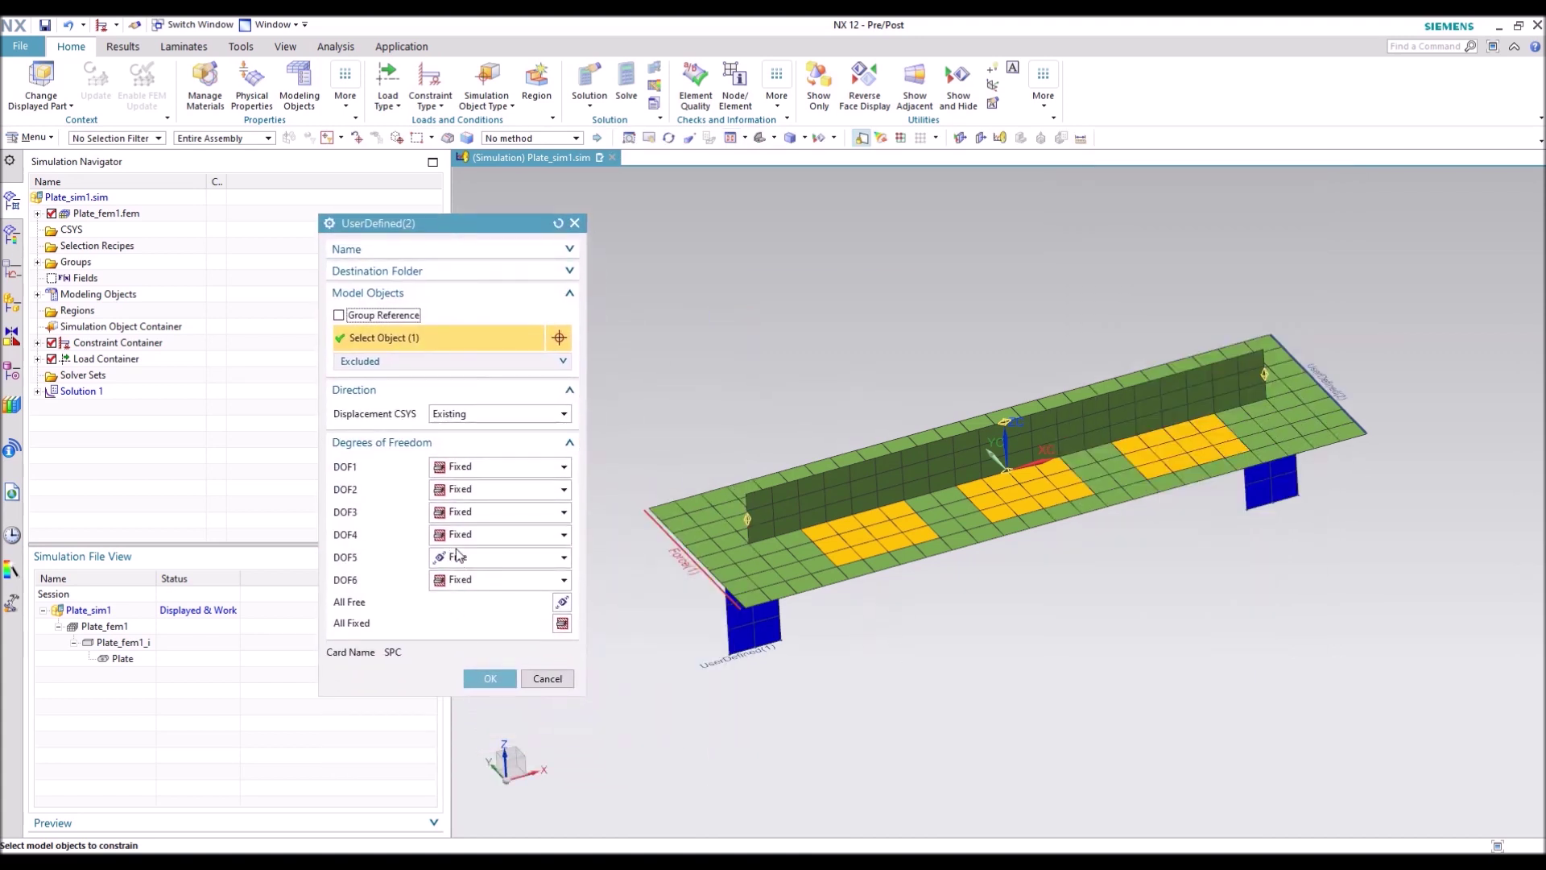
click(547, 679)
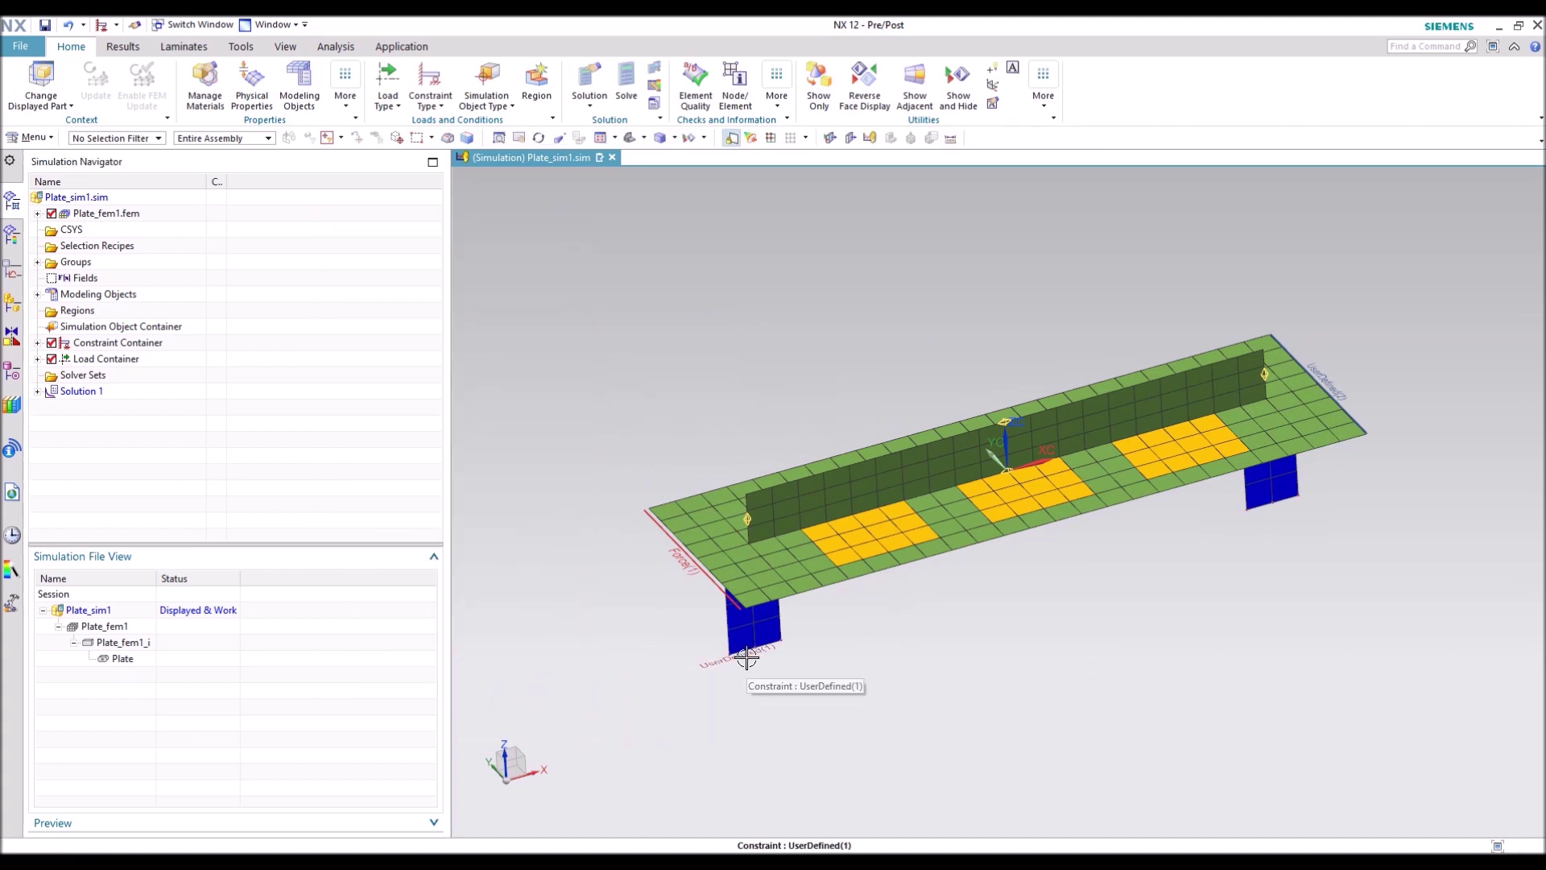
double_click(746, 658)
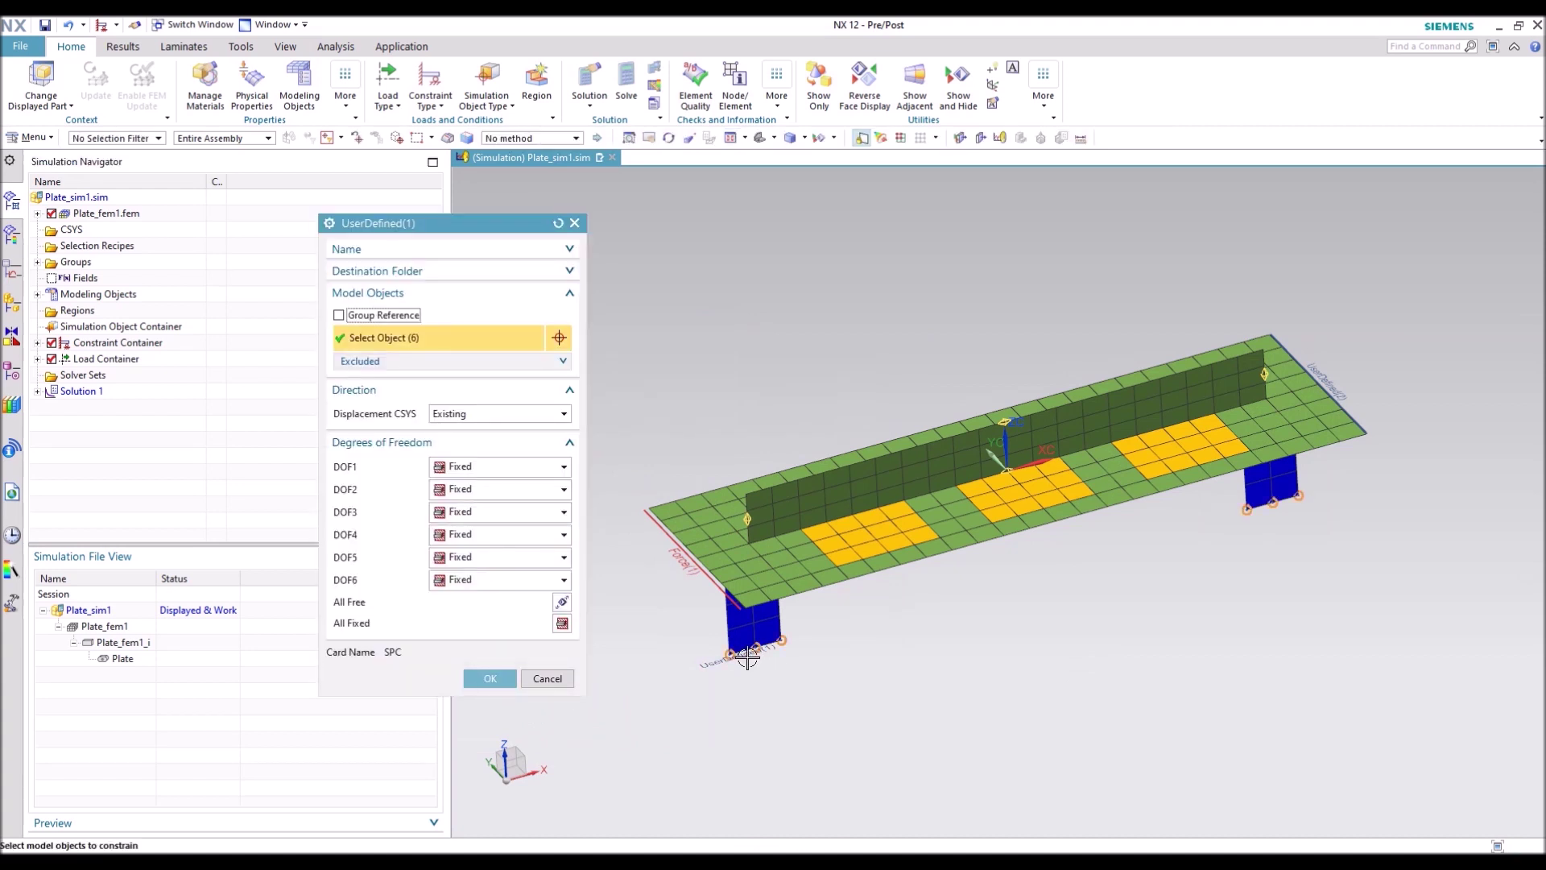
click(547, 678)
scroll(854, 599, up, 3)
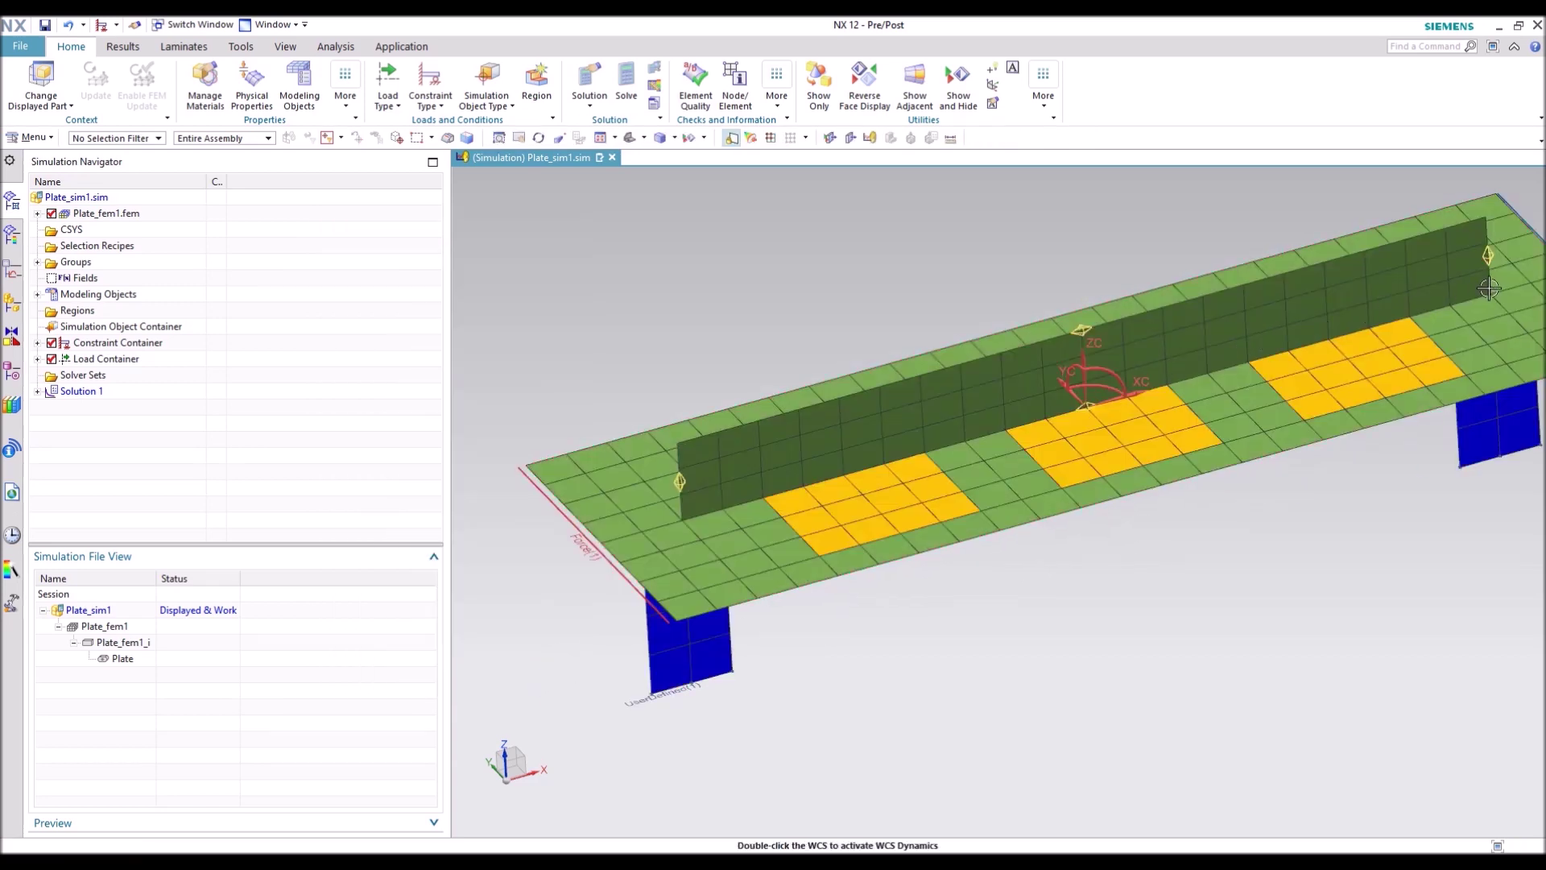
middle_drag(738, 544, 653, 206)
scroll(679, 449, up, 4)
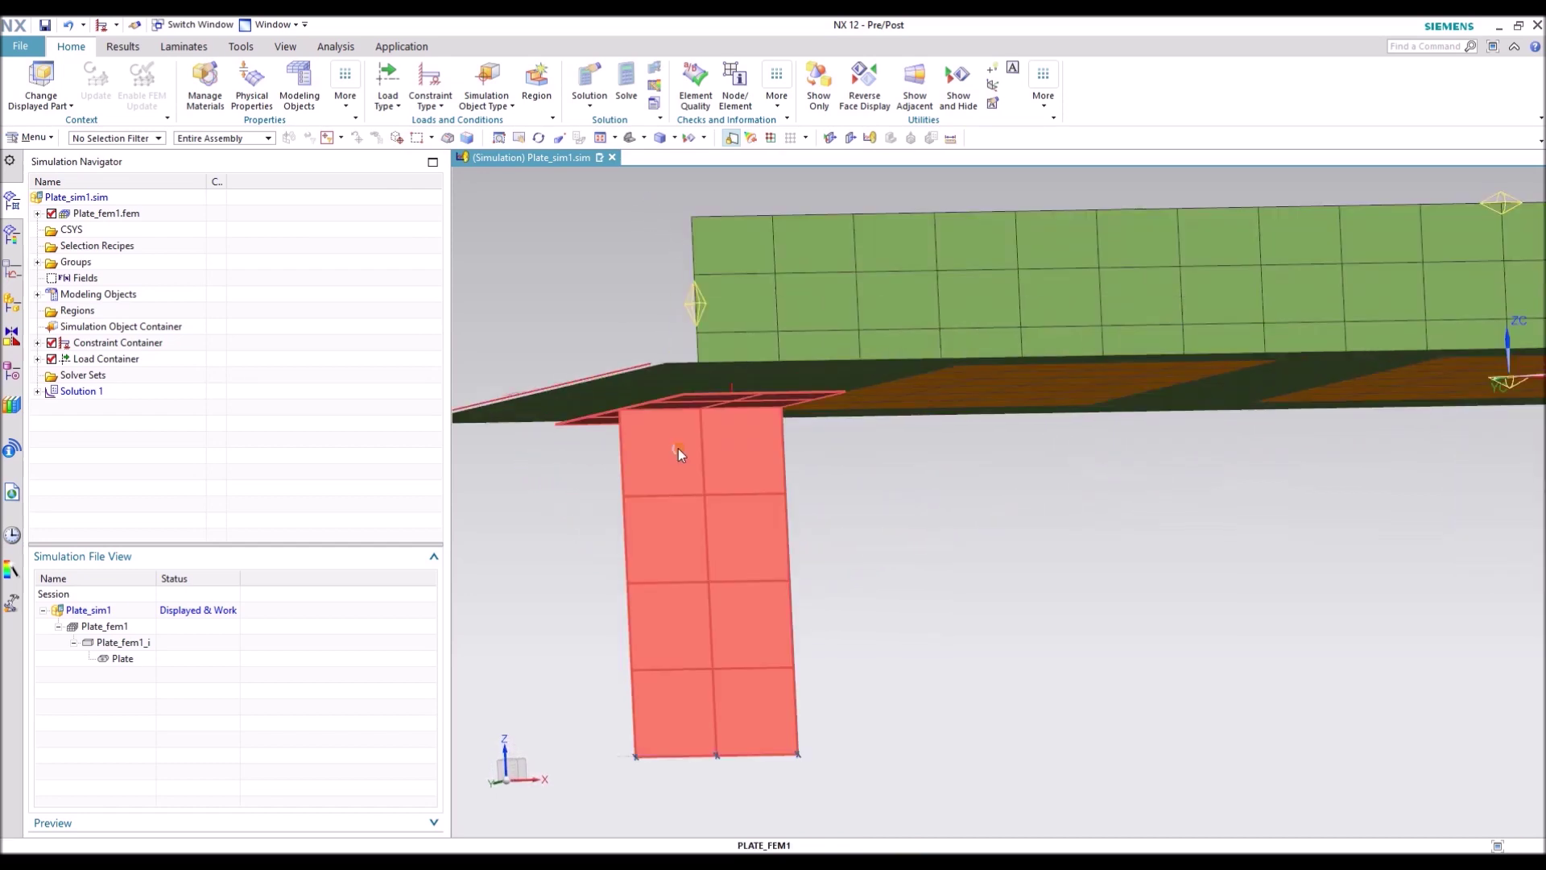
middle_drag(679, 453, 680, 445)
scroll(631, 421, up, 5)
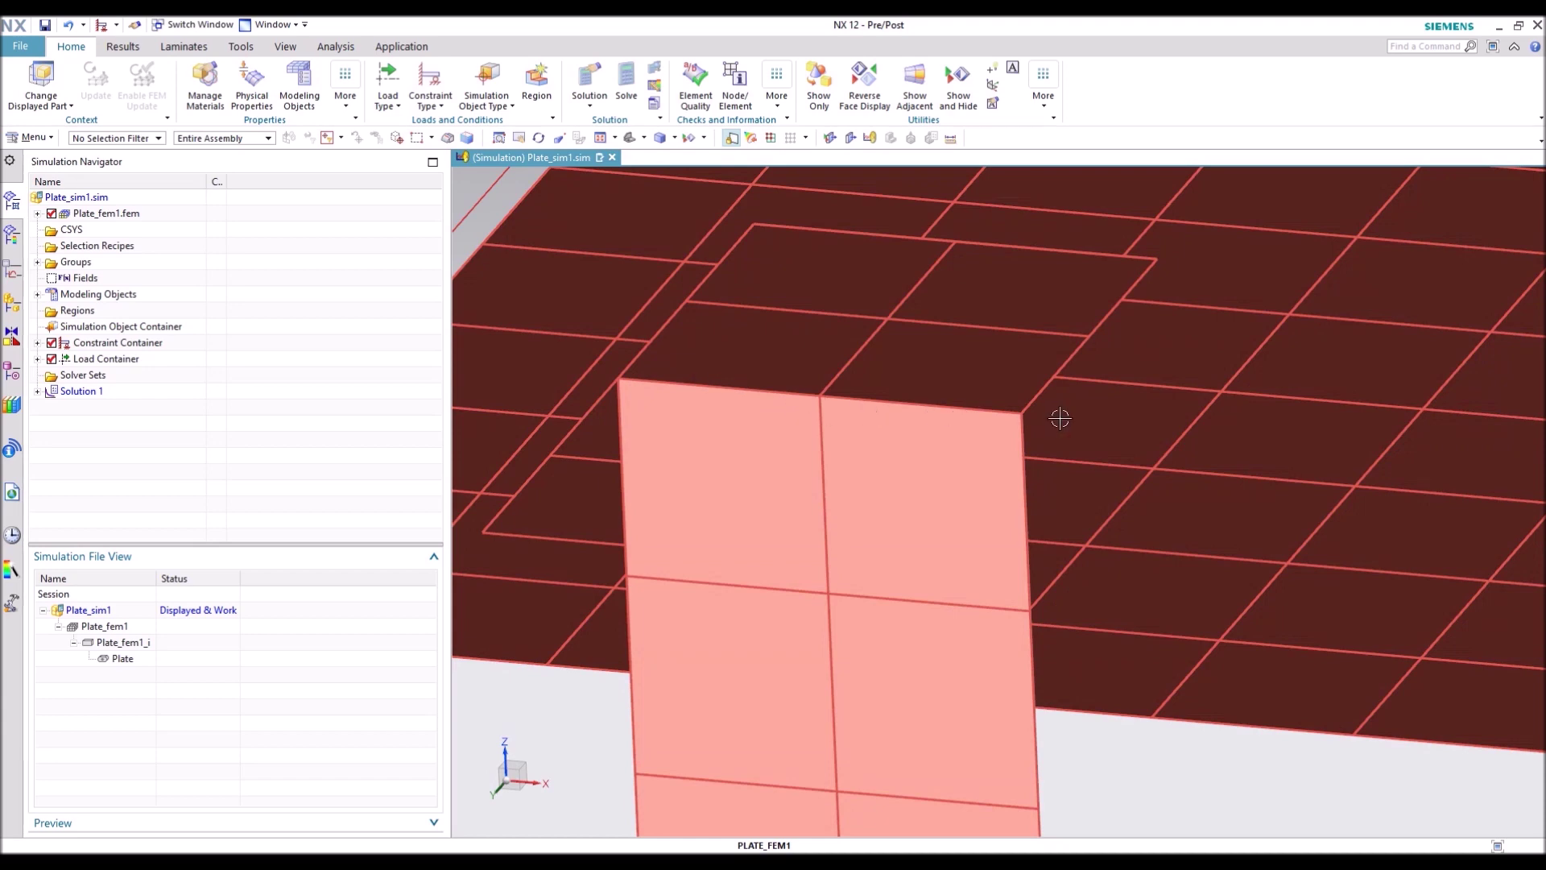
scroll(721, 400, down, 5)
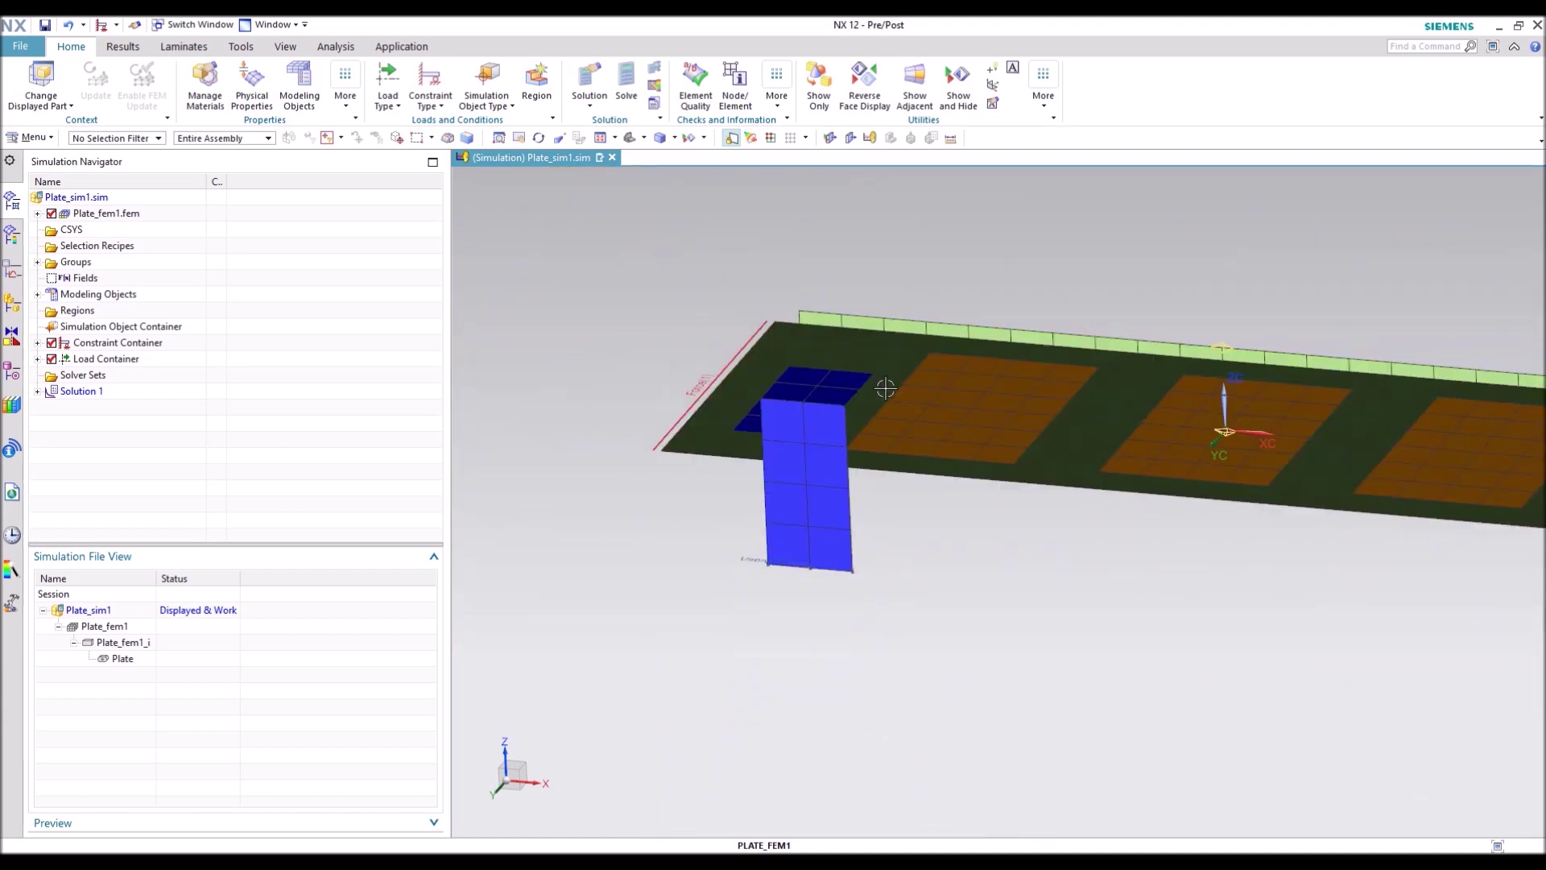
middle_drag(885, 388, 997, 766)
scroll(617, 582, down, 3)
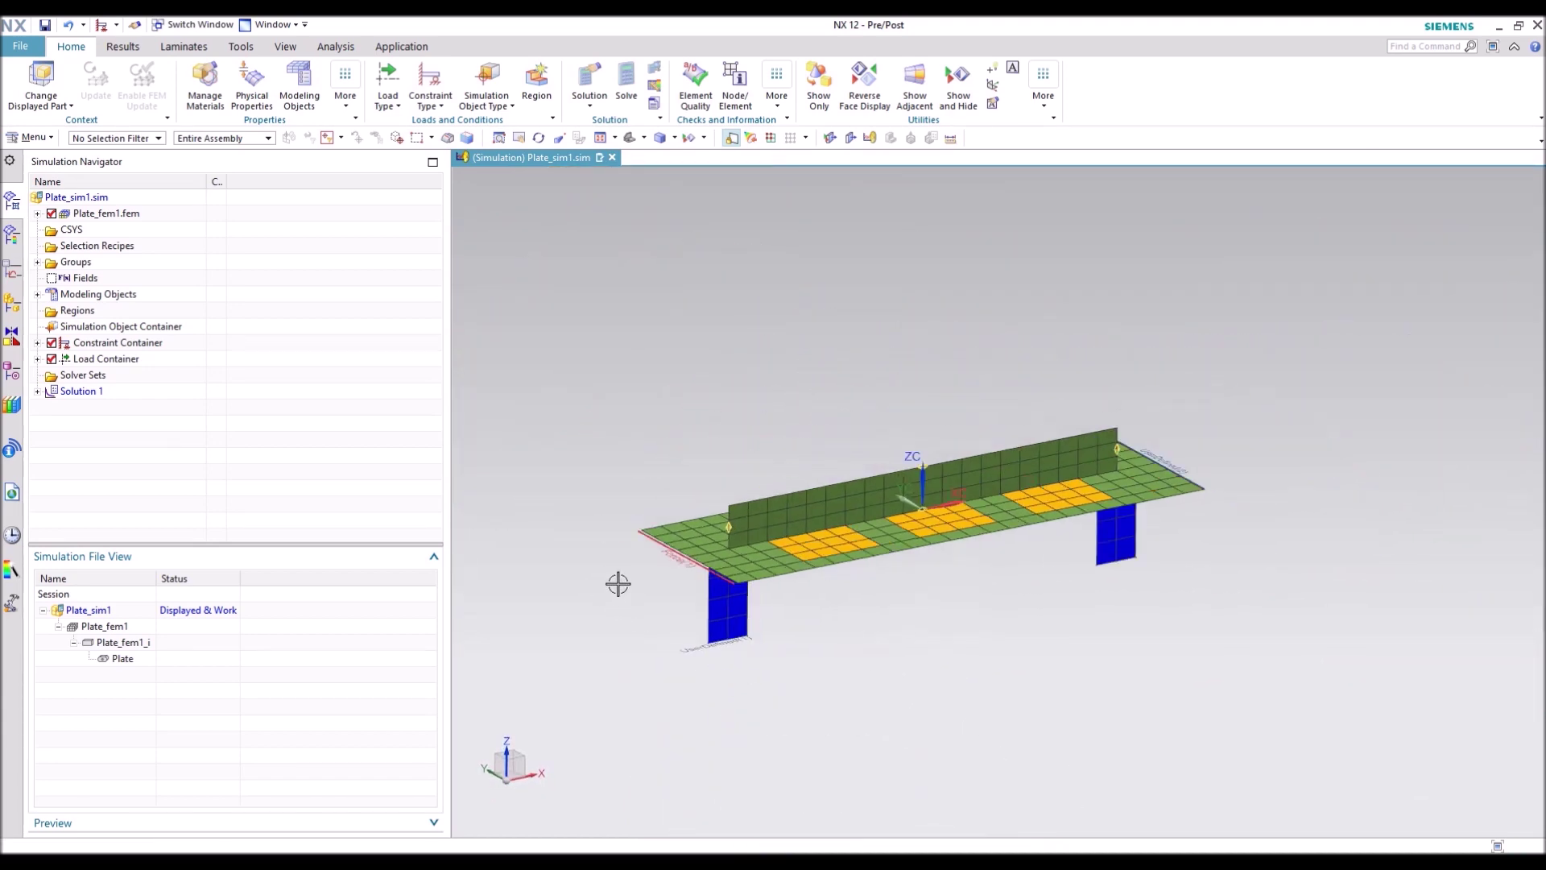
scroll(749, 644, up, 2)
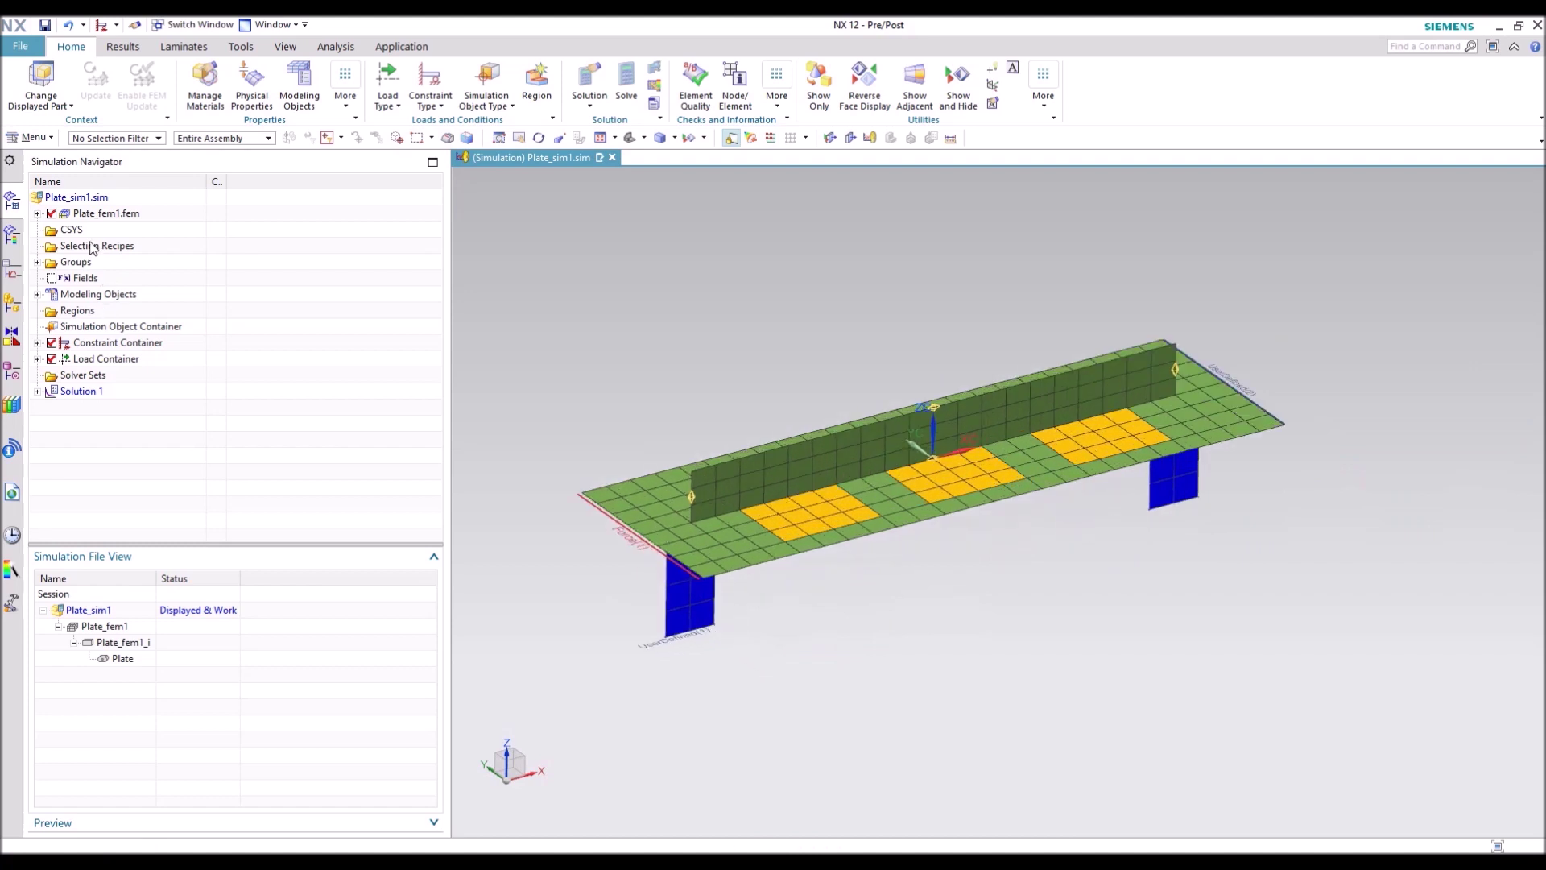
Step: Make Plate_fem1 the displayed part and highlight the Bolts mesh 1d_manual_mesh(1)
double_click(87, 214)
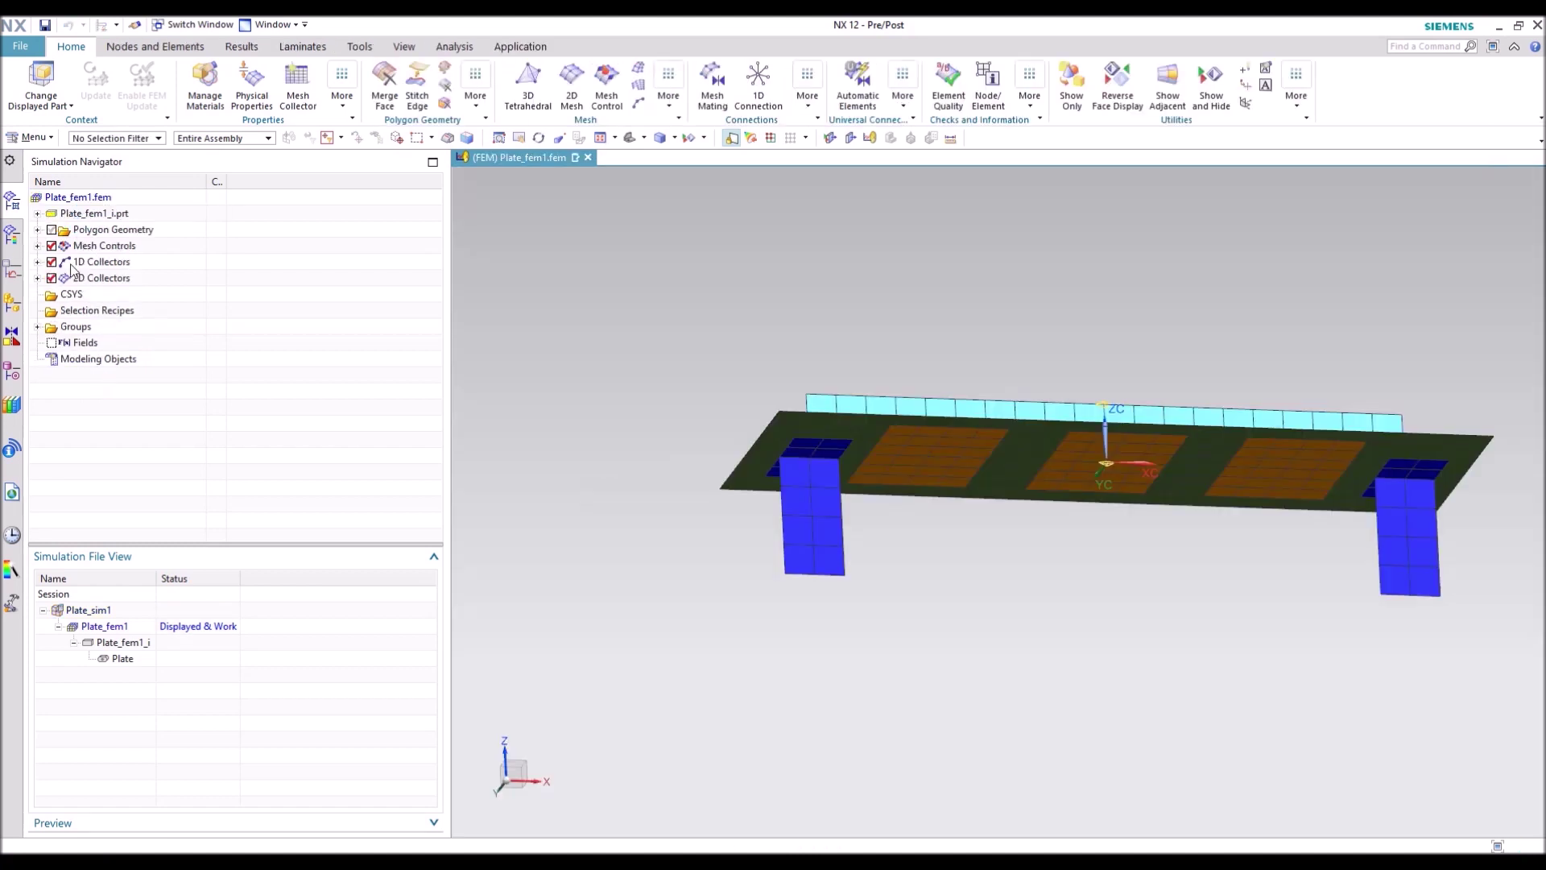
click(37, 261)
click(53, 279)
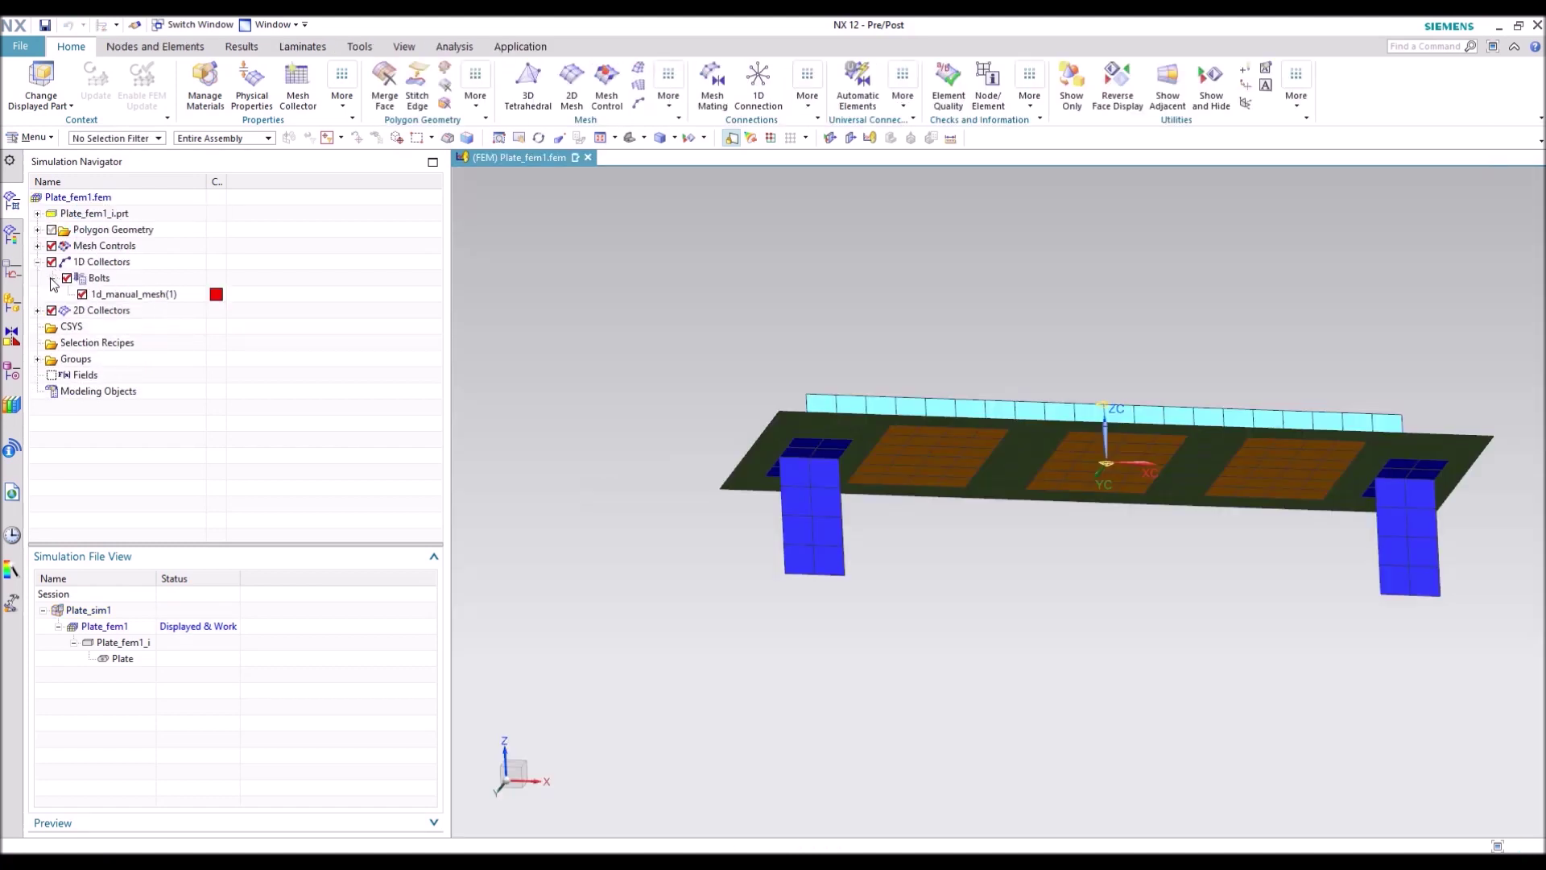
click(129, 294)
middle_drag(974, 515, 1020, 683)
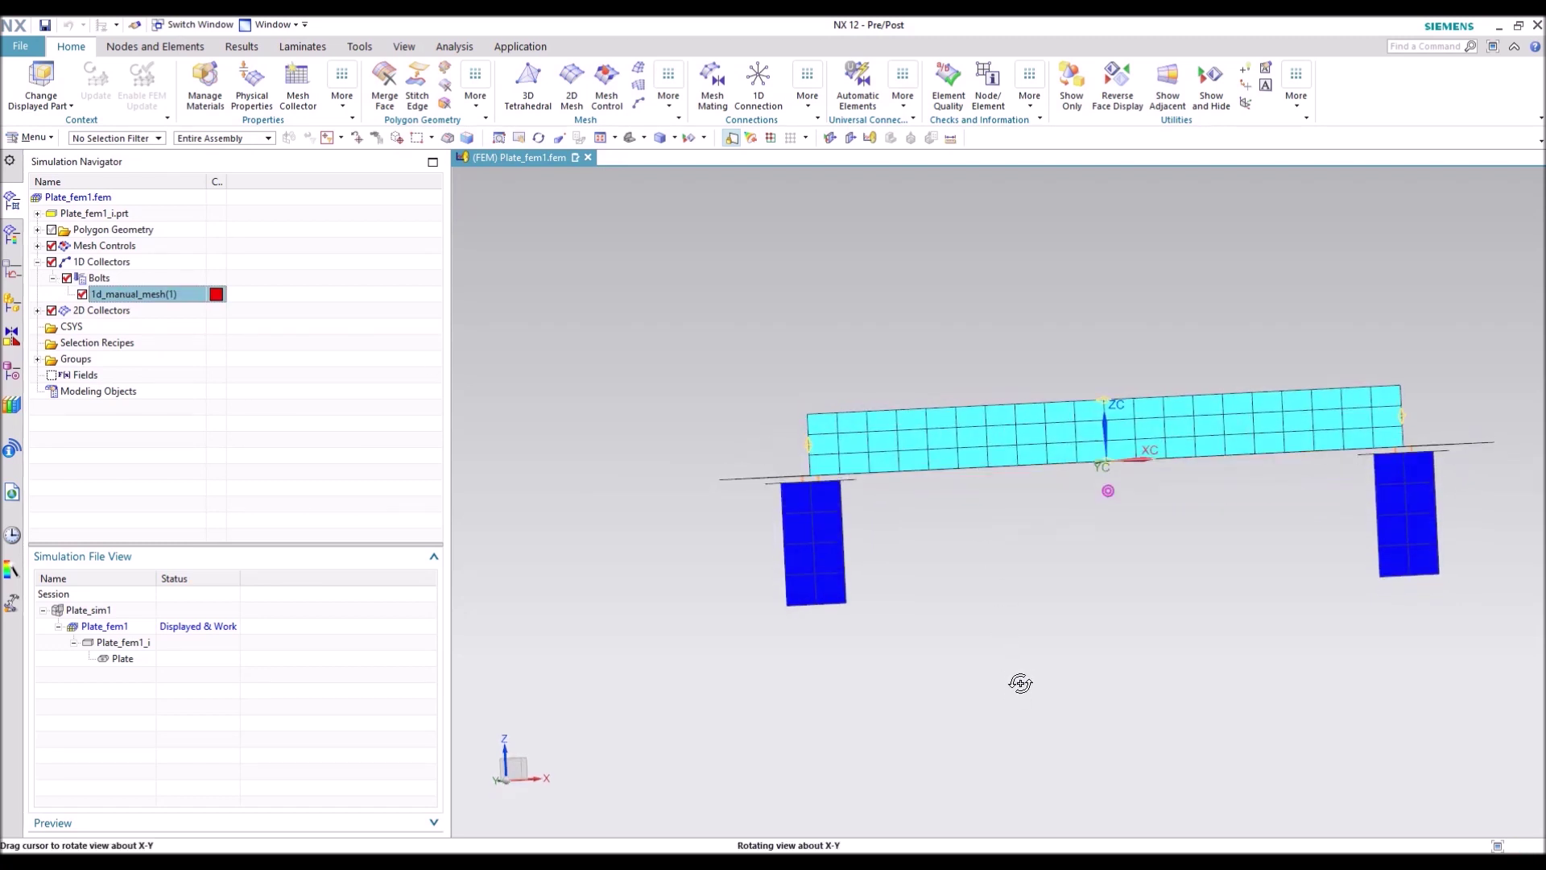
scroll(841, 482, down, 5)
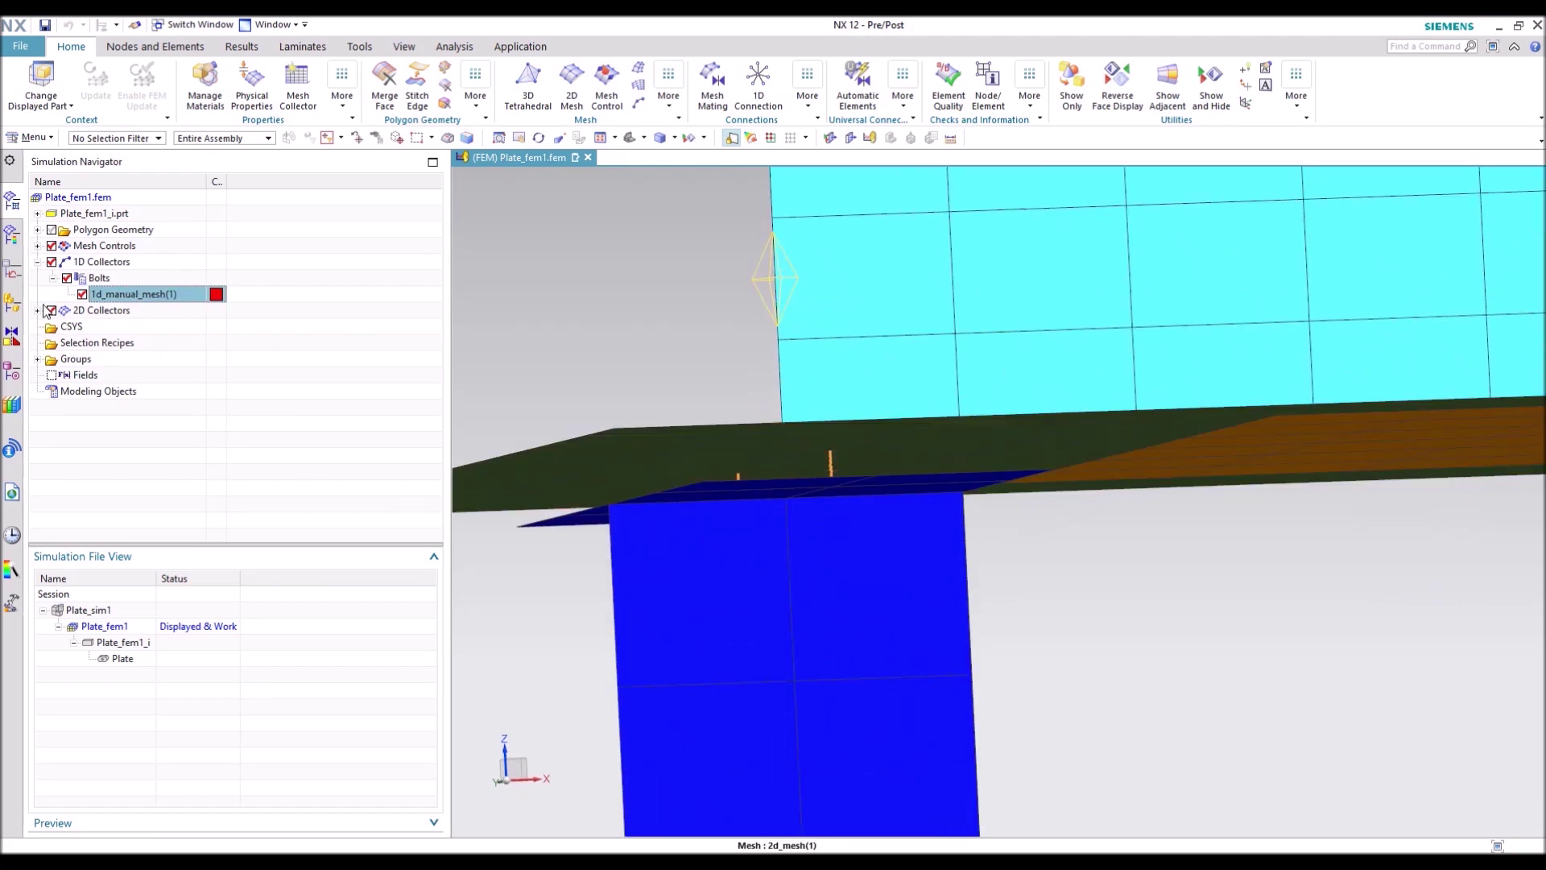
Step: Expand 2D Collectors and highlight the Ti-Sheet mesh 2d_mesh(1), fitting the plate in view
click(37, 310)
click(108, 326)
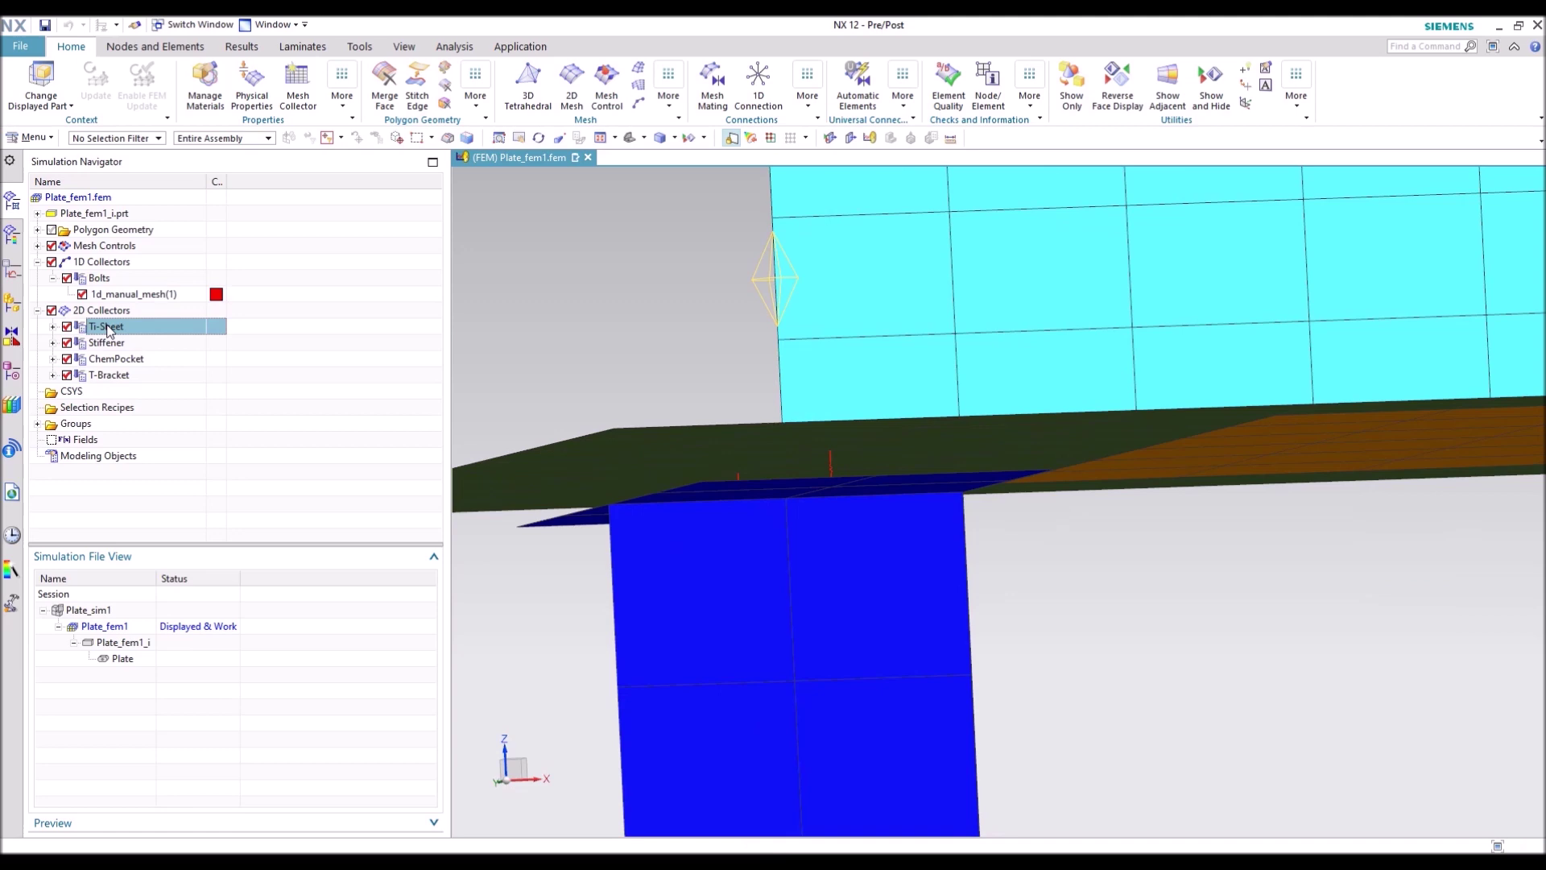
click(53, 326)
click(129, 342)
middle_drag(511, 424, 680, 514)
key(ctrl+f)
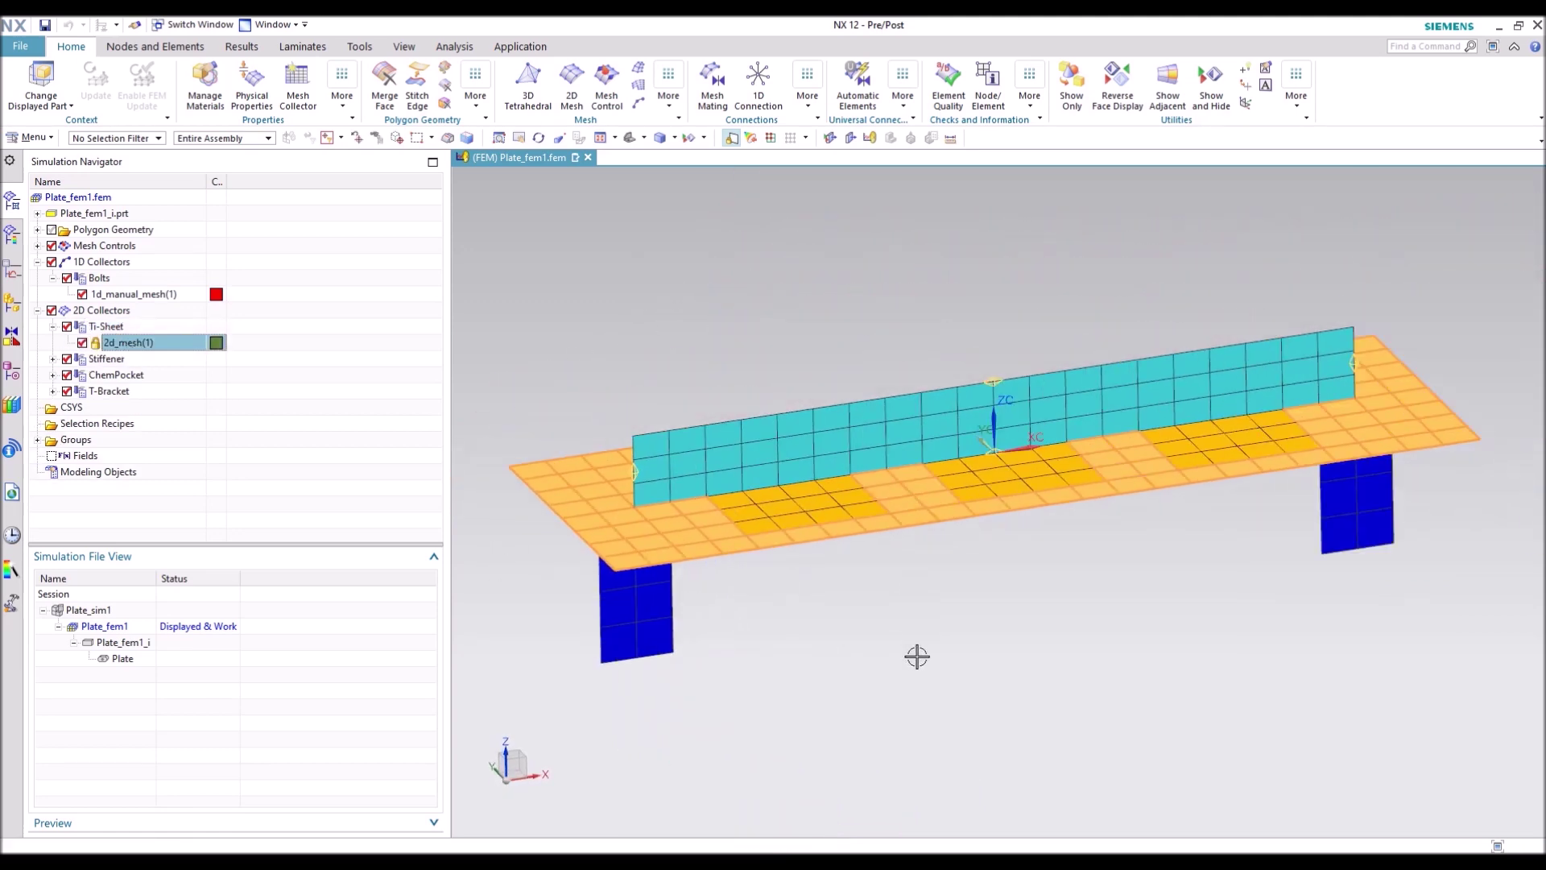
Step: Highlight the Stiffener, ChemPocket and T-Bracket meshes, then collapse 1D Collectors
click(53, 359)
click(140, 375)
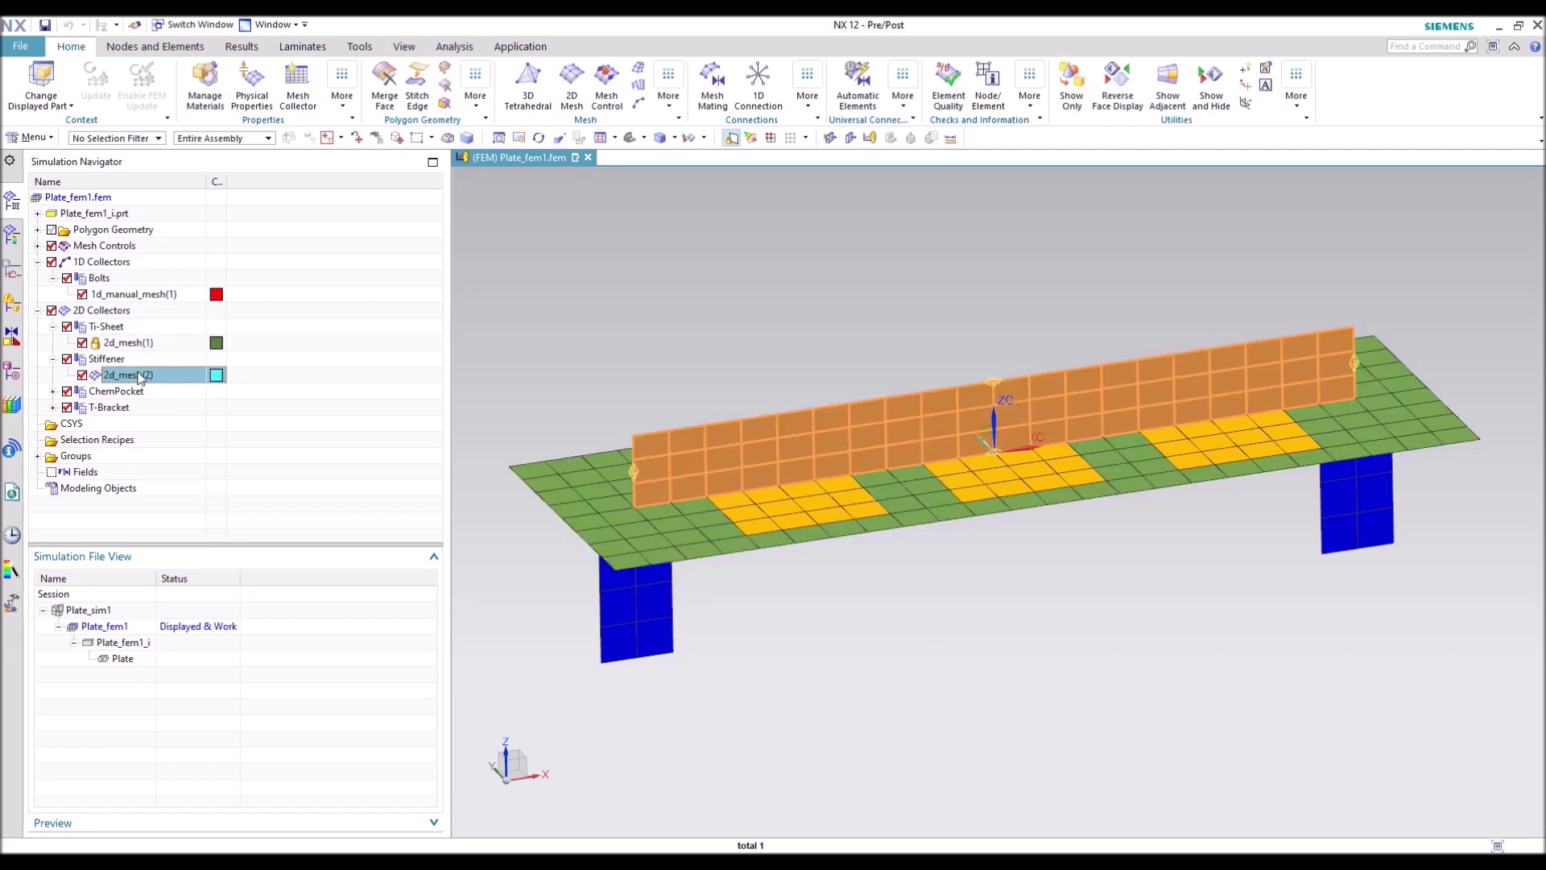
click(53, 390)
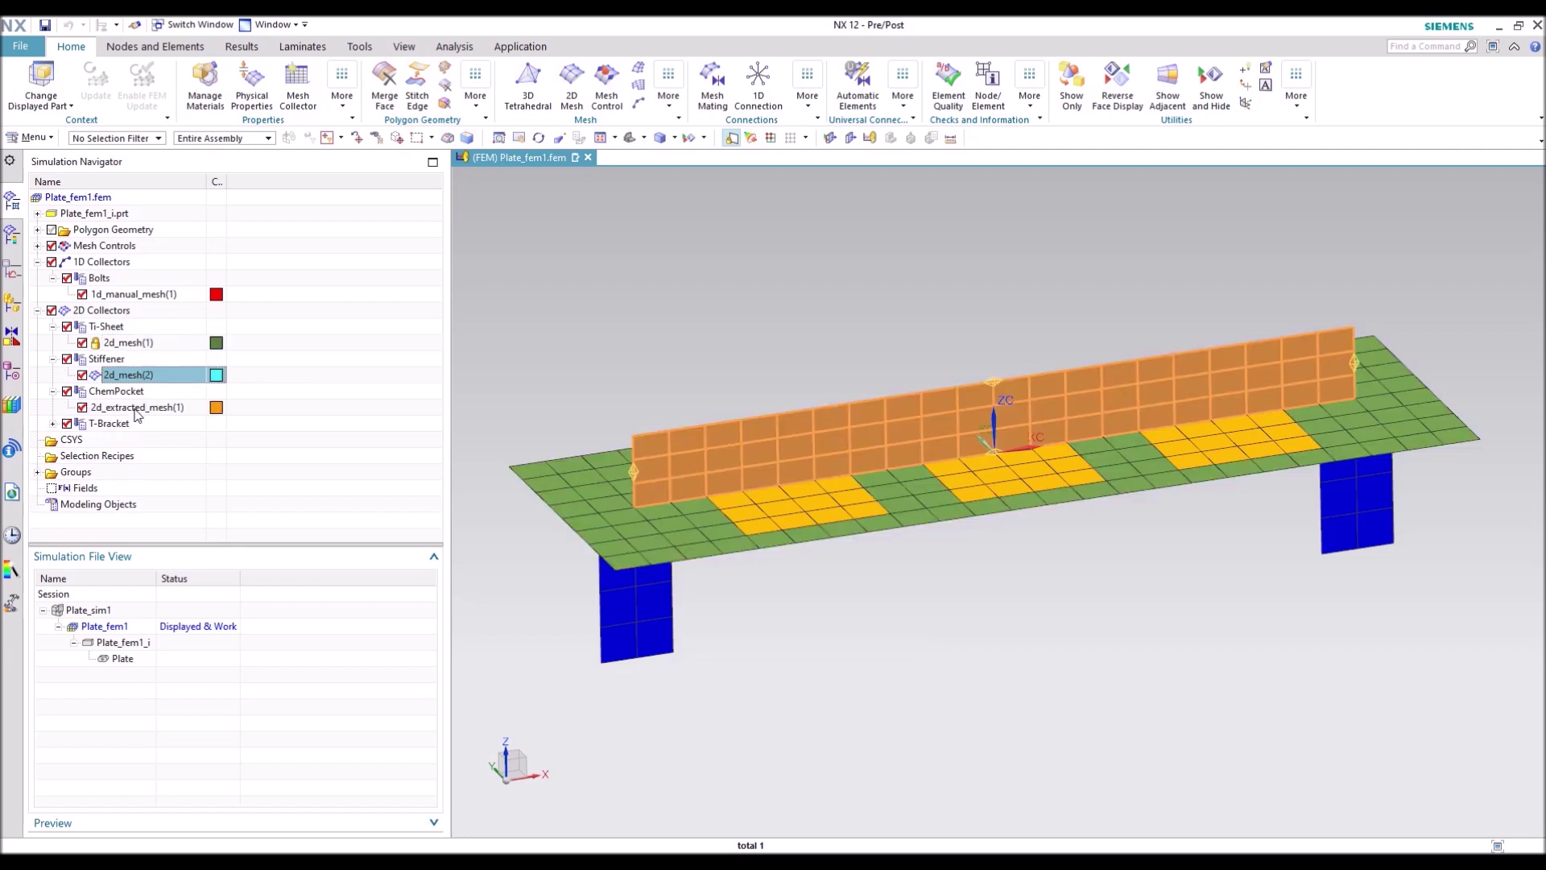
click(137, 407)
click(52, 424)
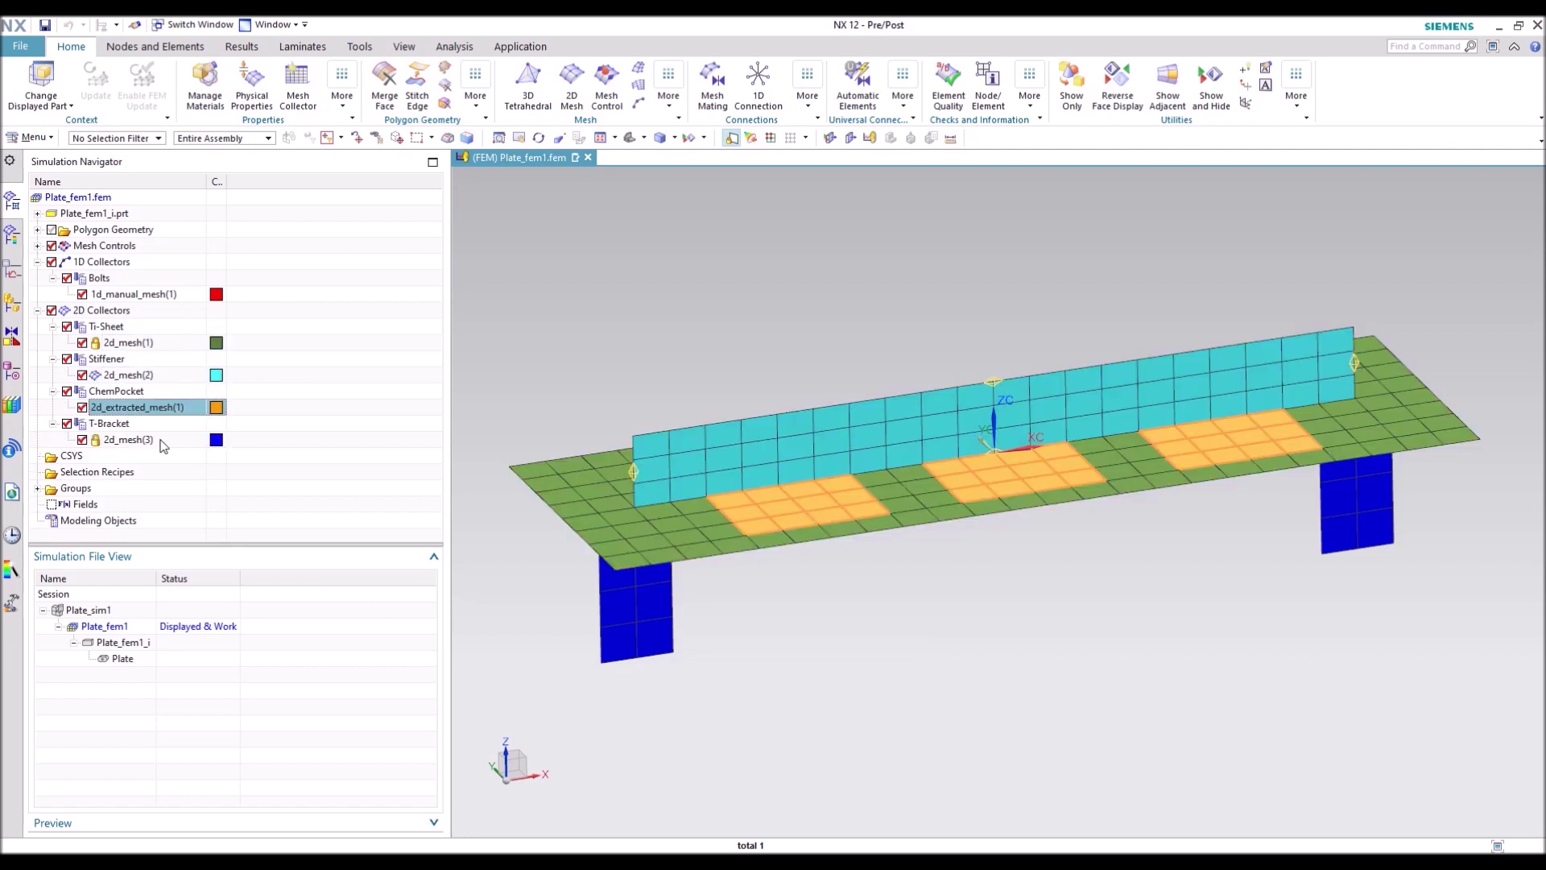
click(140, 440)
middle_drag(783, 660, 808, 567)
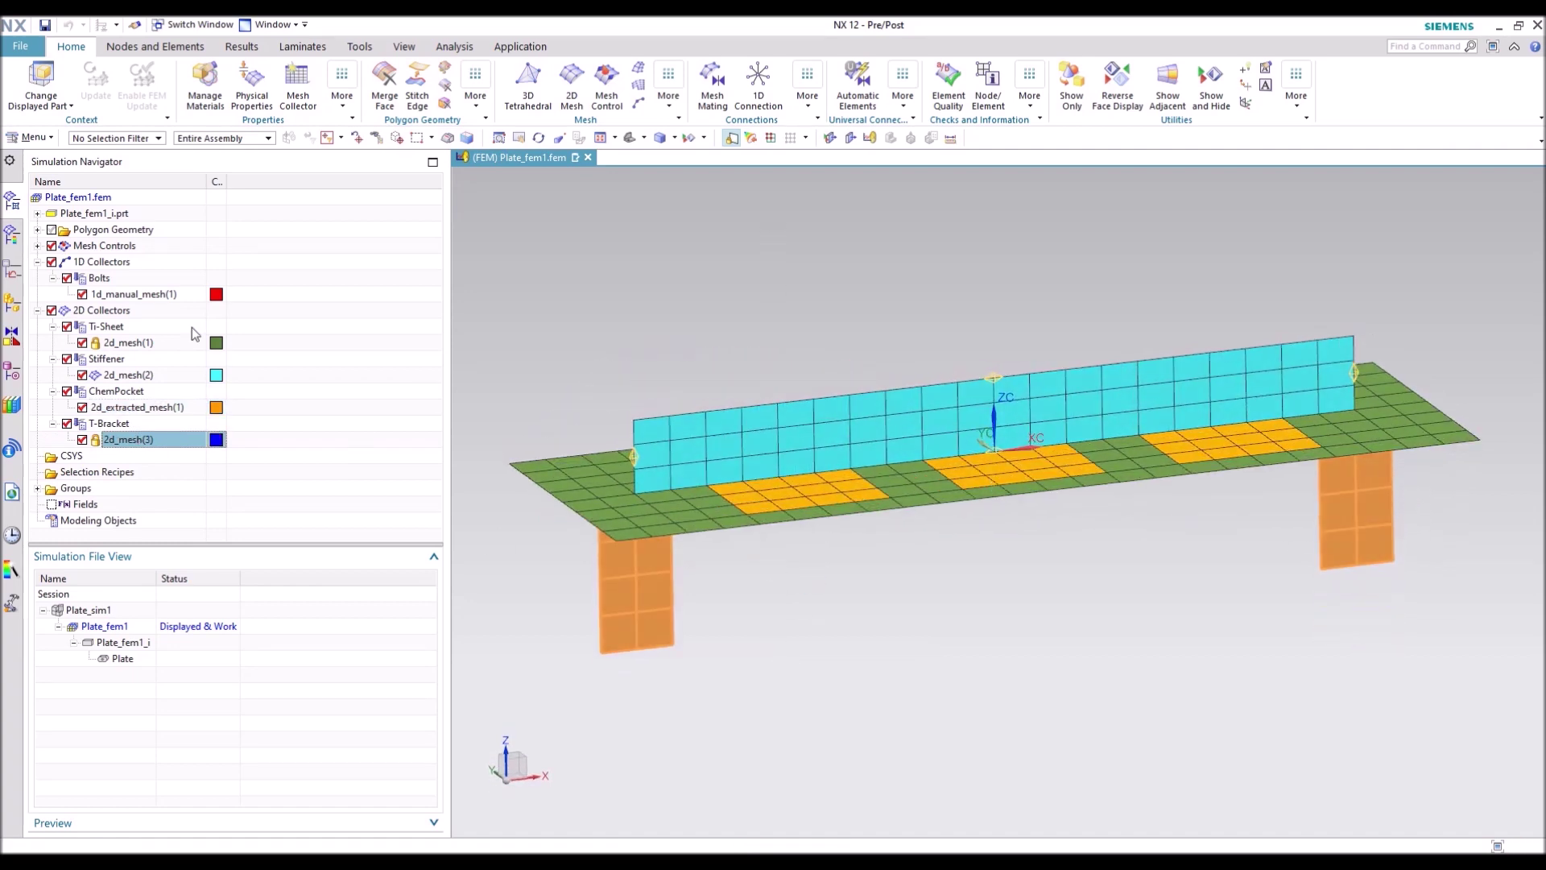
click(37, 262)
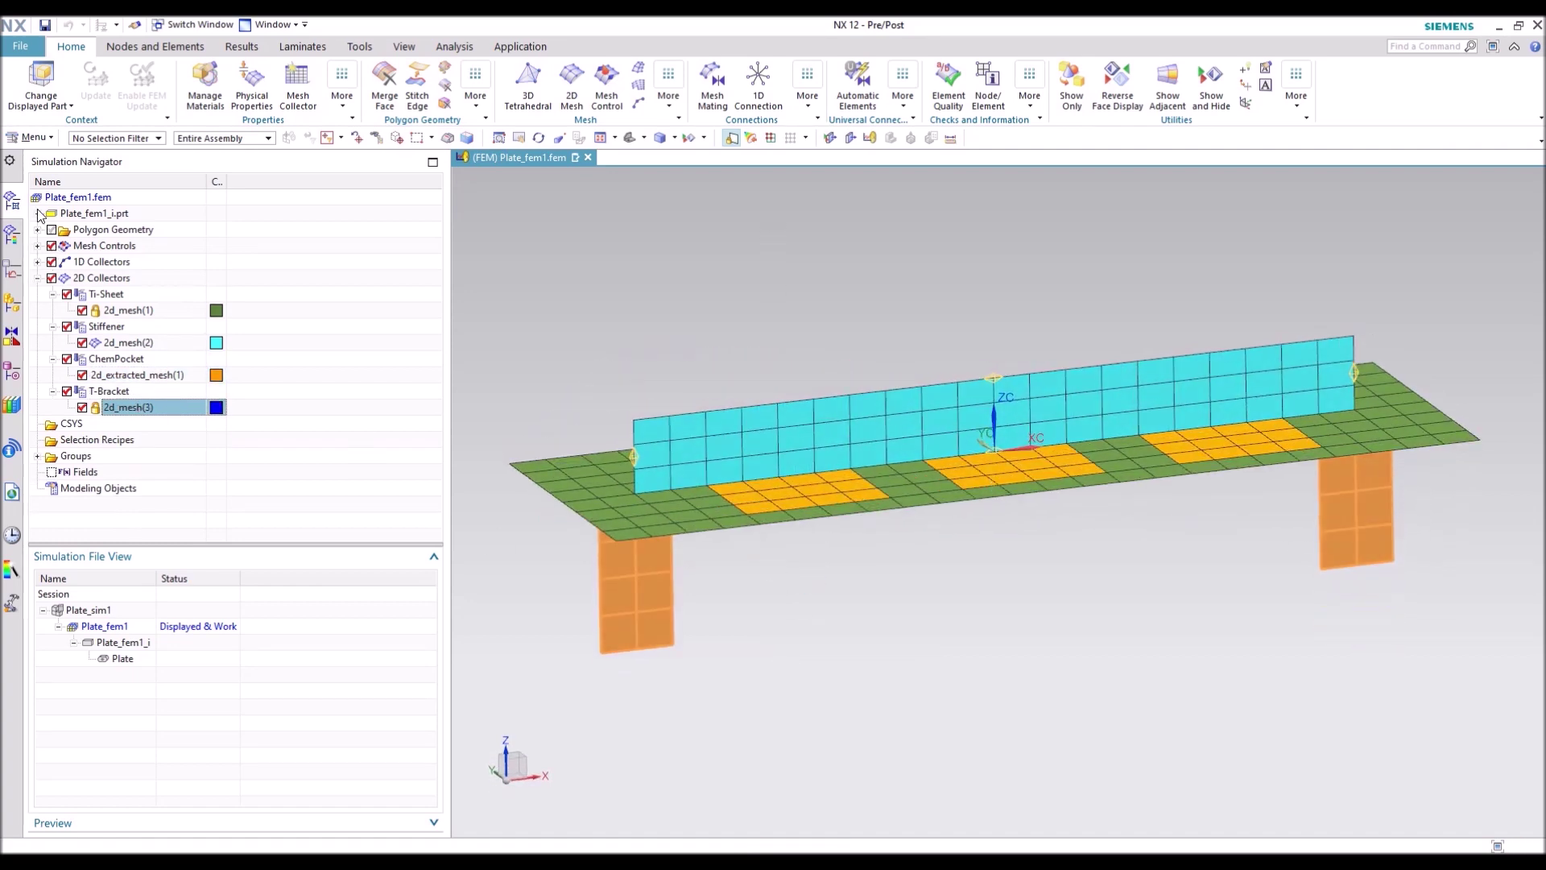
click(91, 613)
Step: Make Plate_sim1 the displayed simulation part
double_click(91, 612)
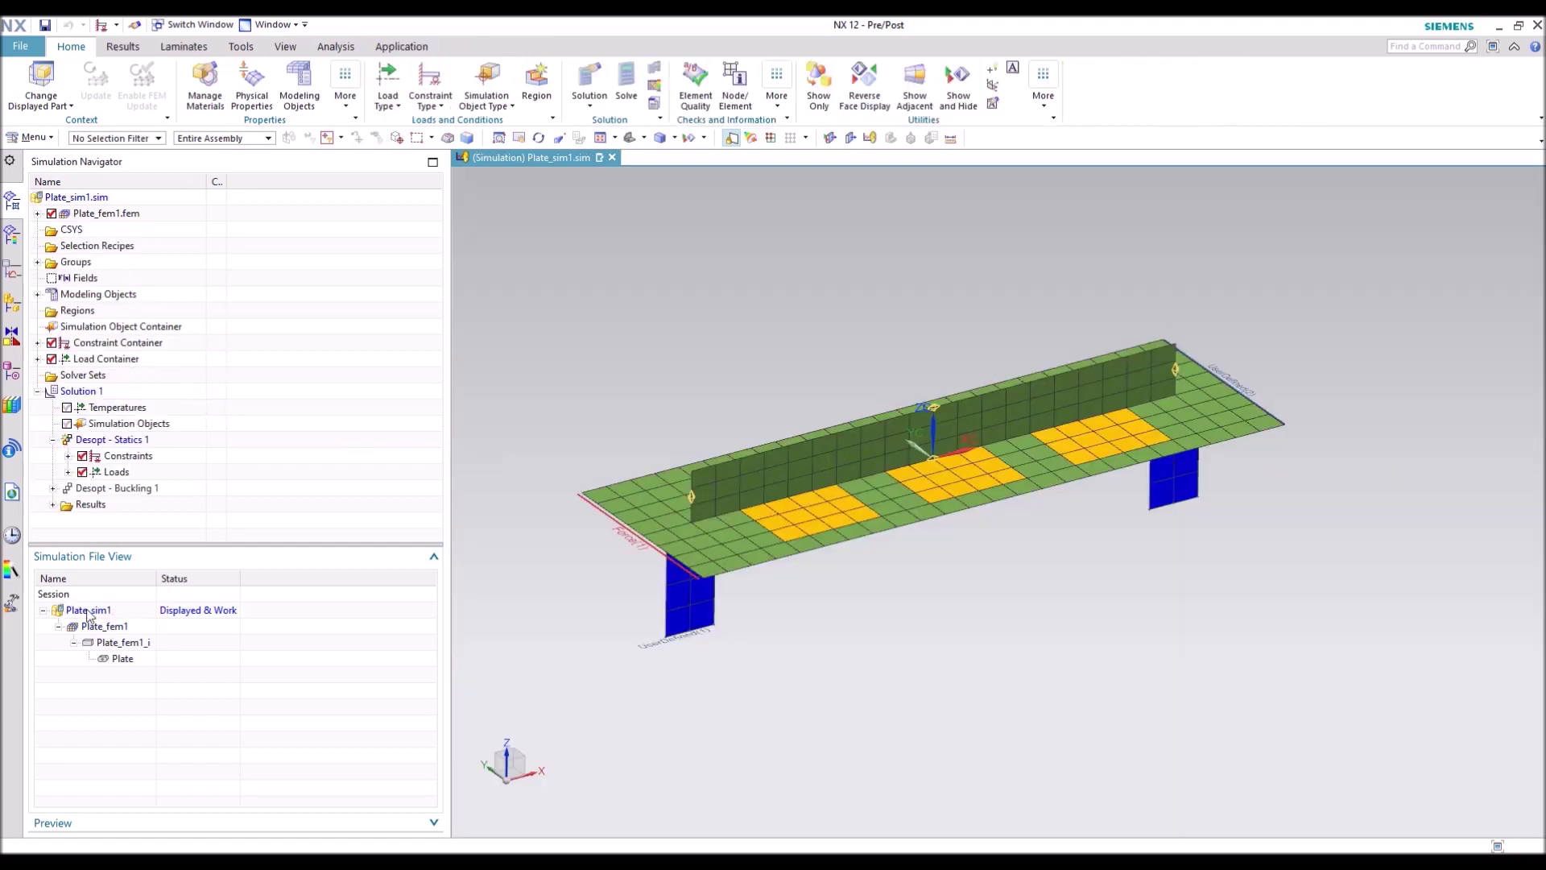
click(84, 393)
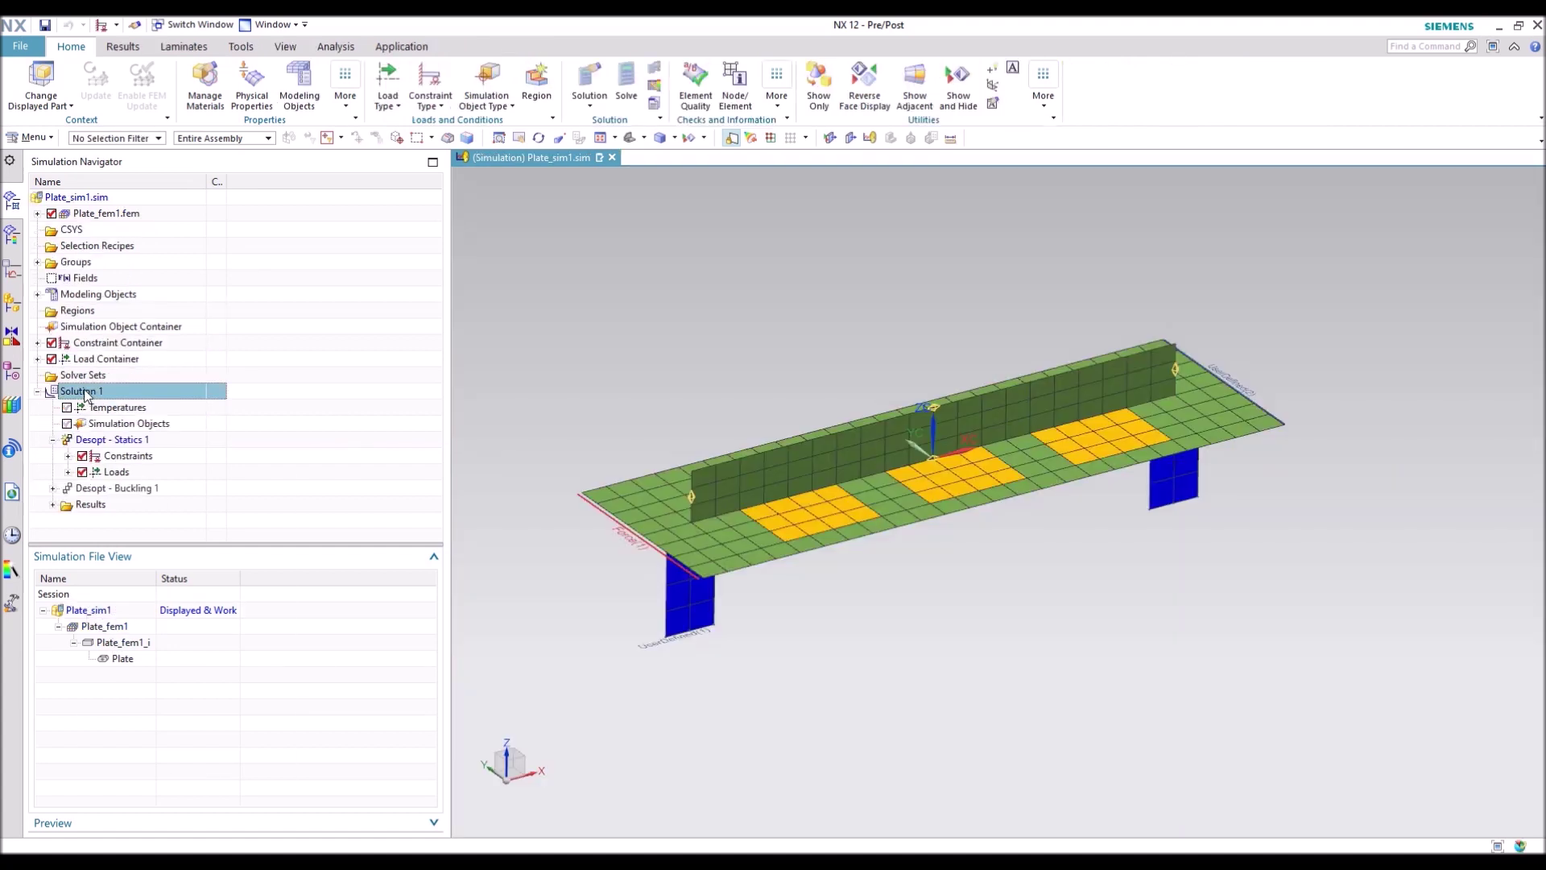
right_click(84, 392)
Step: Create Solution 2 as SOL 200 Design Optimization, keeping the default Desopt - Statics 1 step
right_click(88, 201)
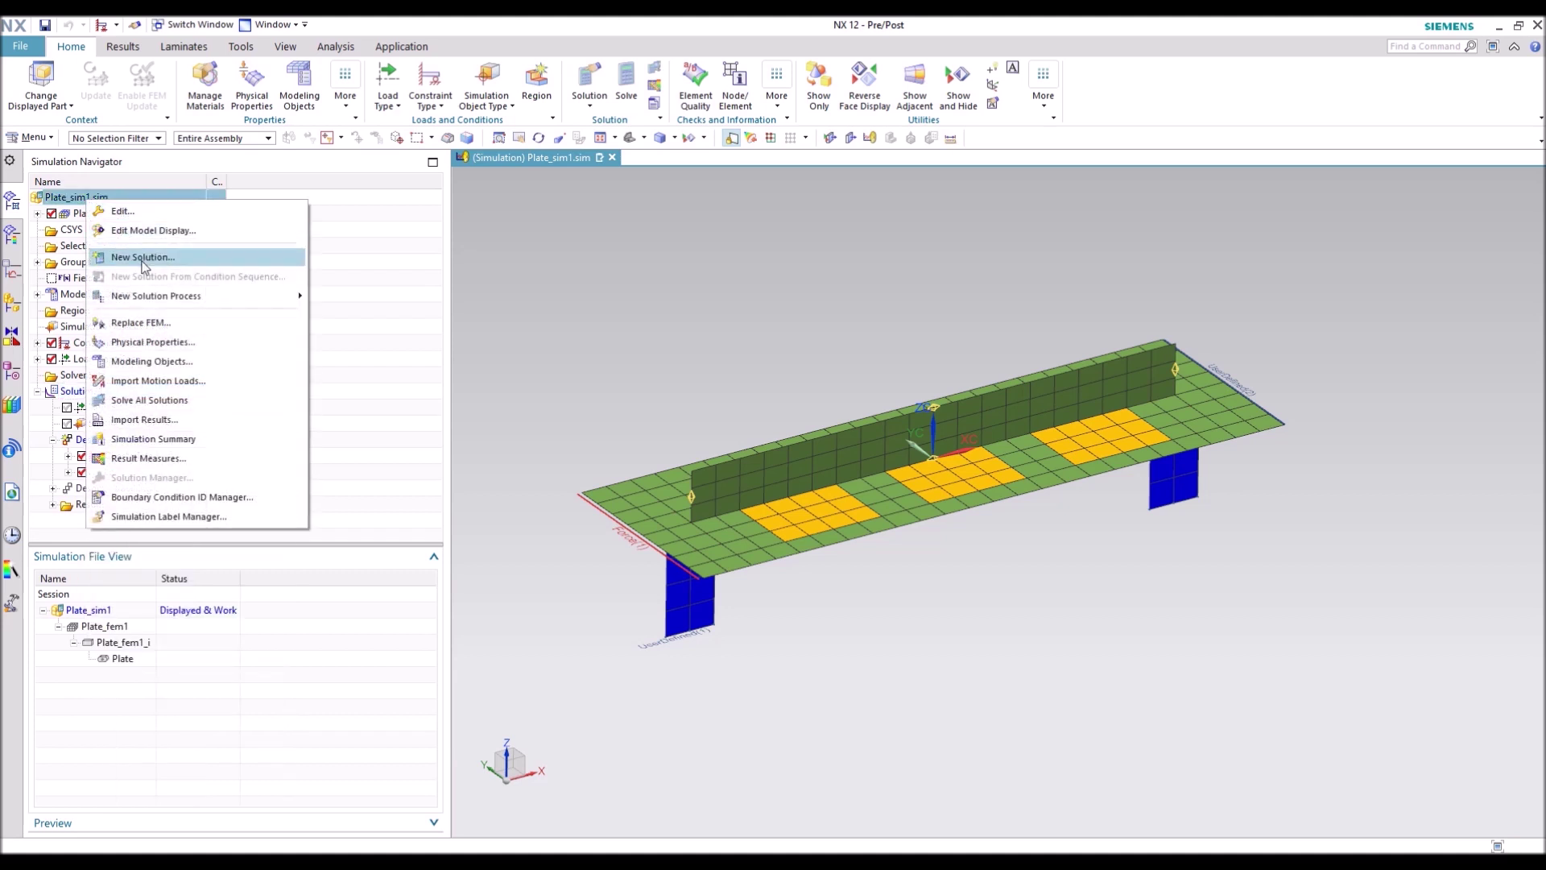
click(168, 257)
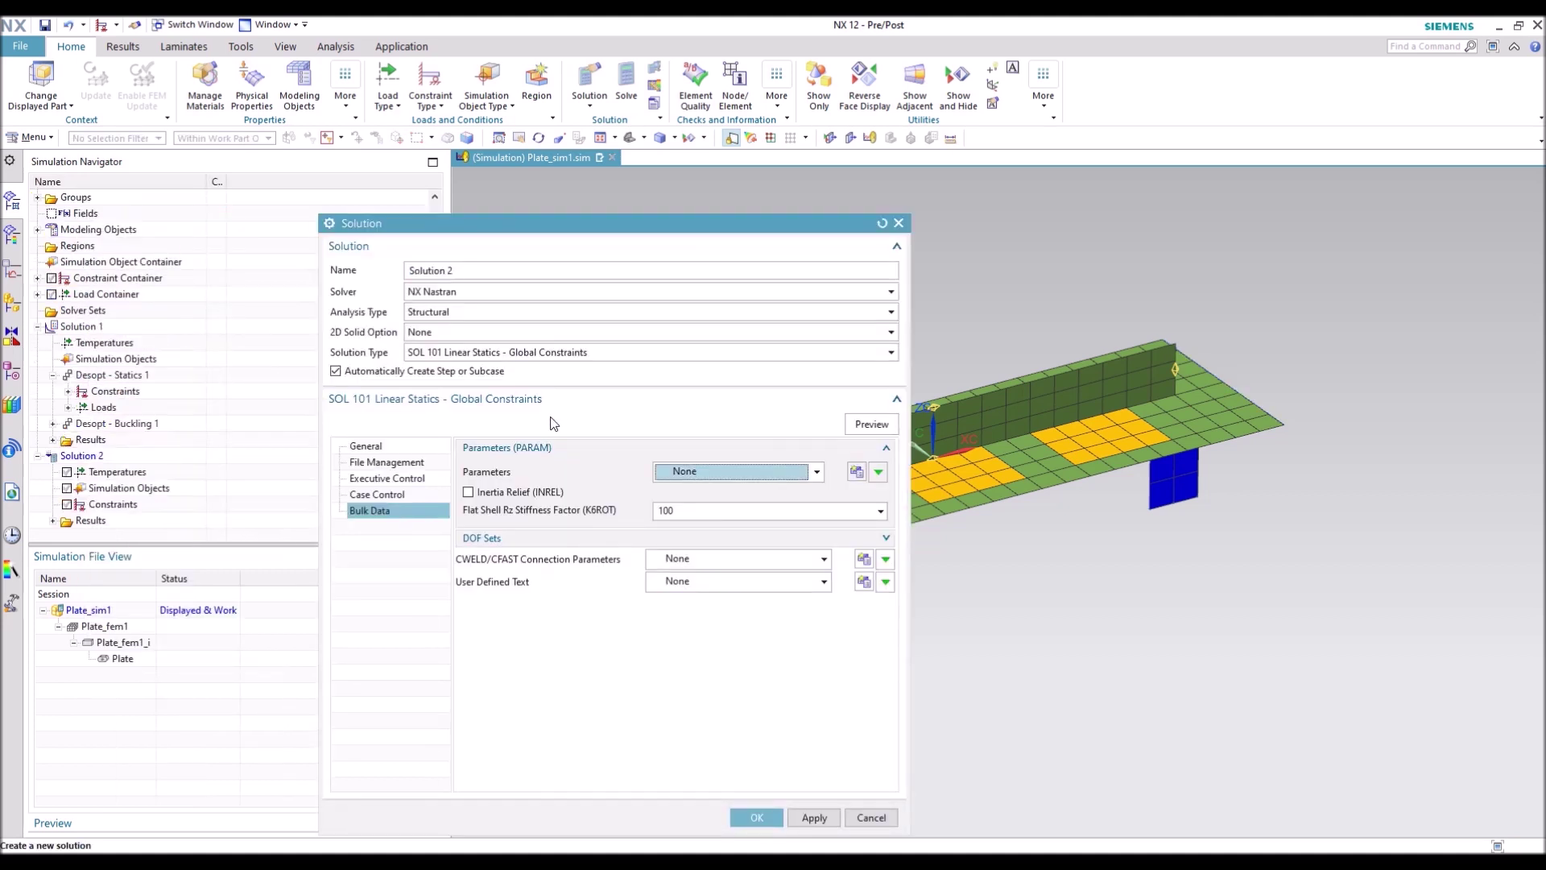
click(475, 357)
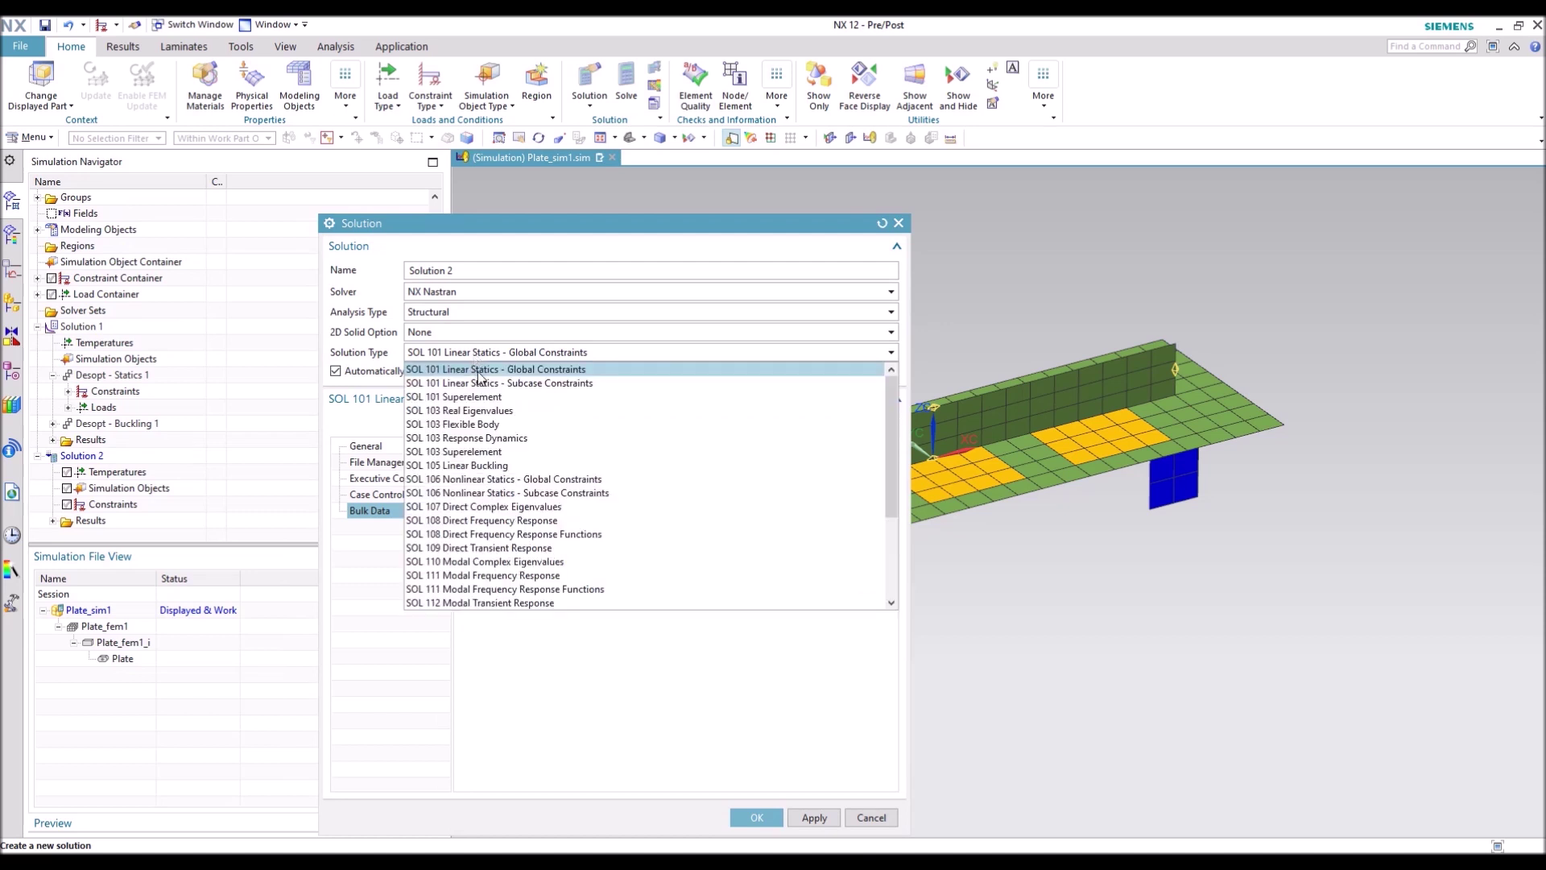
scroll(540, 569, down, 3)
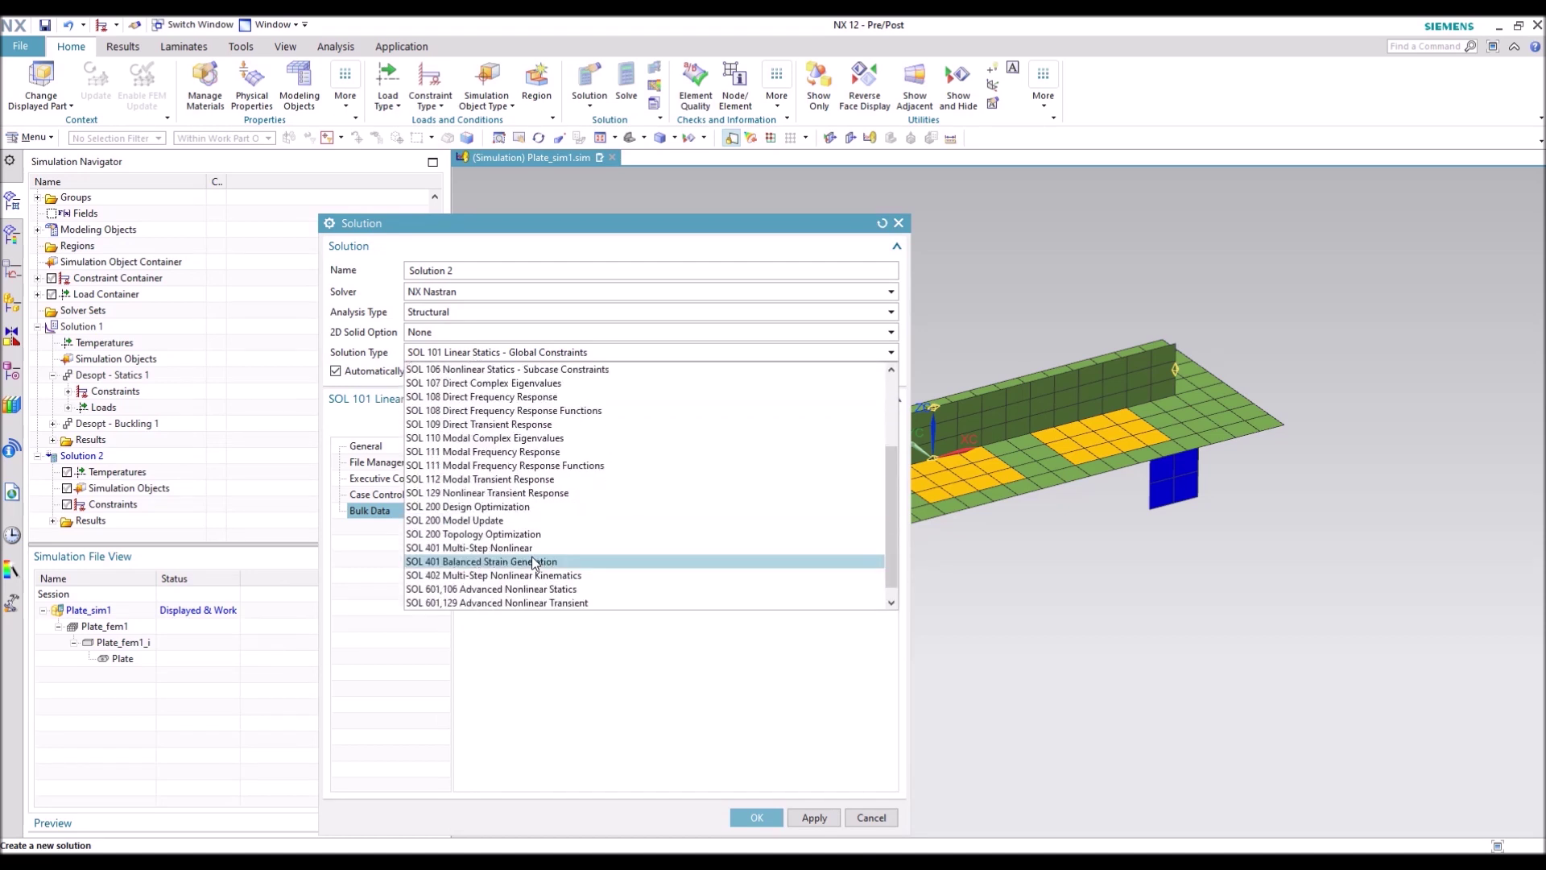
click(504, 508)
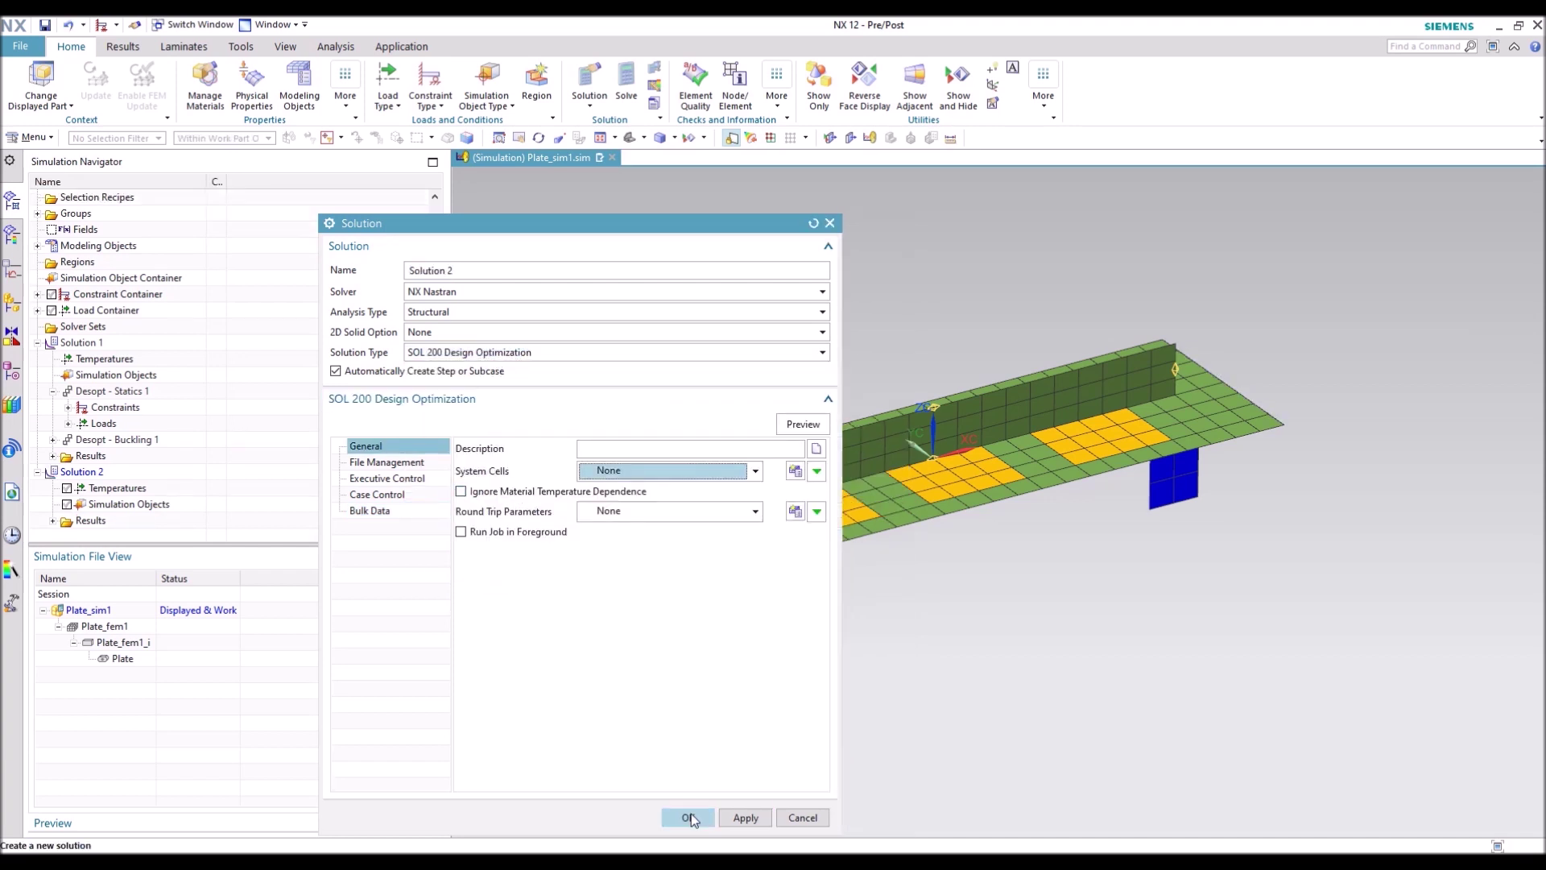
click(690, 815)
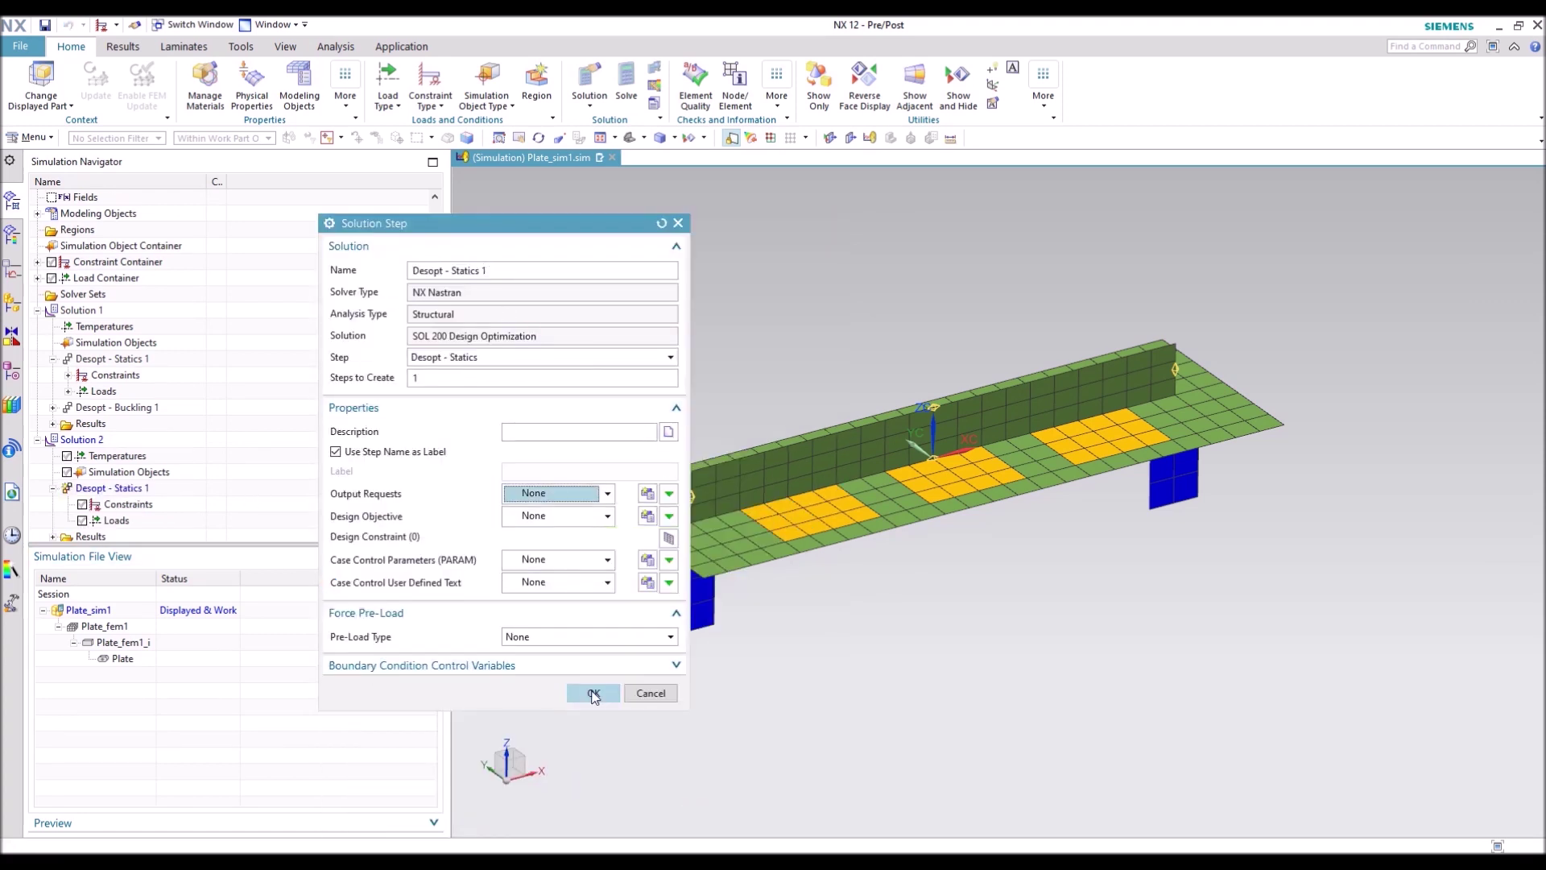
click(593, 697)
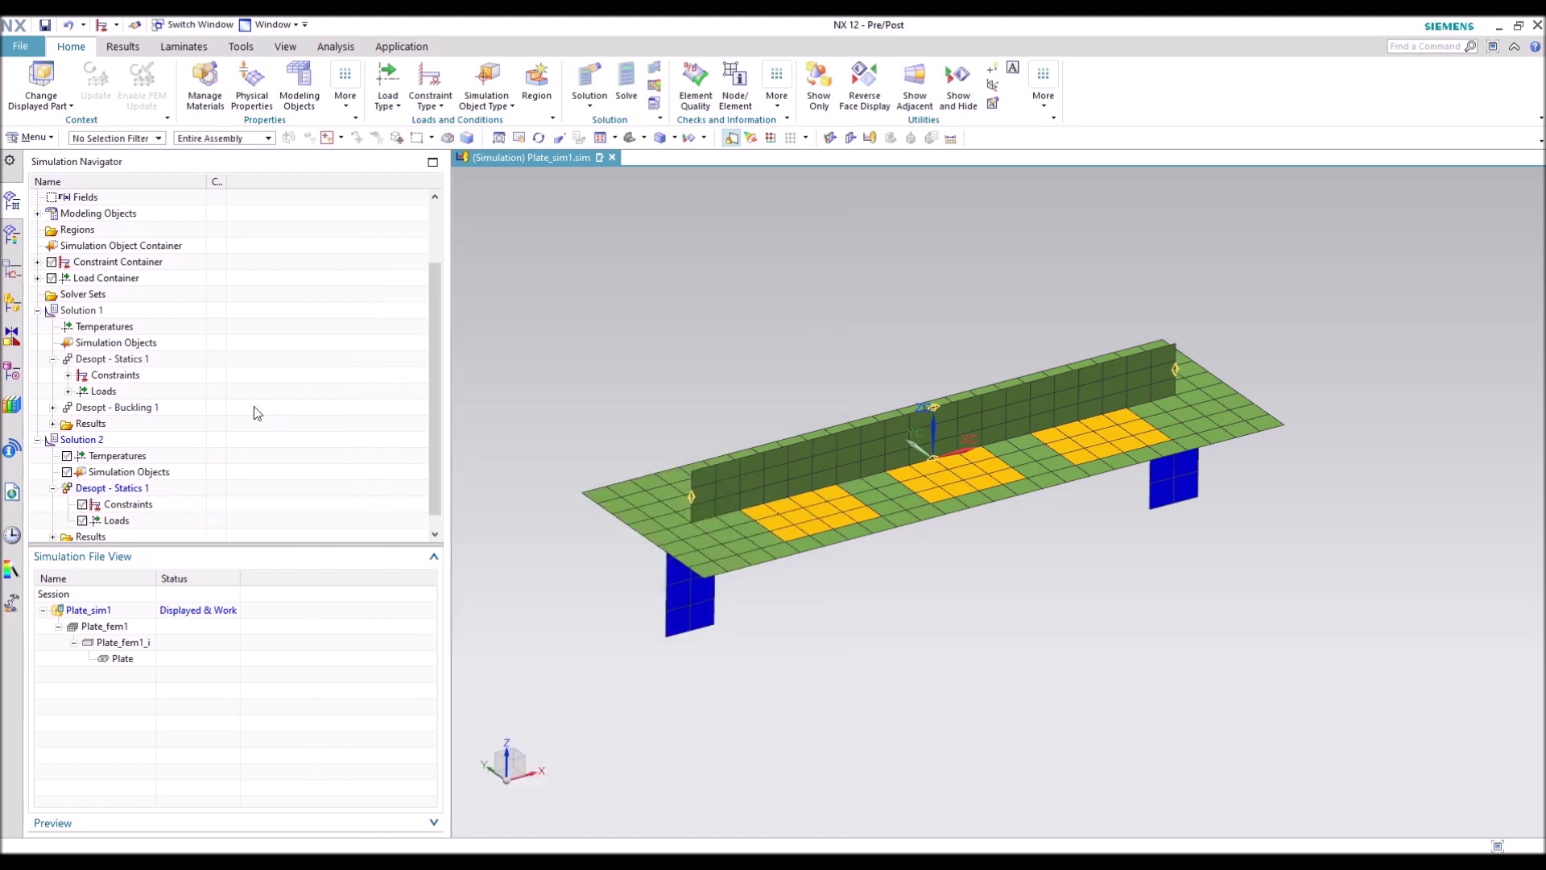
Step: Add a Desopt - Buckling 1 subcase to Solution 2
right_click(101, 444)
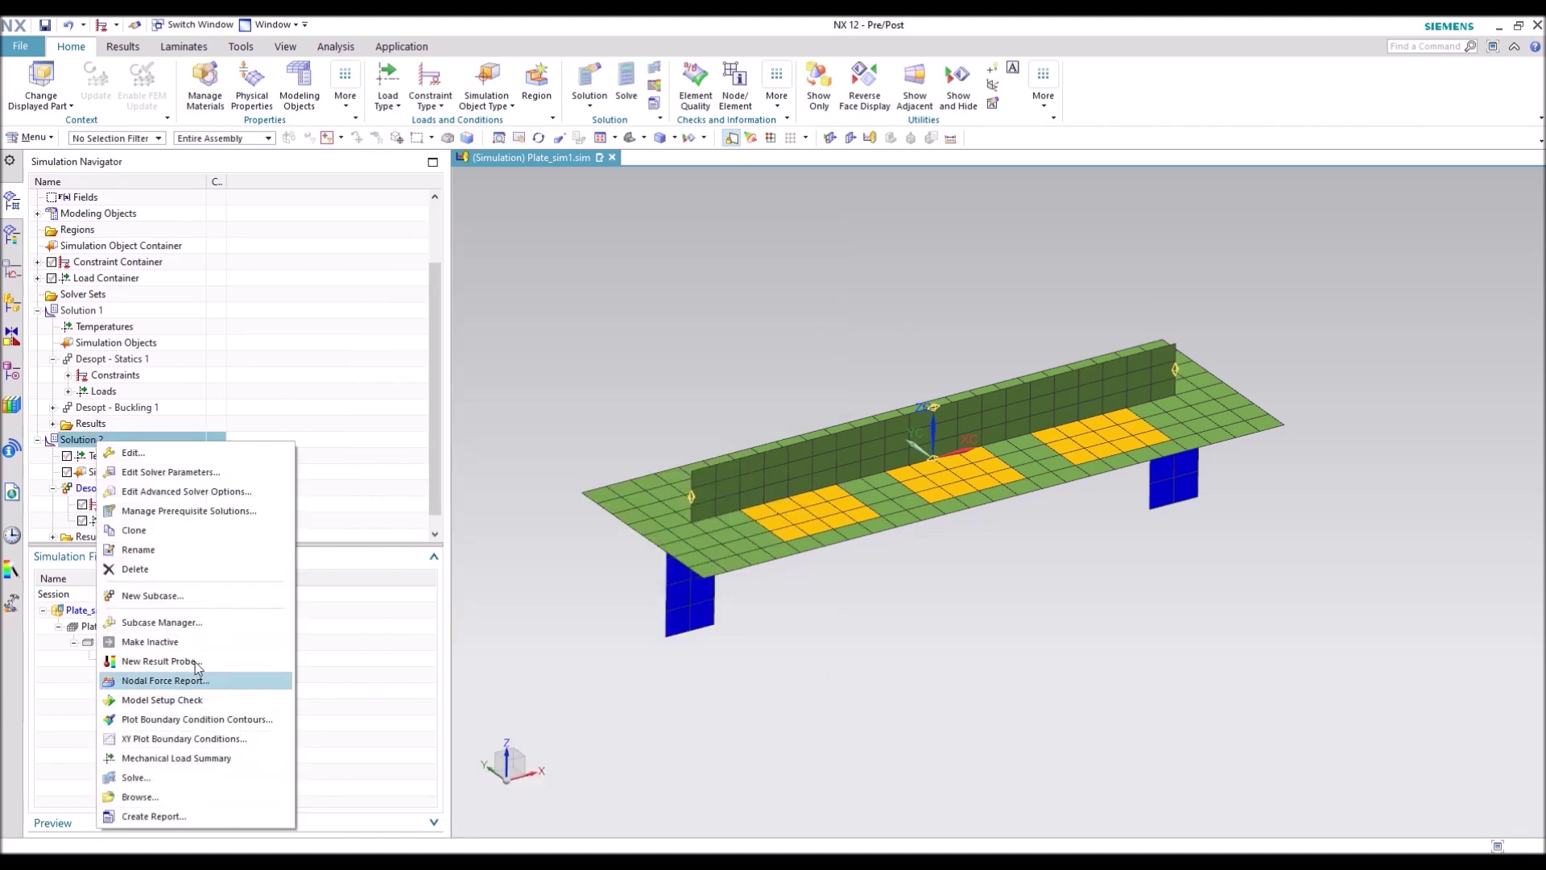
click(182, 596)
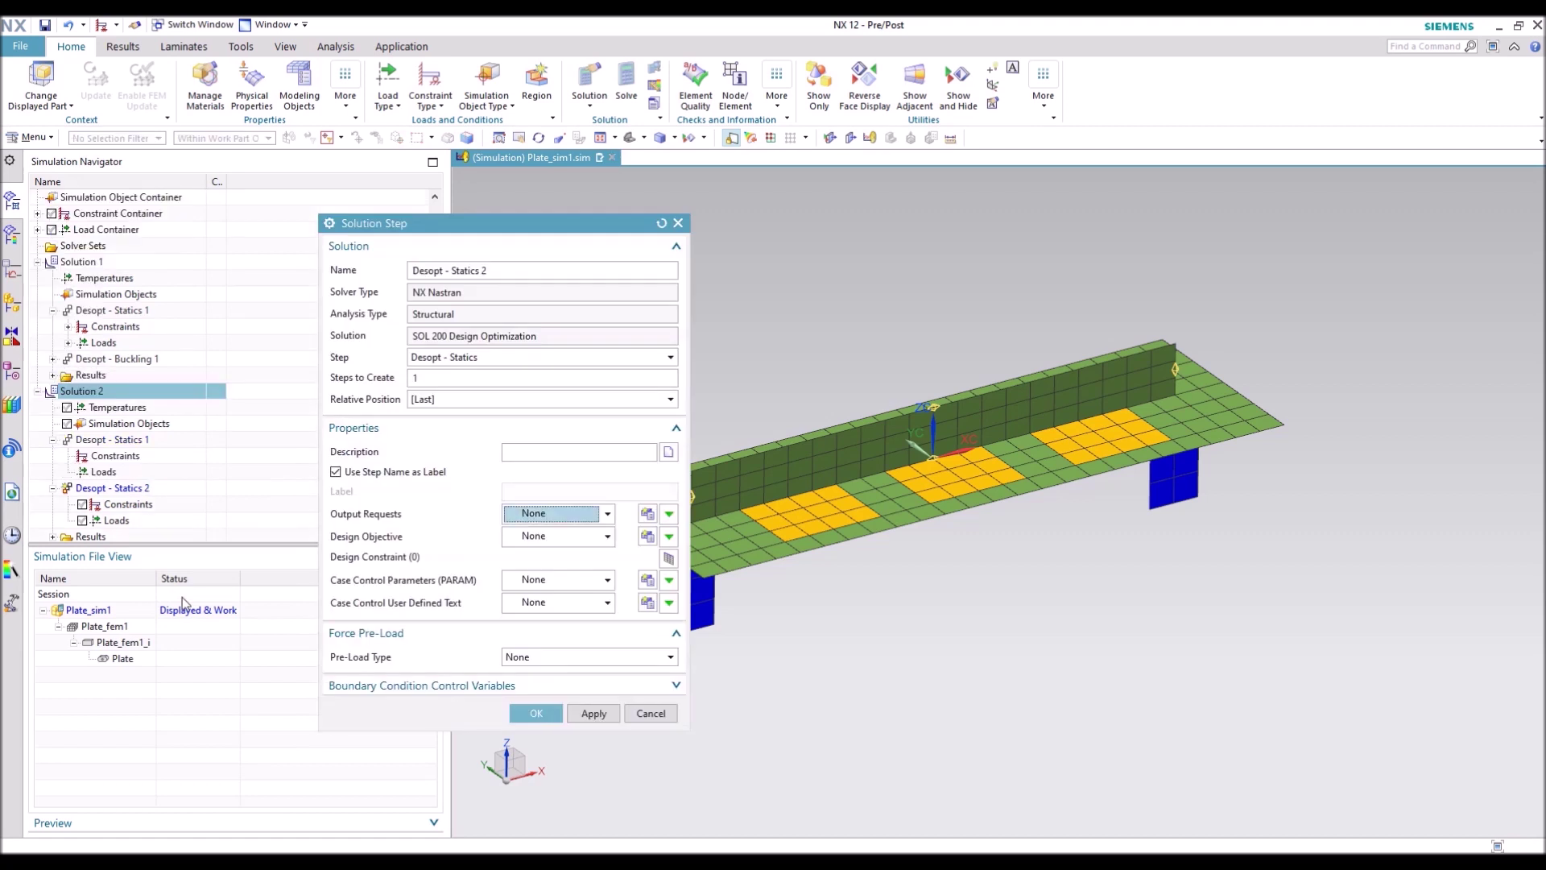
click(471, 360)
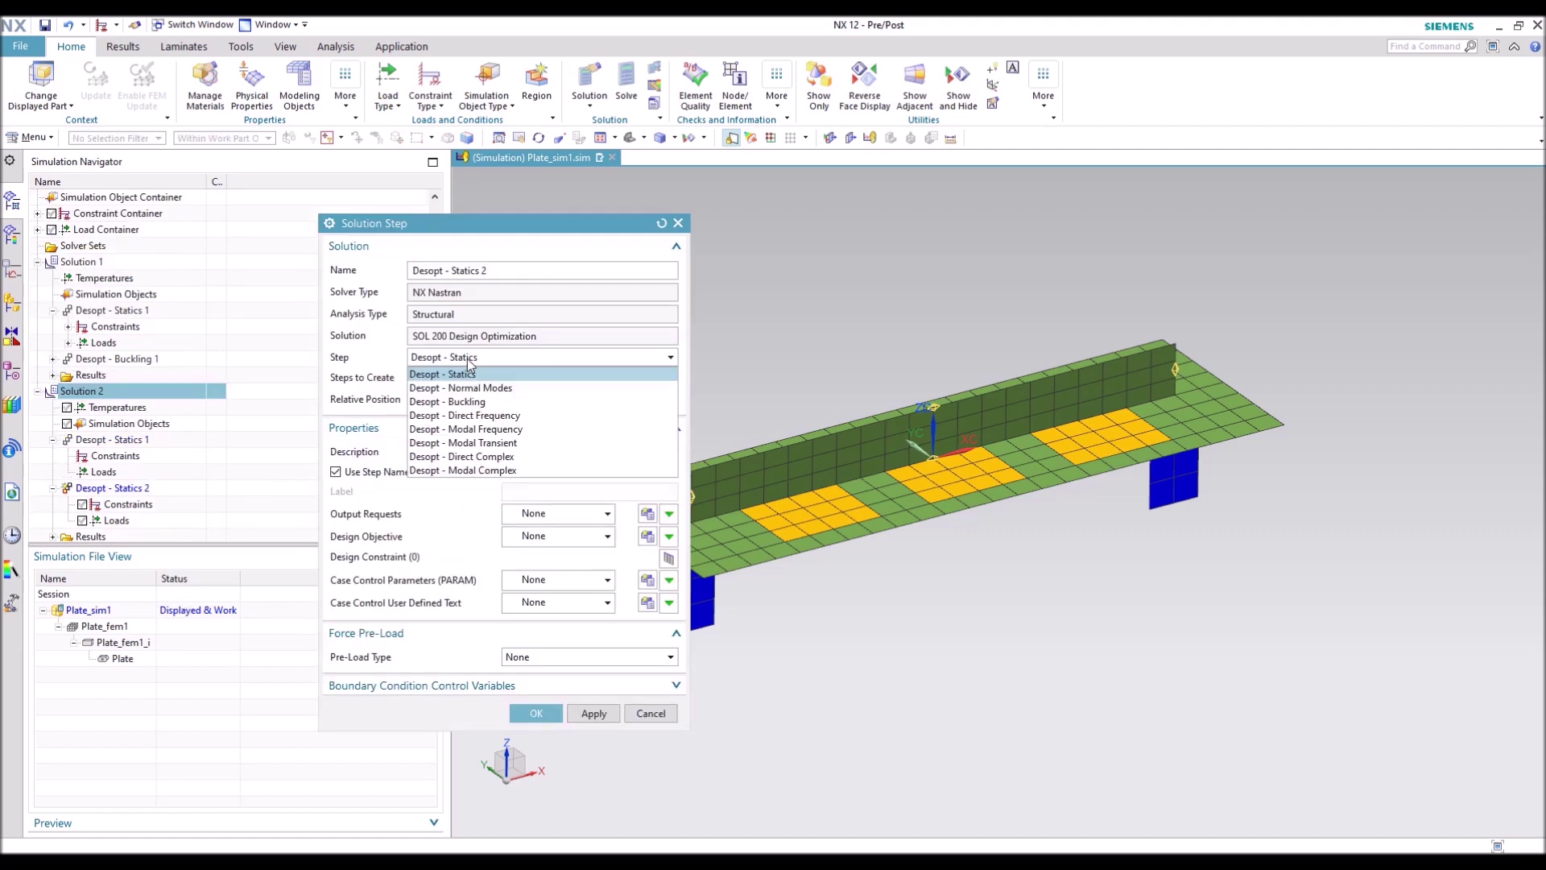
click(476, 405)
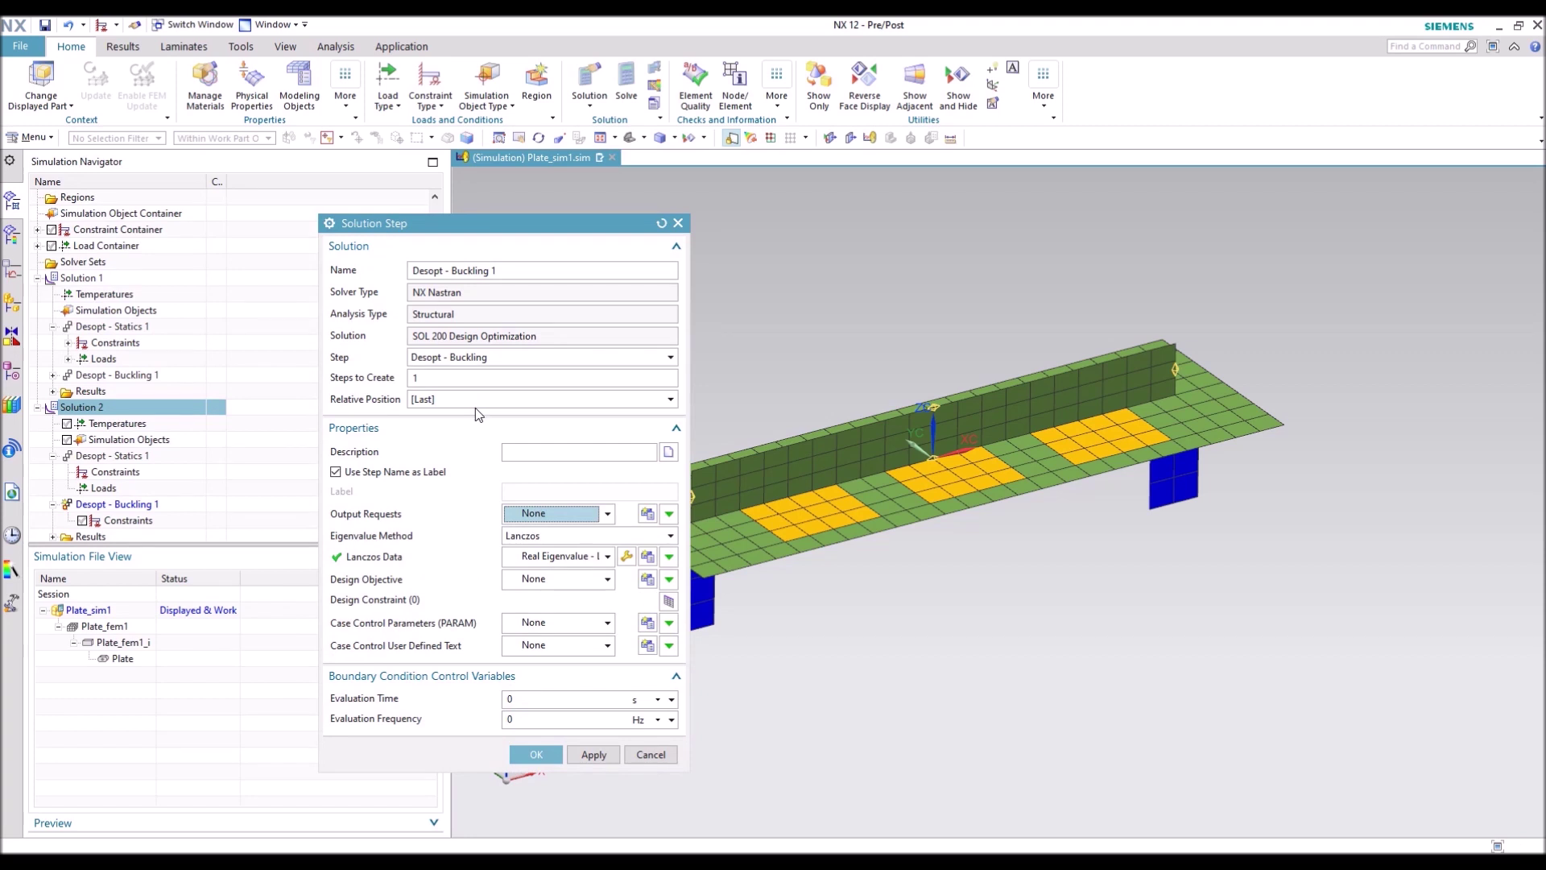
click(539, 754)
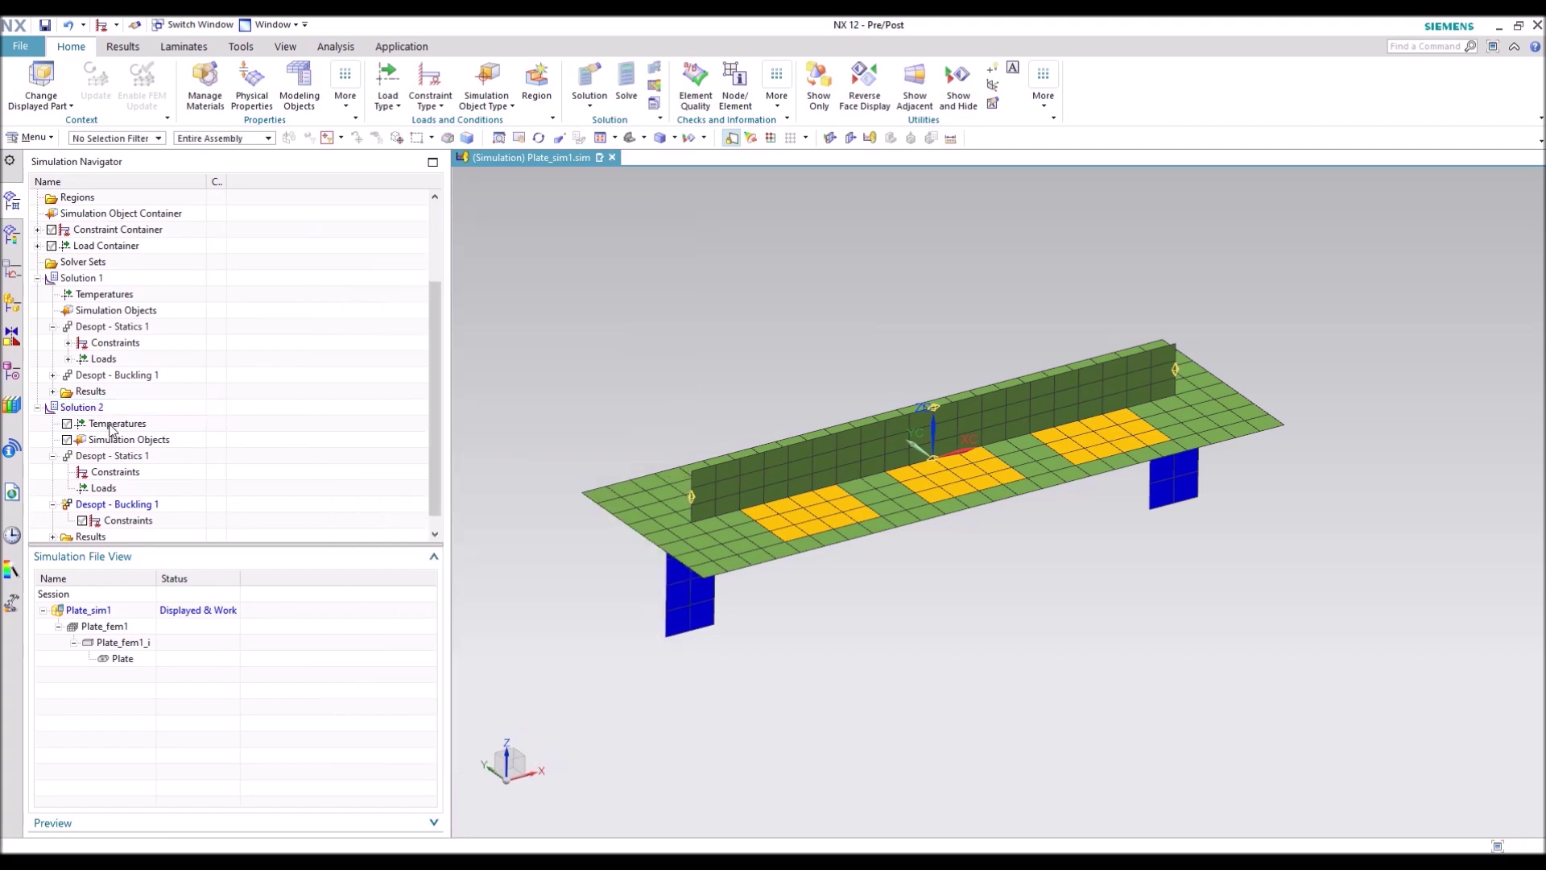
Step: Copy constraints UserDefined(1) and UserDefined(2) into Solution 2's statics and buckling steps
click(68, 326)
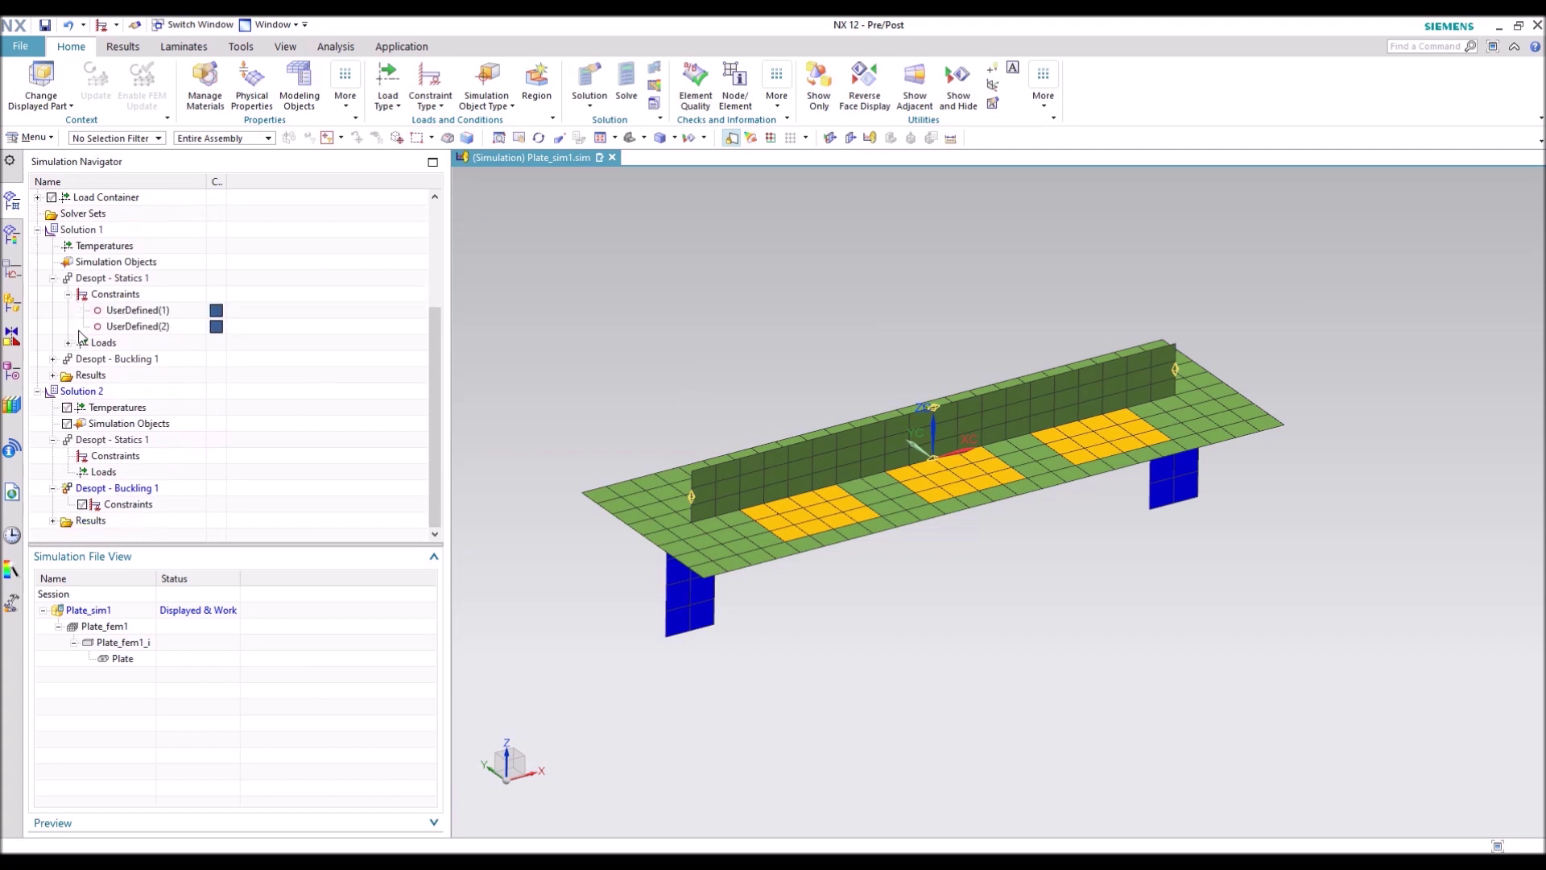
click(133, 311)
click(134, 330)
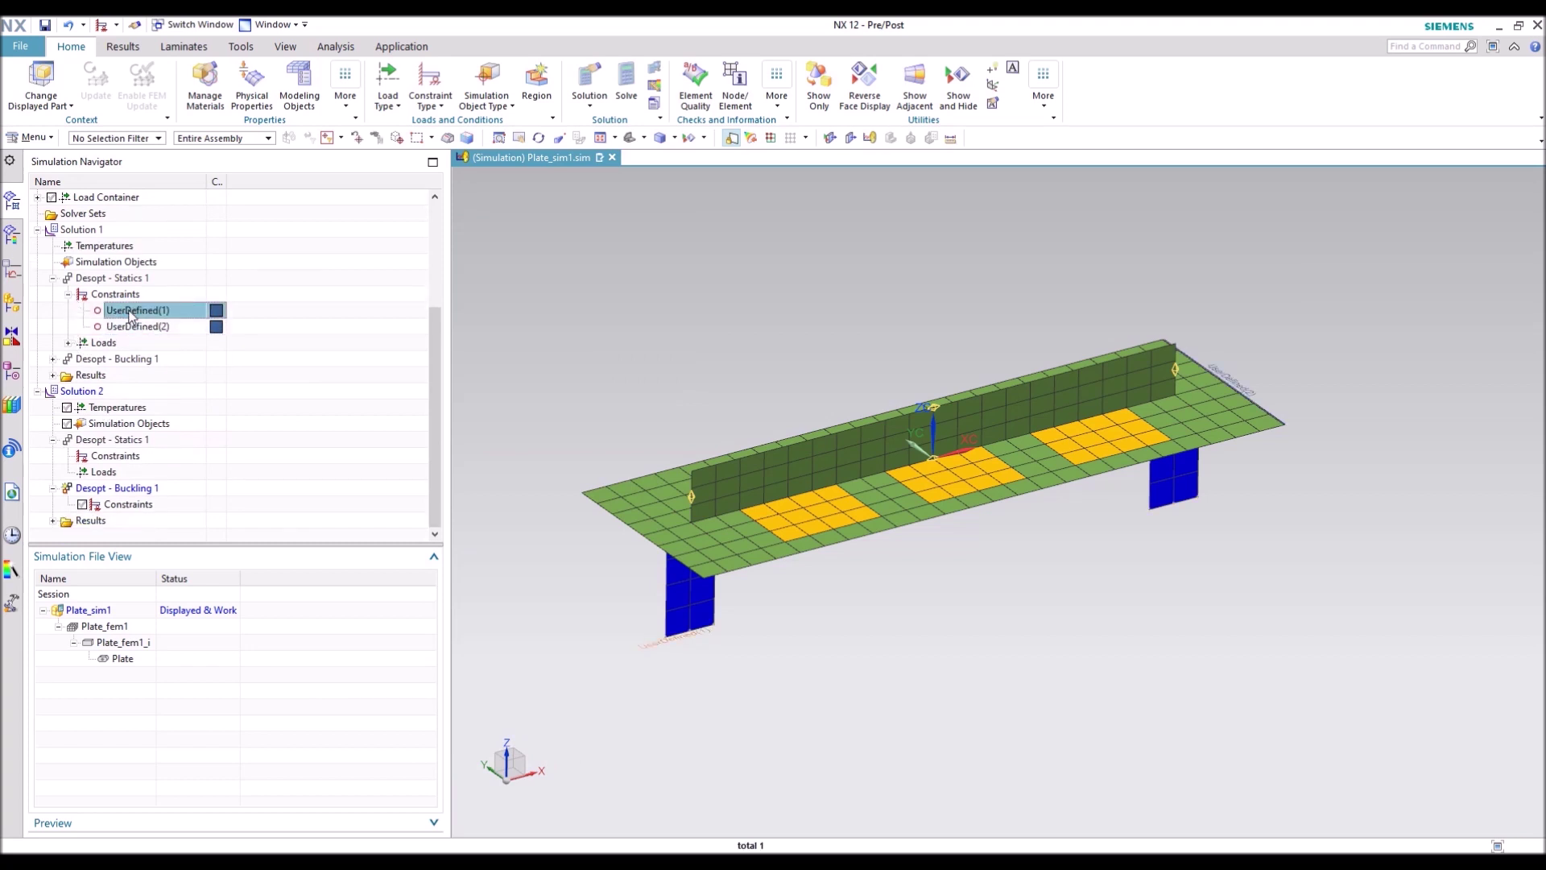
click(135, 316)
drag(140, 320, 118, 459)
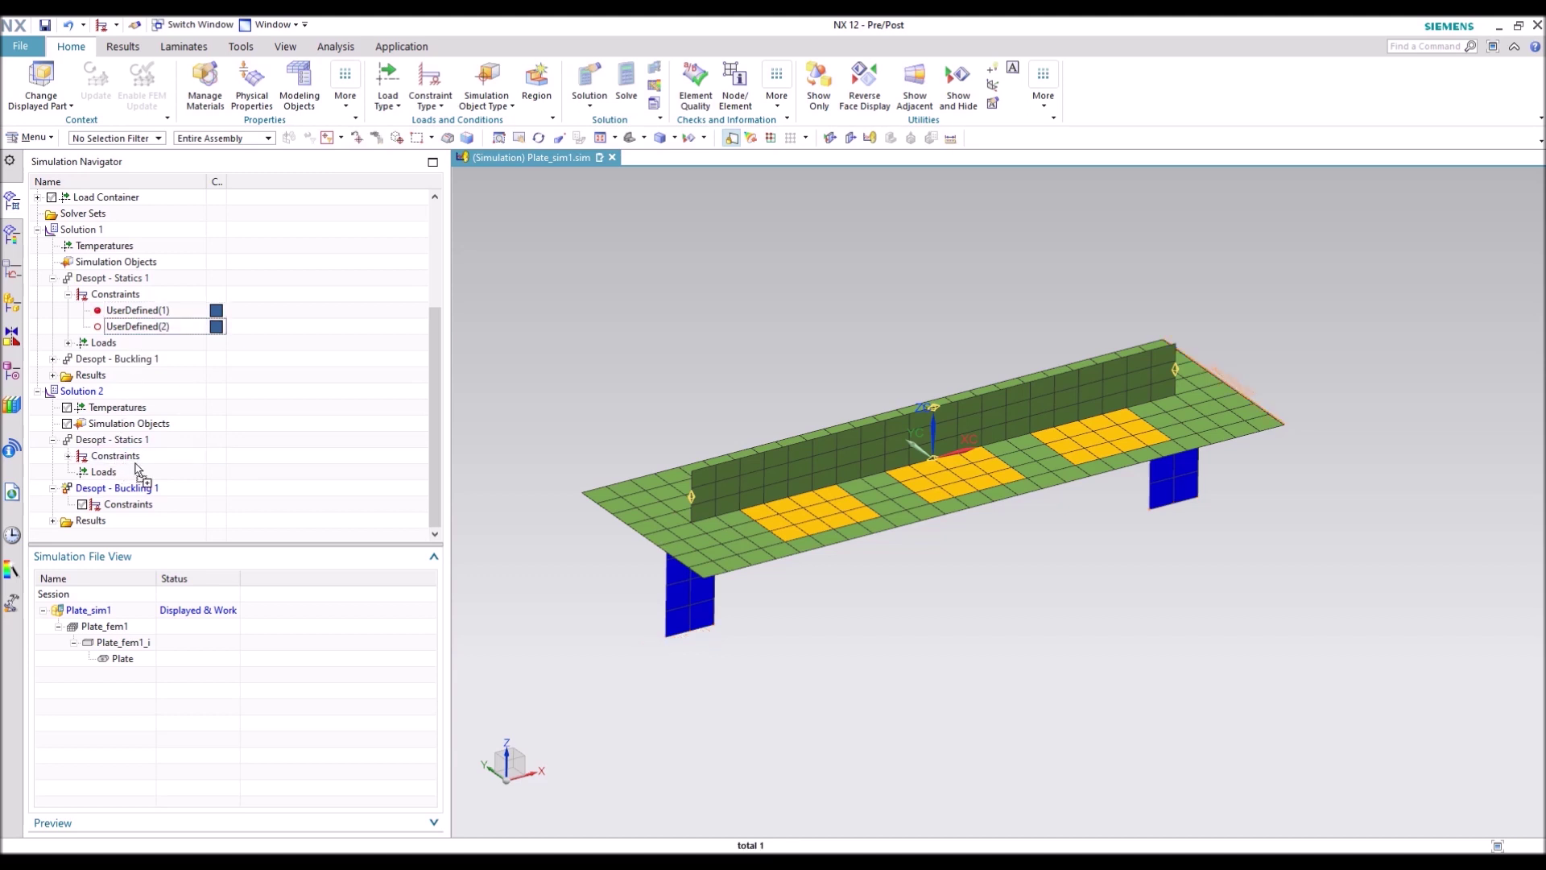
drag(137, 469, 126, 460)
drag(141, 310, 128, 509)
drag(153, 330, 126, 505)
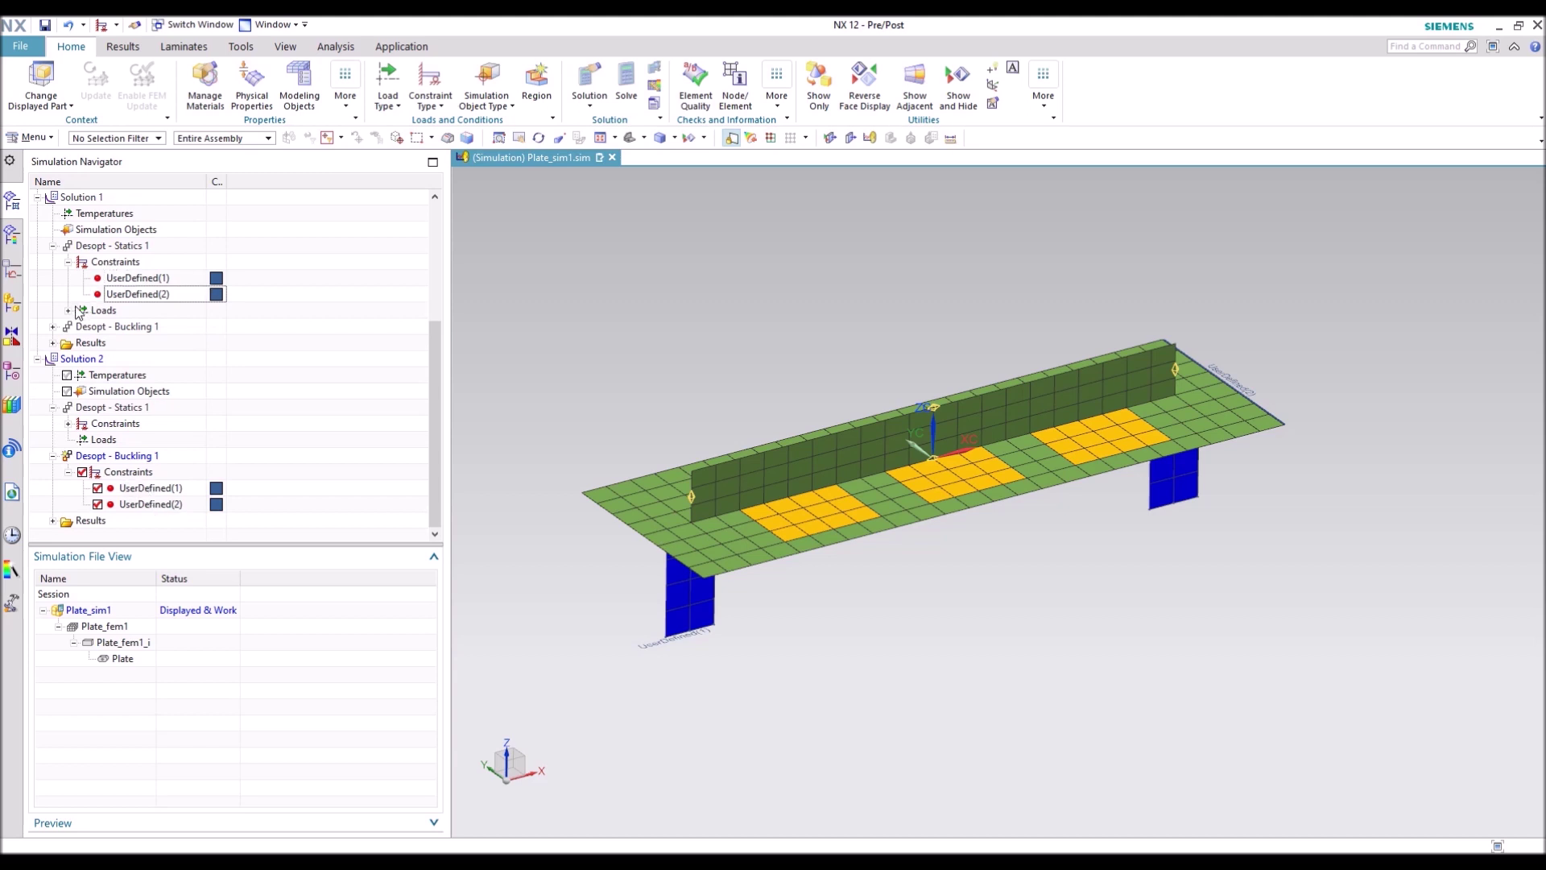
Step: Copy Force(1) into Solution 2's statics loads and activate Desopt - Statics 1
click(68, 310)
drag(121, 326, 106, 460)
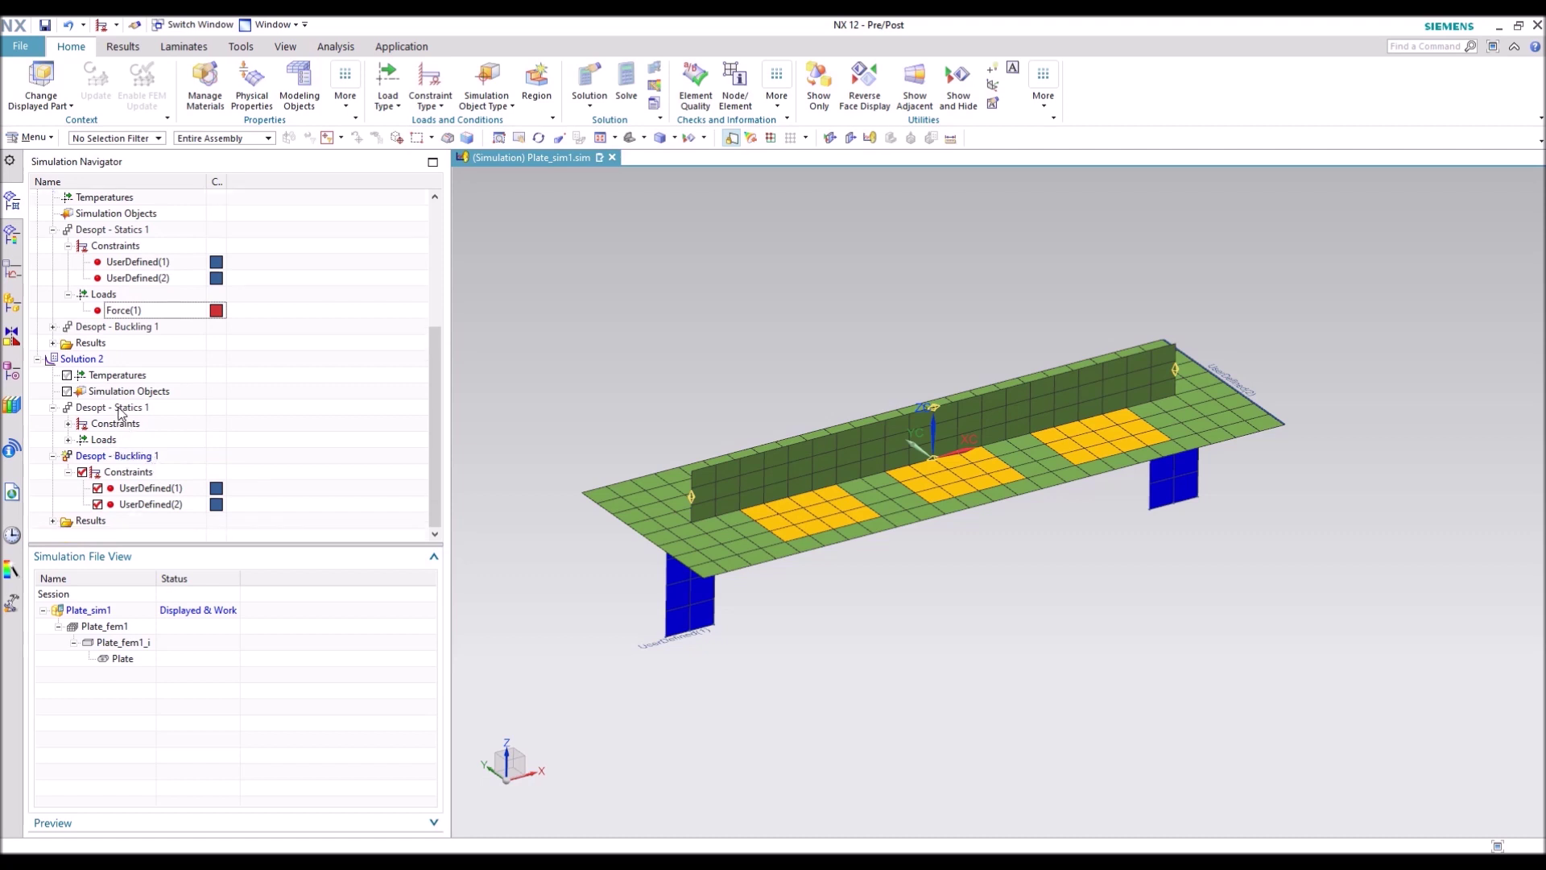
double_click(121, 419)
Step: Review the Desopt - Statics 1 step settings and close them unchanged
right_click(120, 423)
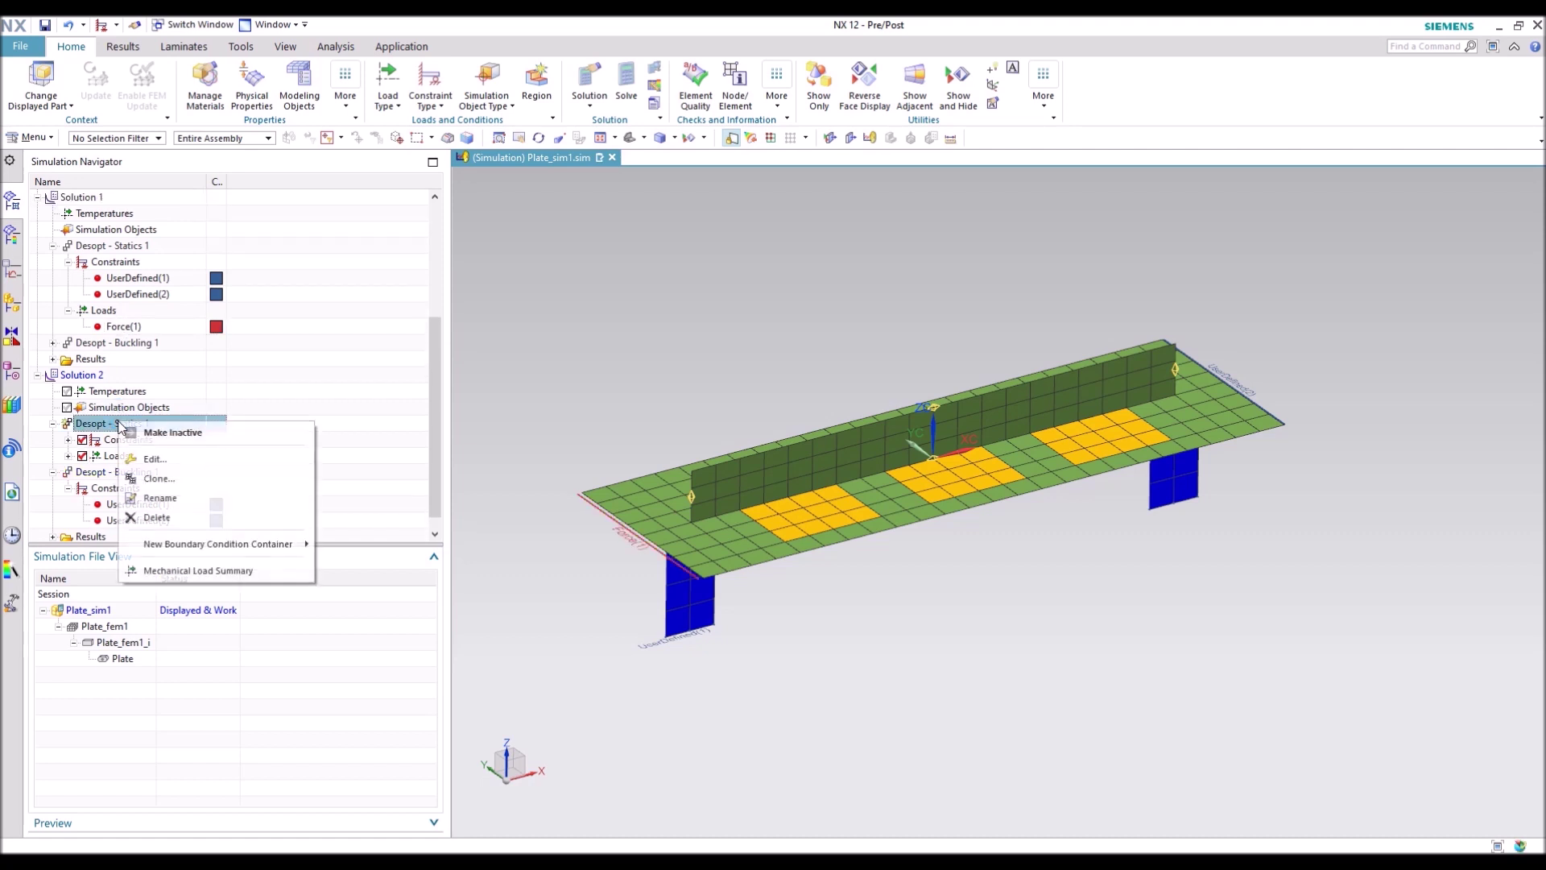
click(172, 461)
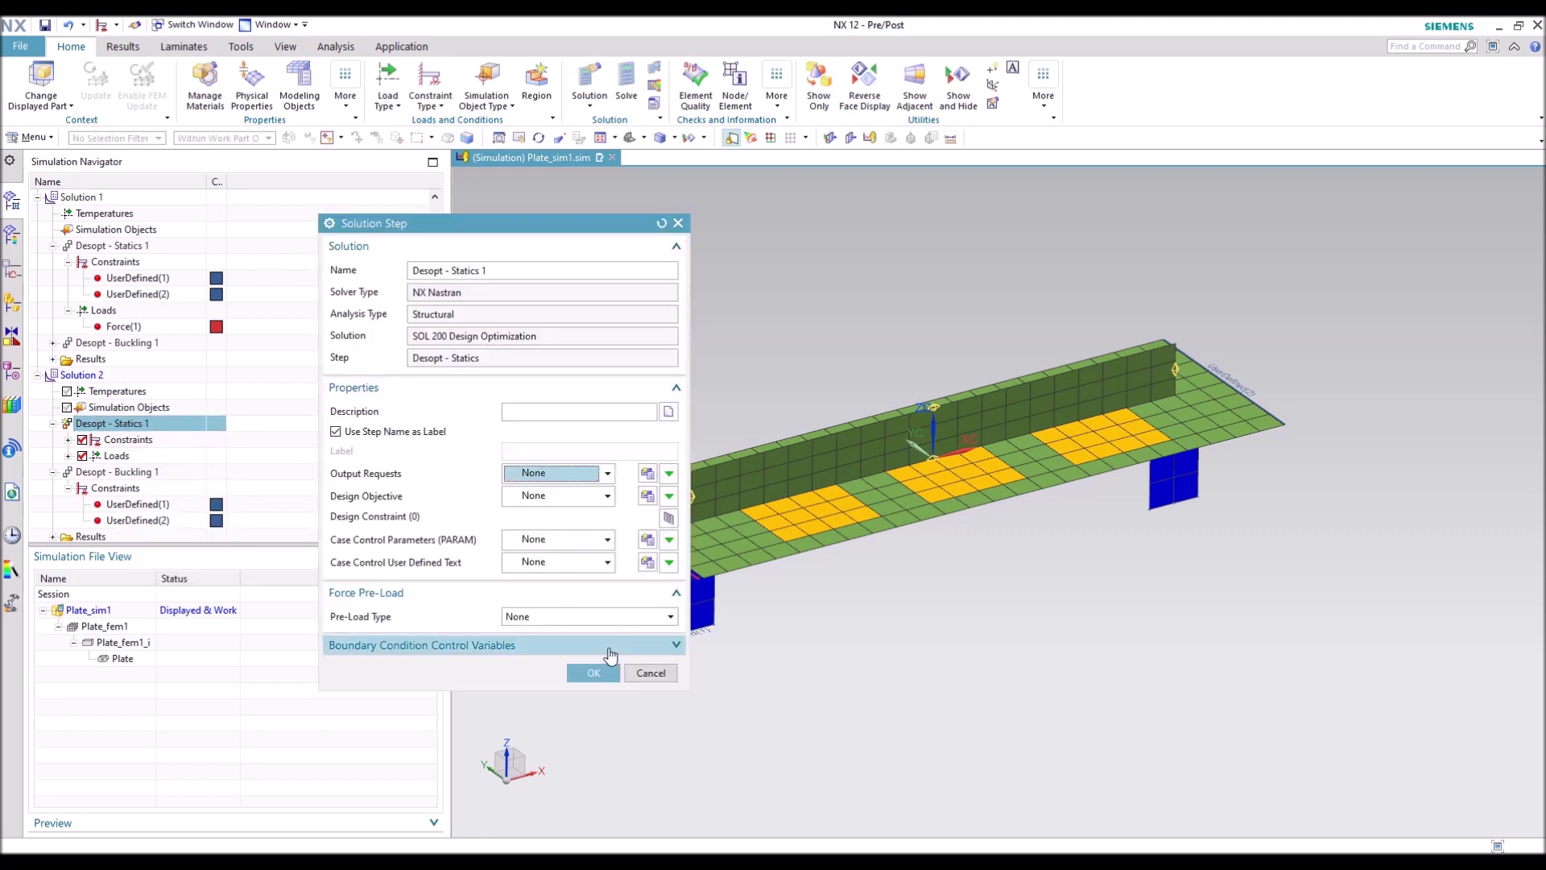
click(650, 673)
Step: Edit Solution 2, browsing its optimization, file management, executive and case control options
click(90, 375)
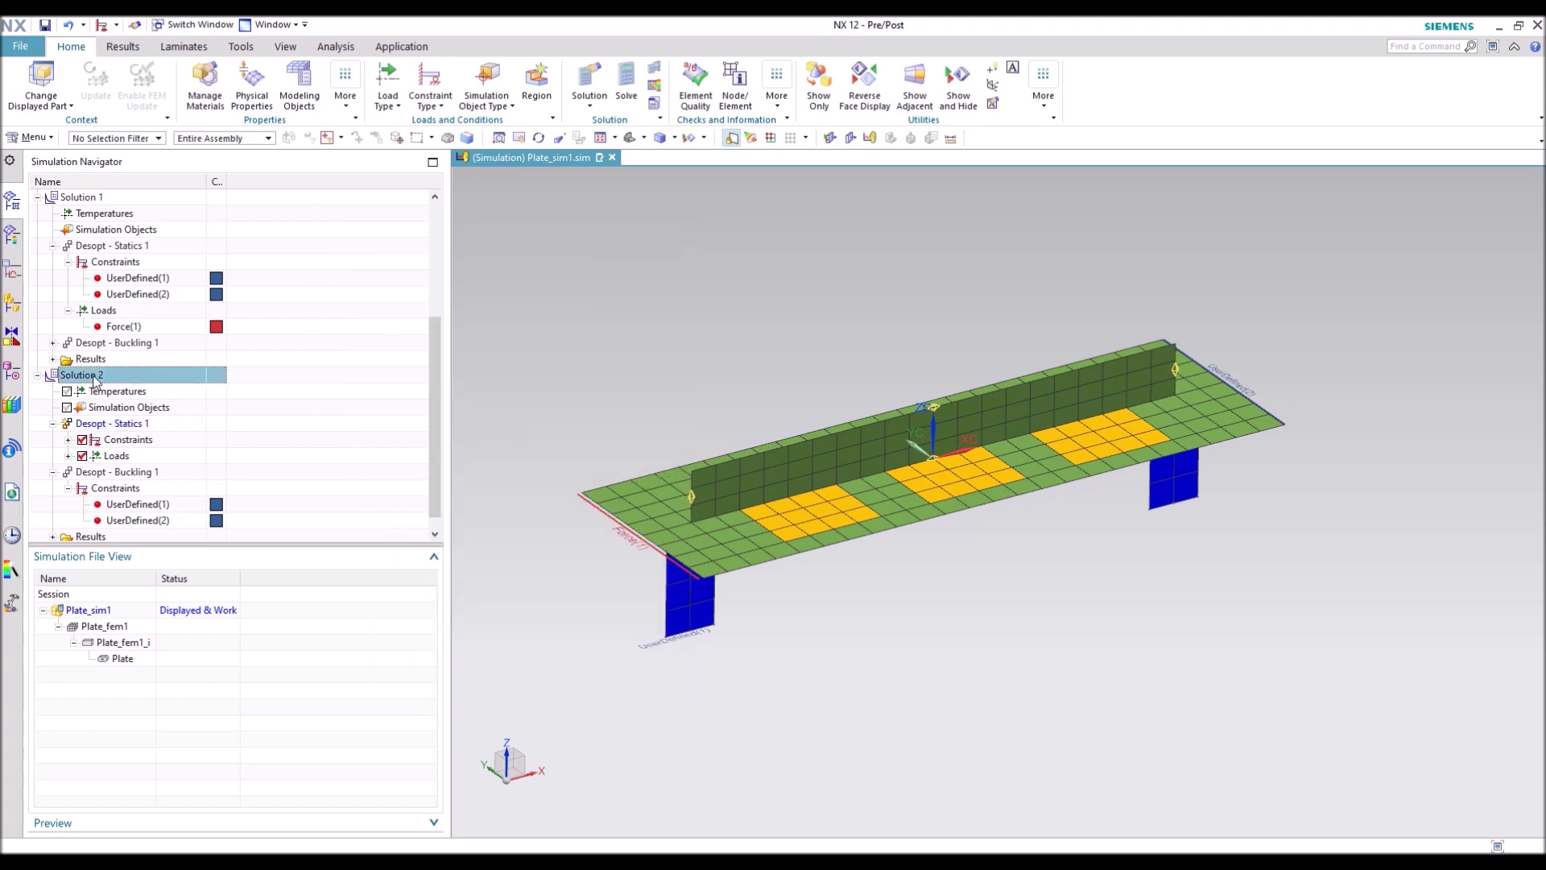
right_click(97, 377)
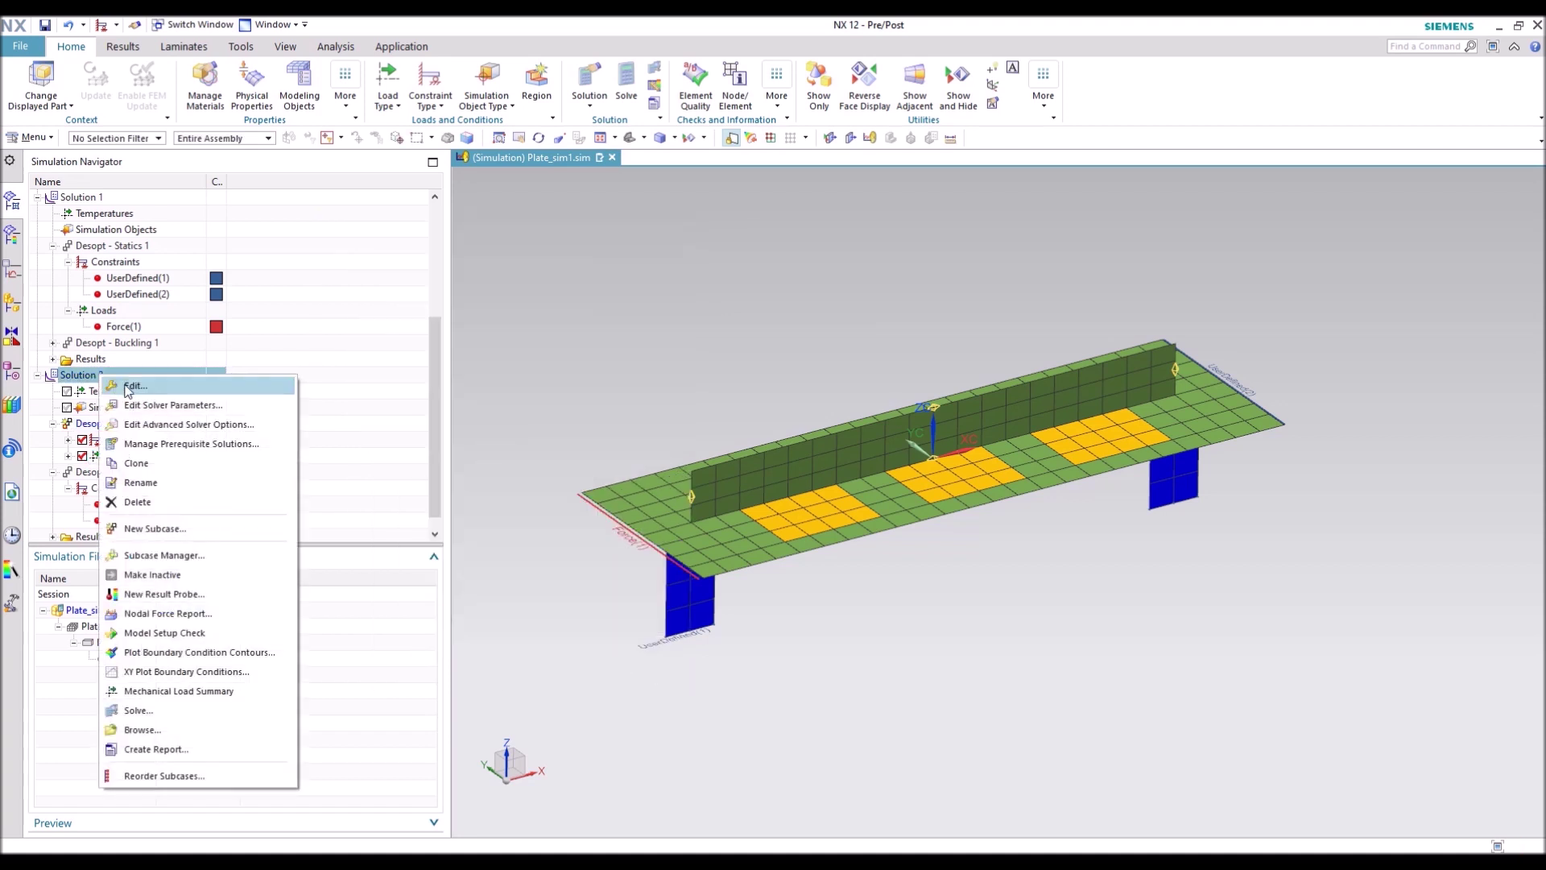
click(129, 386)
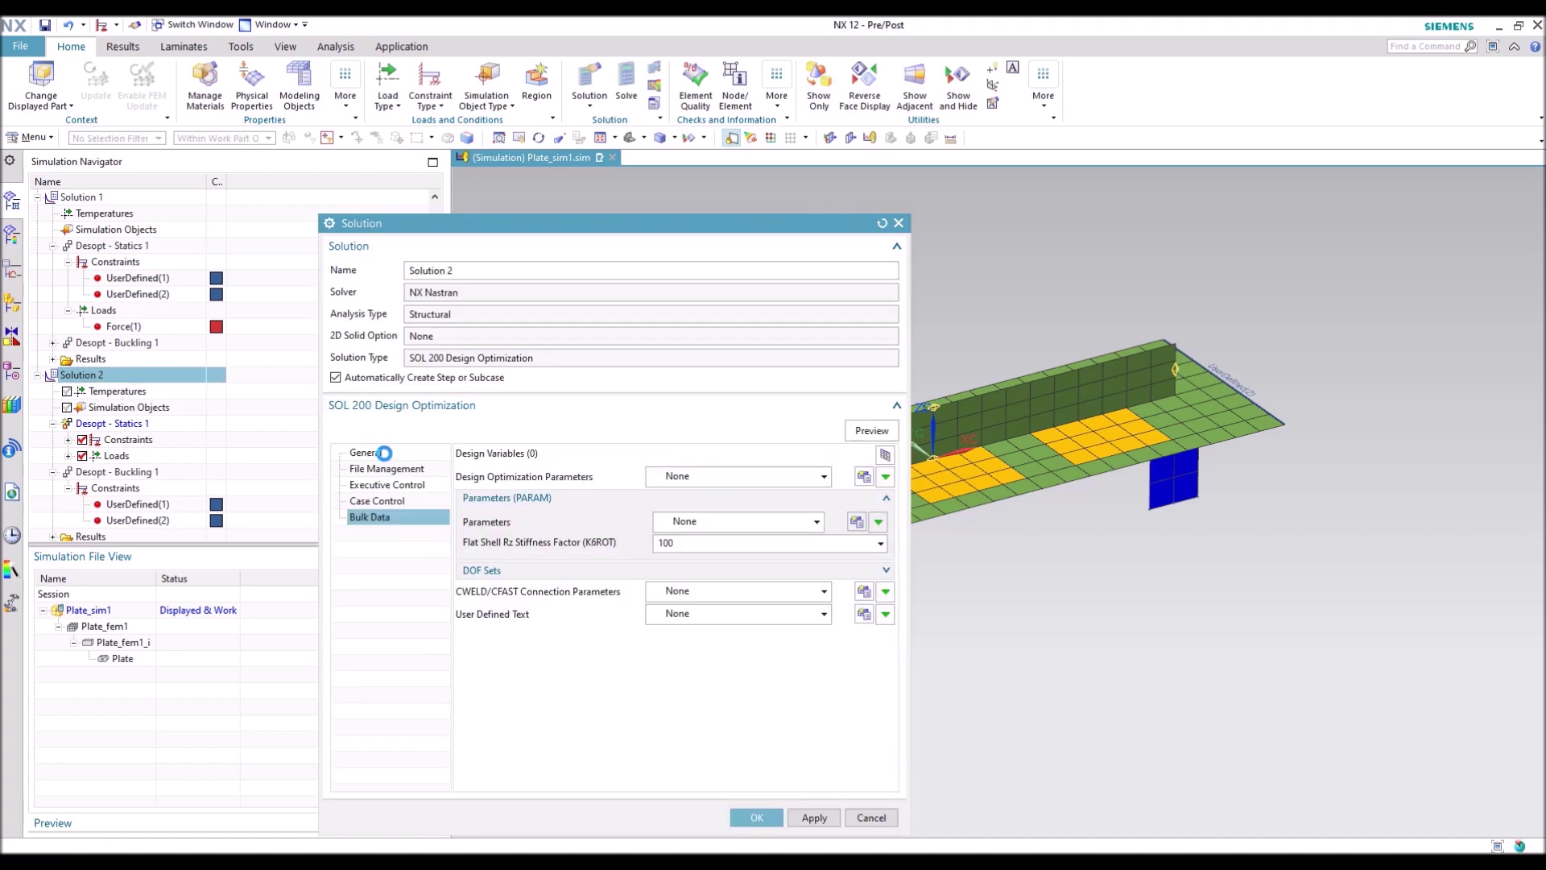
click(383, 453)
click(386, 472)
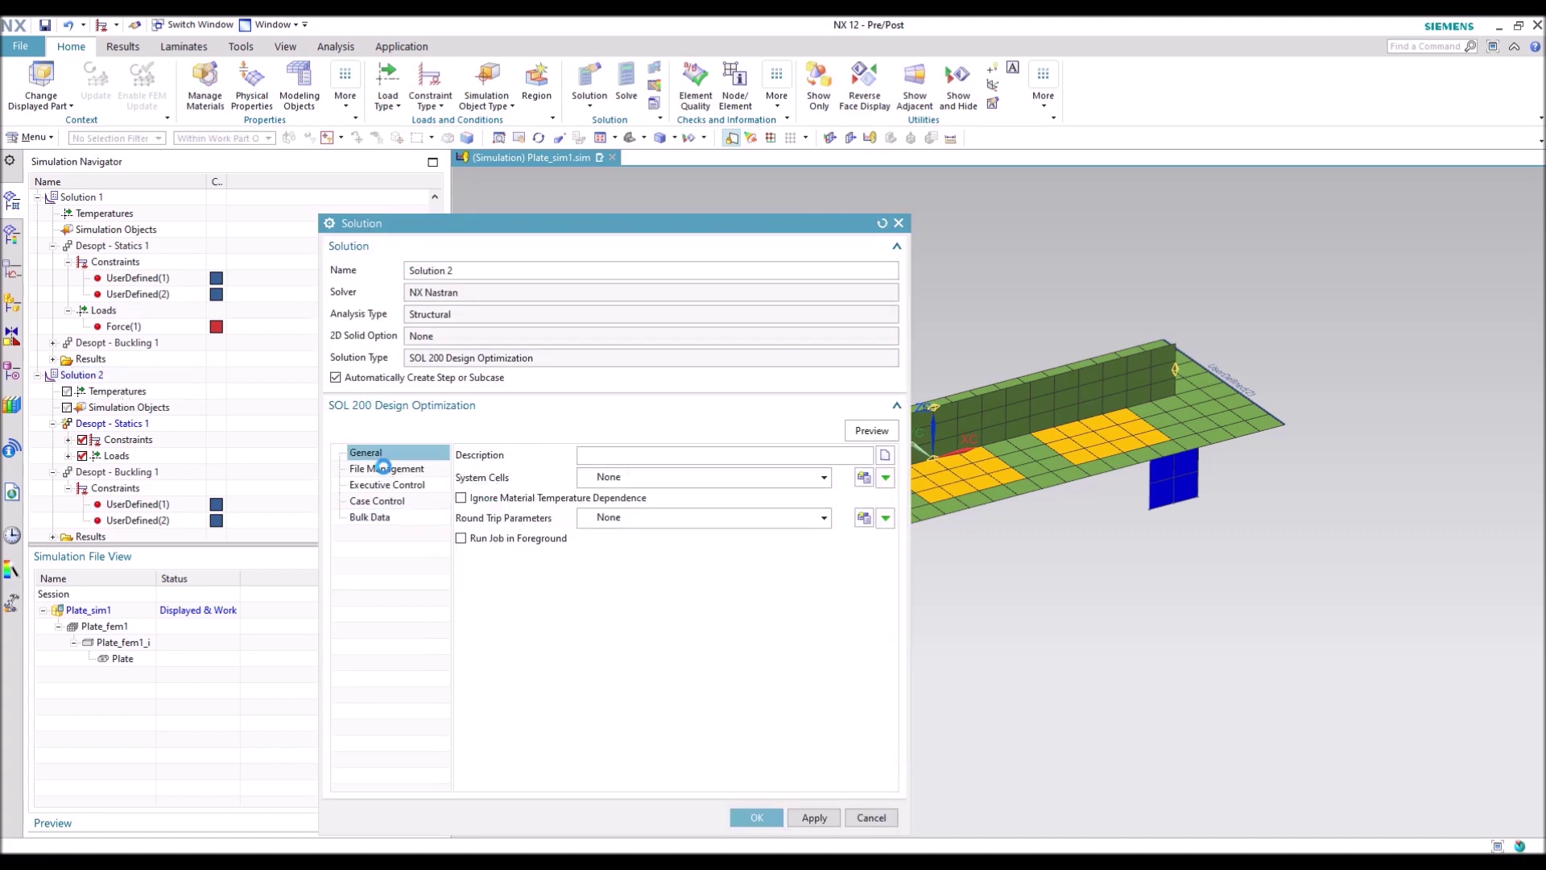
click(385, 485)
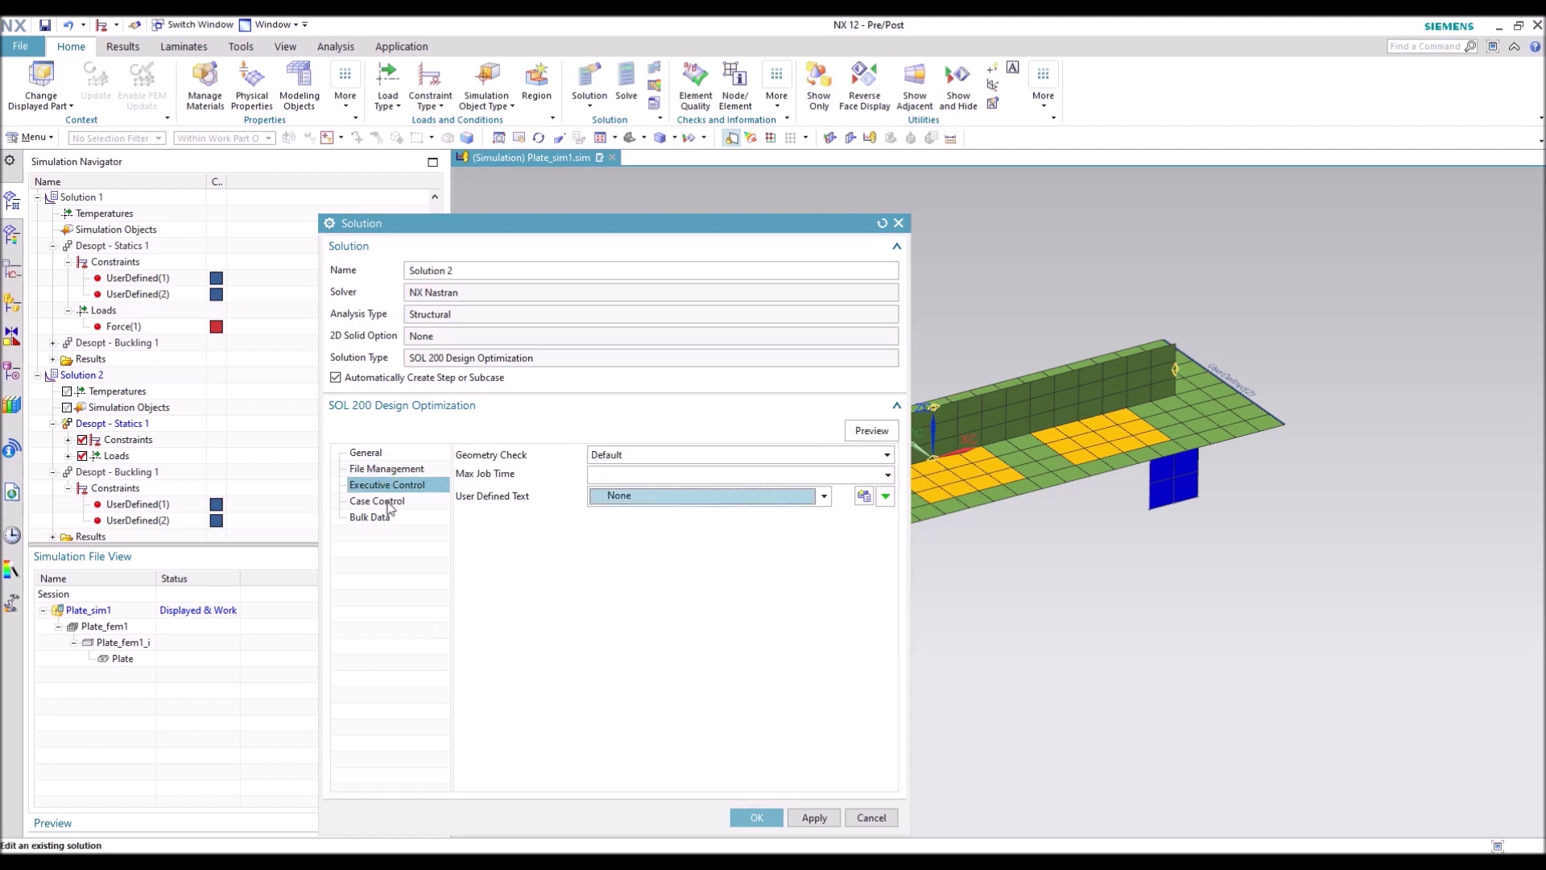
click(389, 501)
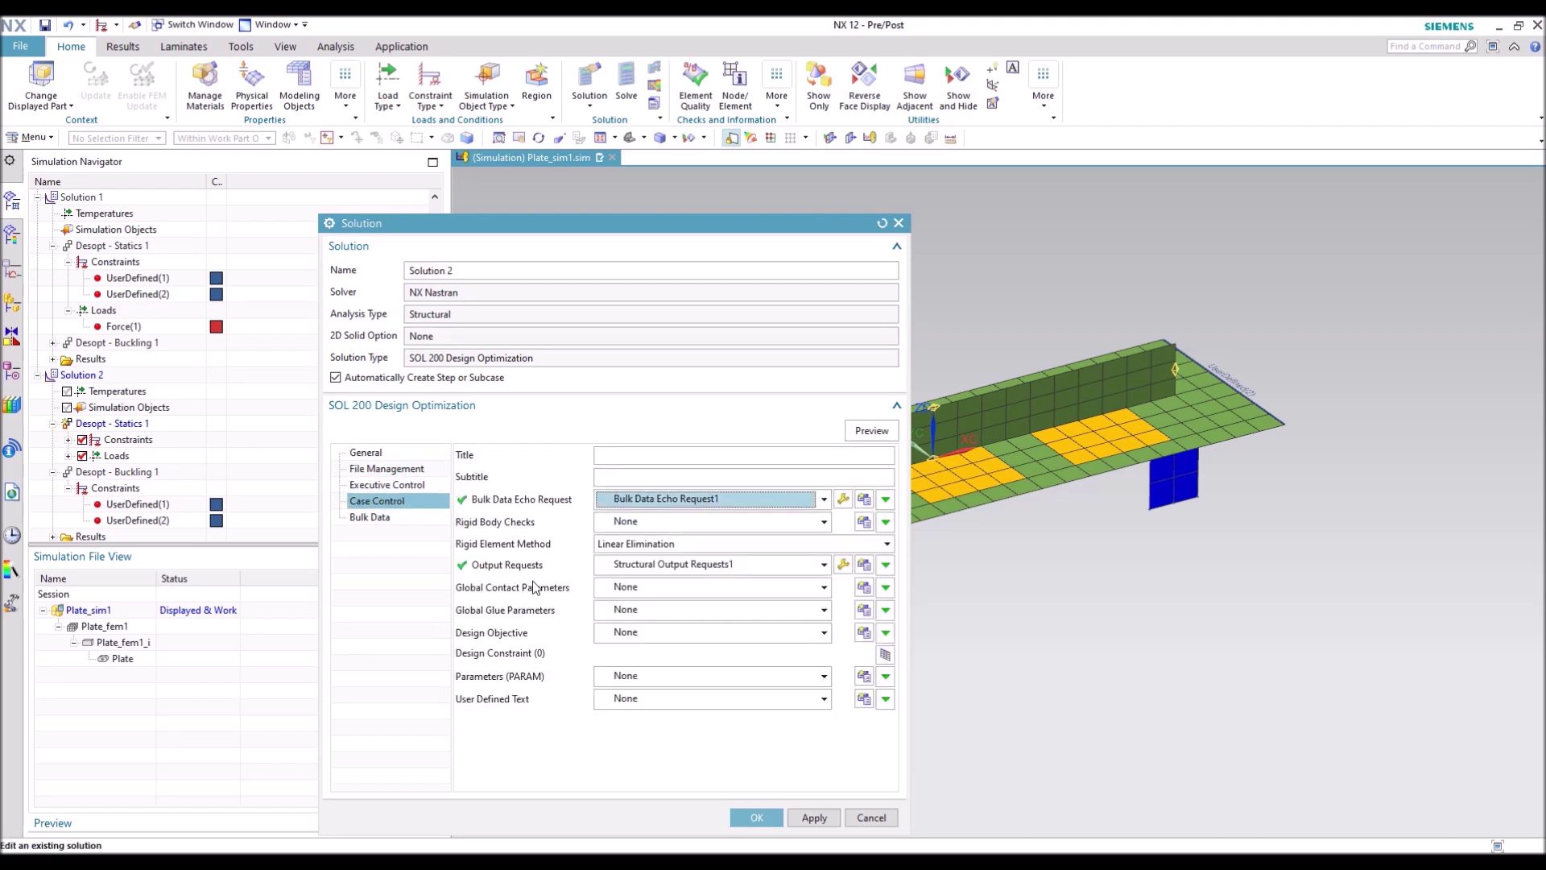
click(824, 632)
Step: Set Design Objective1 to minimize a Total Model Weight response
click(681, 670)
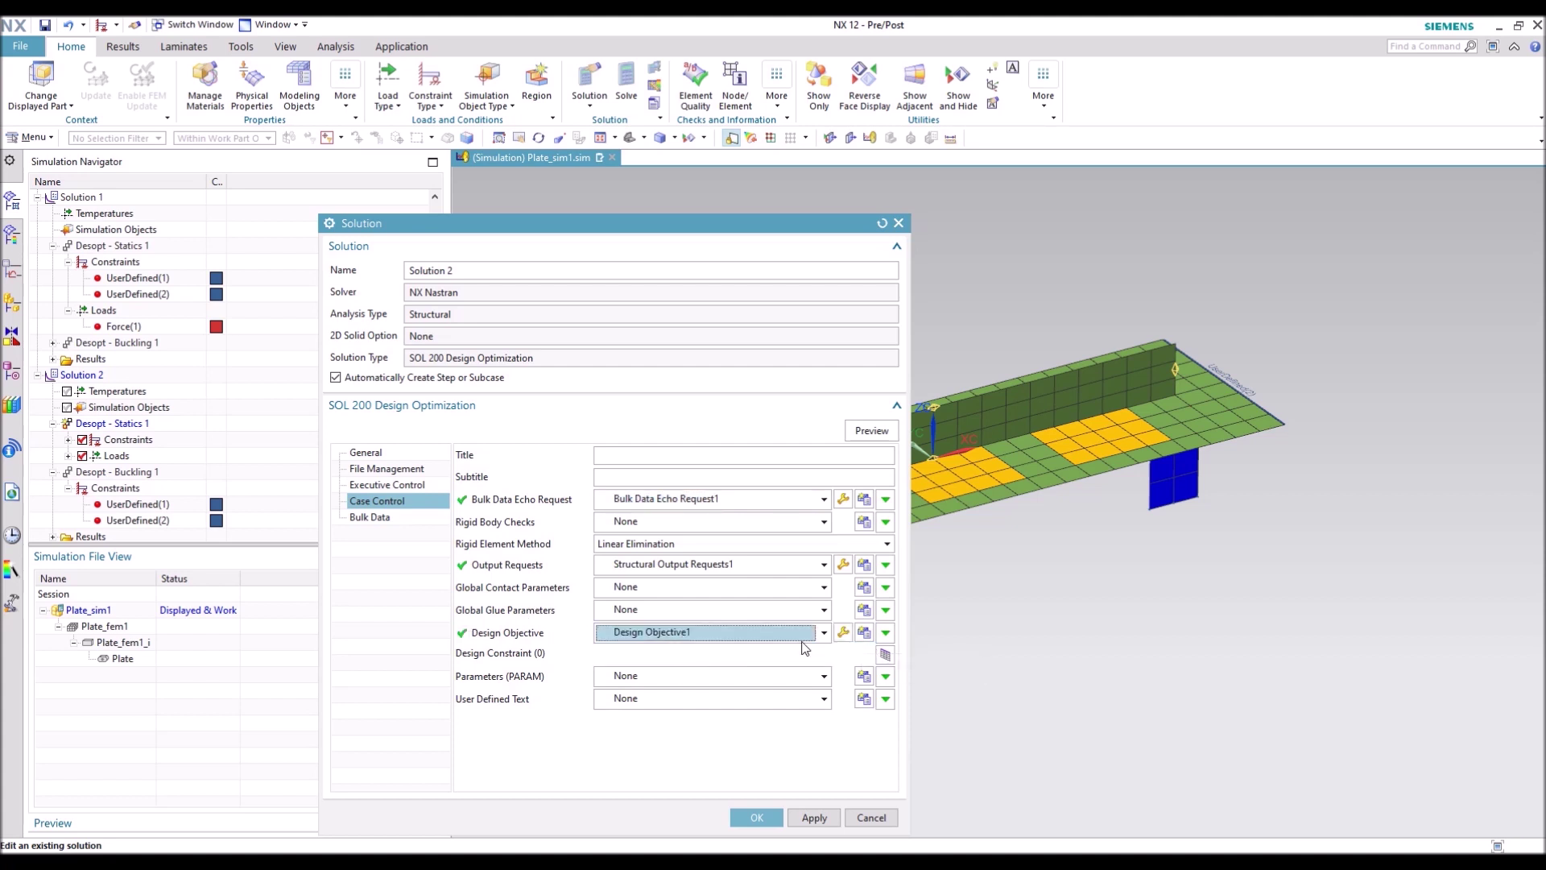
click(843, 633)
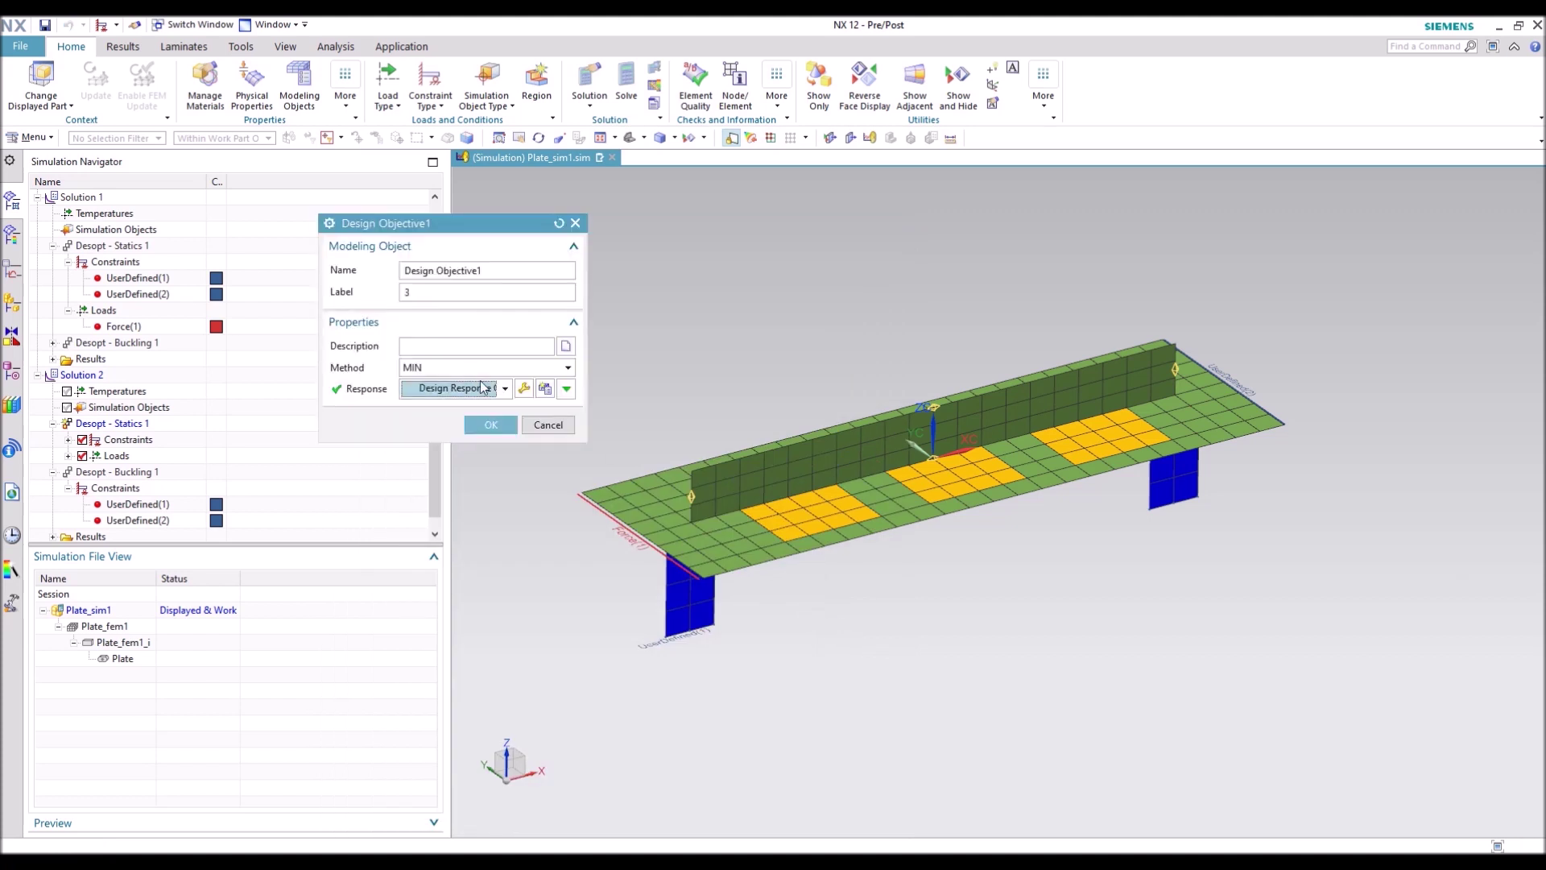
click(524, 386)
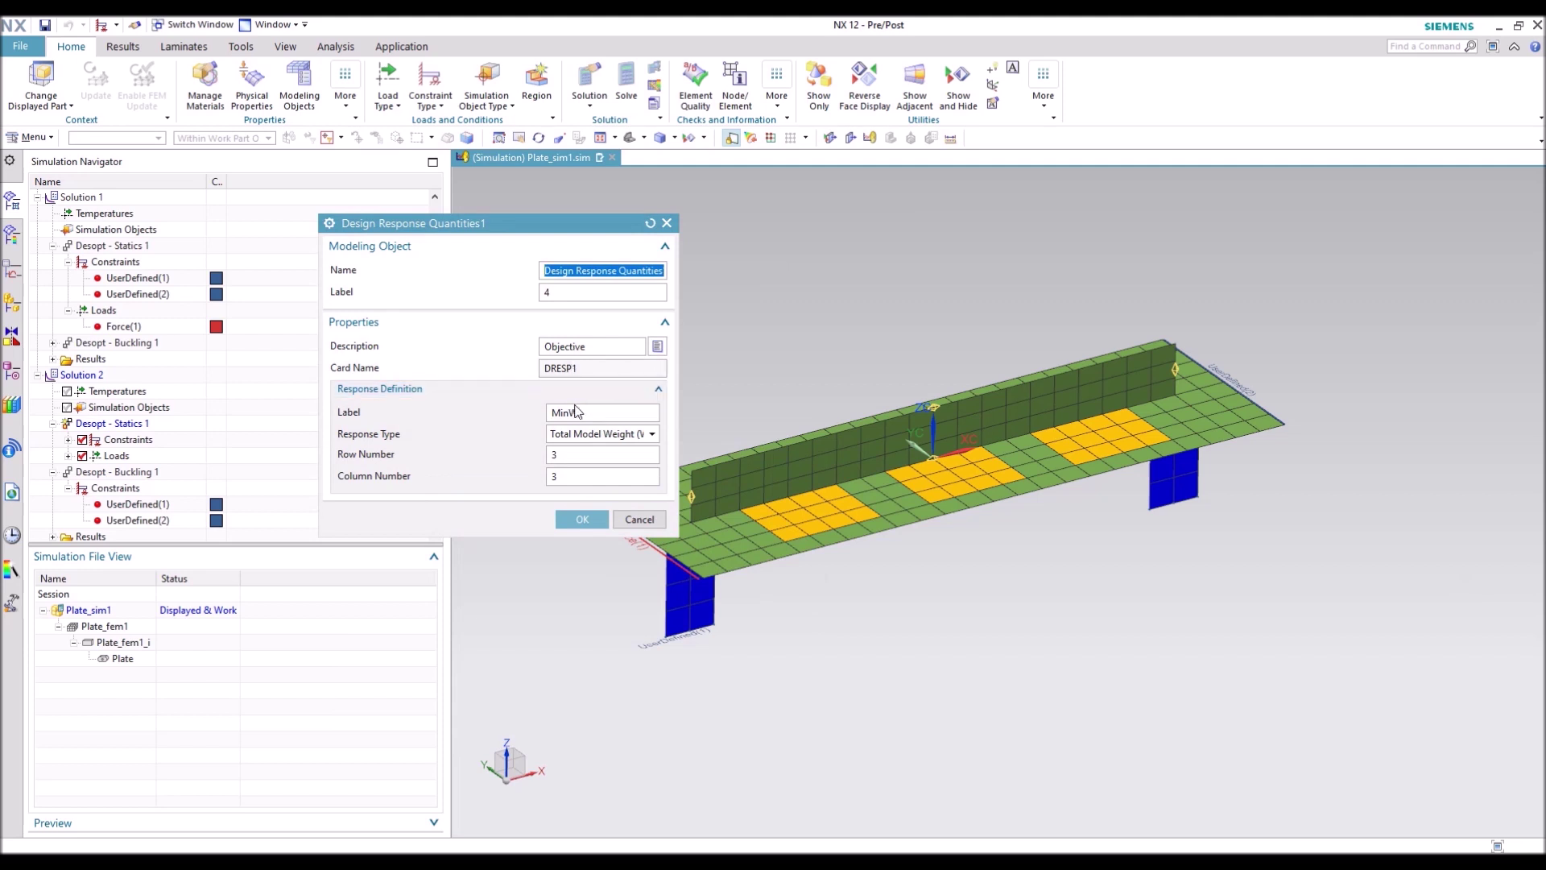
click(645, 433)
click(646, 452)
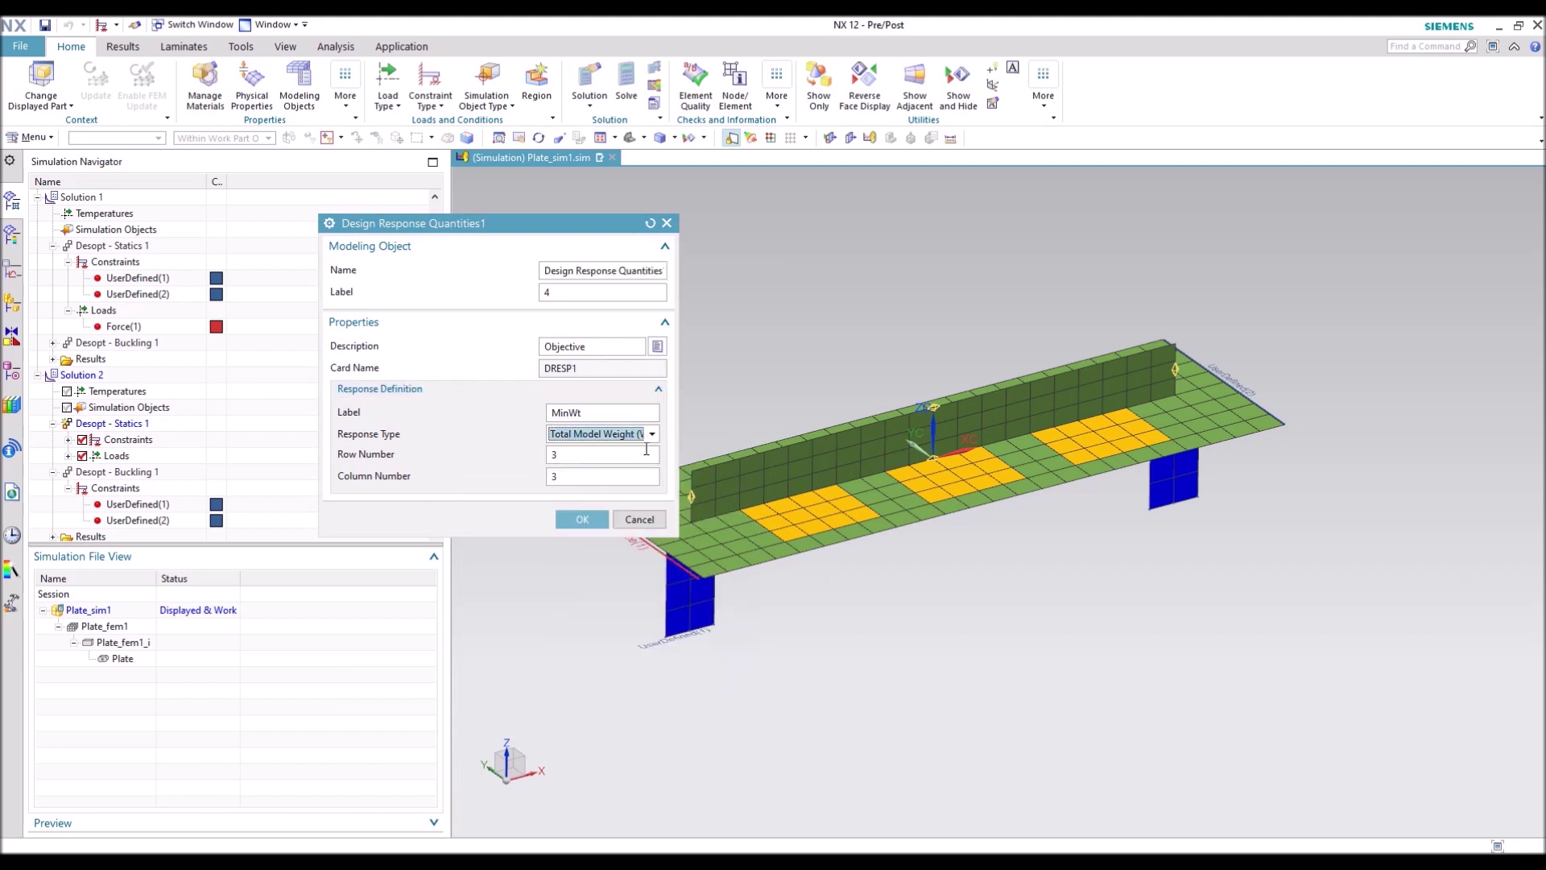
click(577, 519)
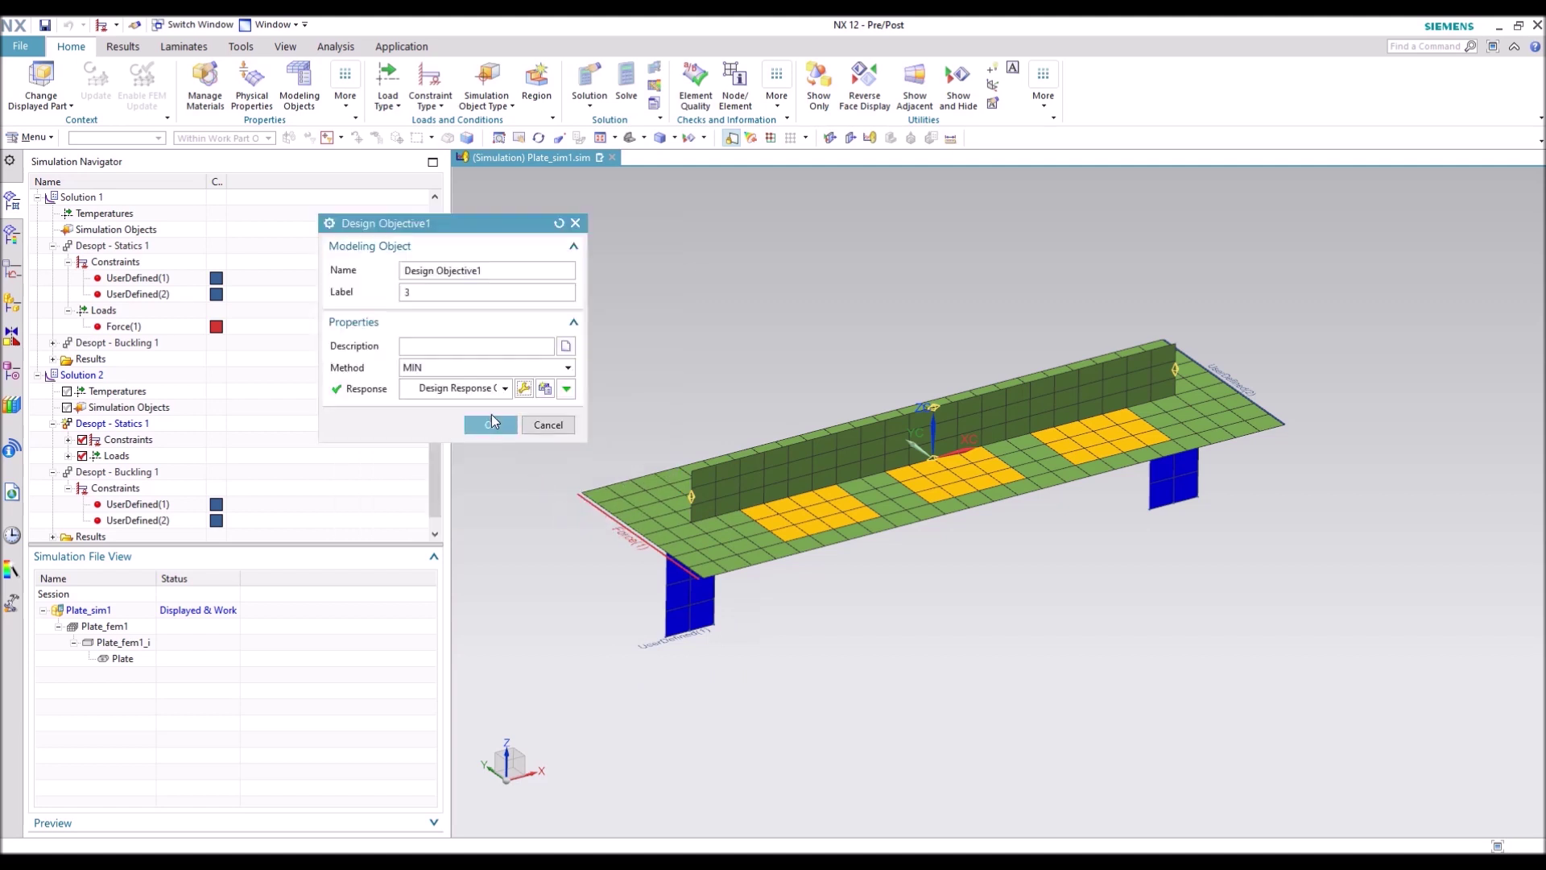
click(491, 426)
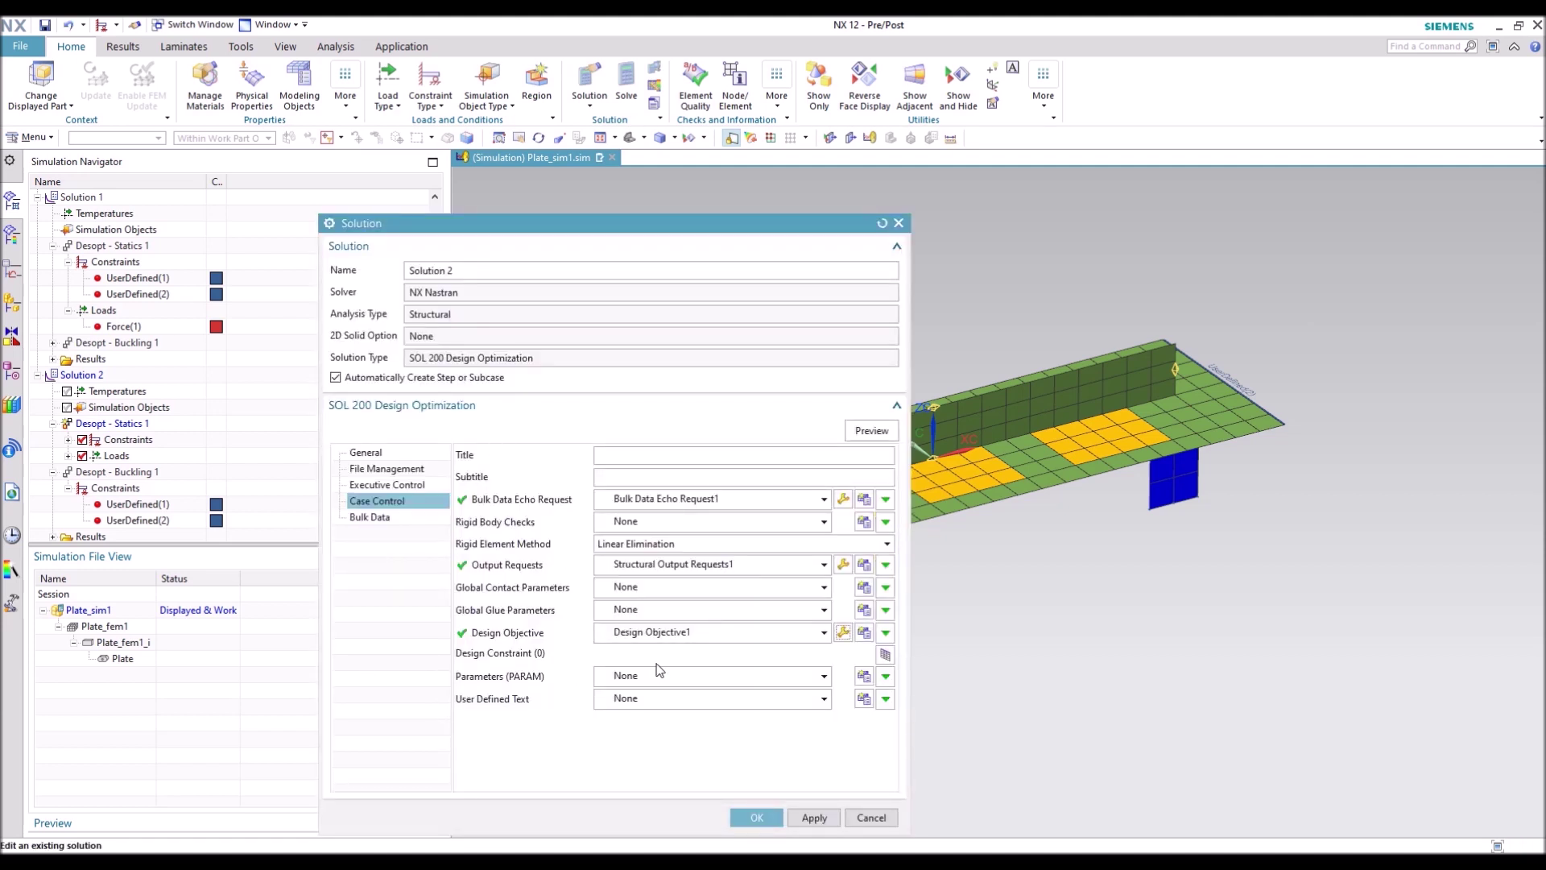
Step: Leave Solution 2's design constraints empty
click(885, 654)
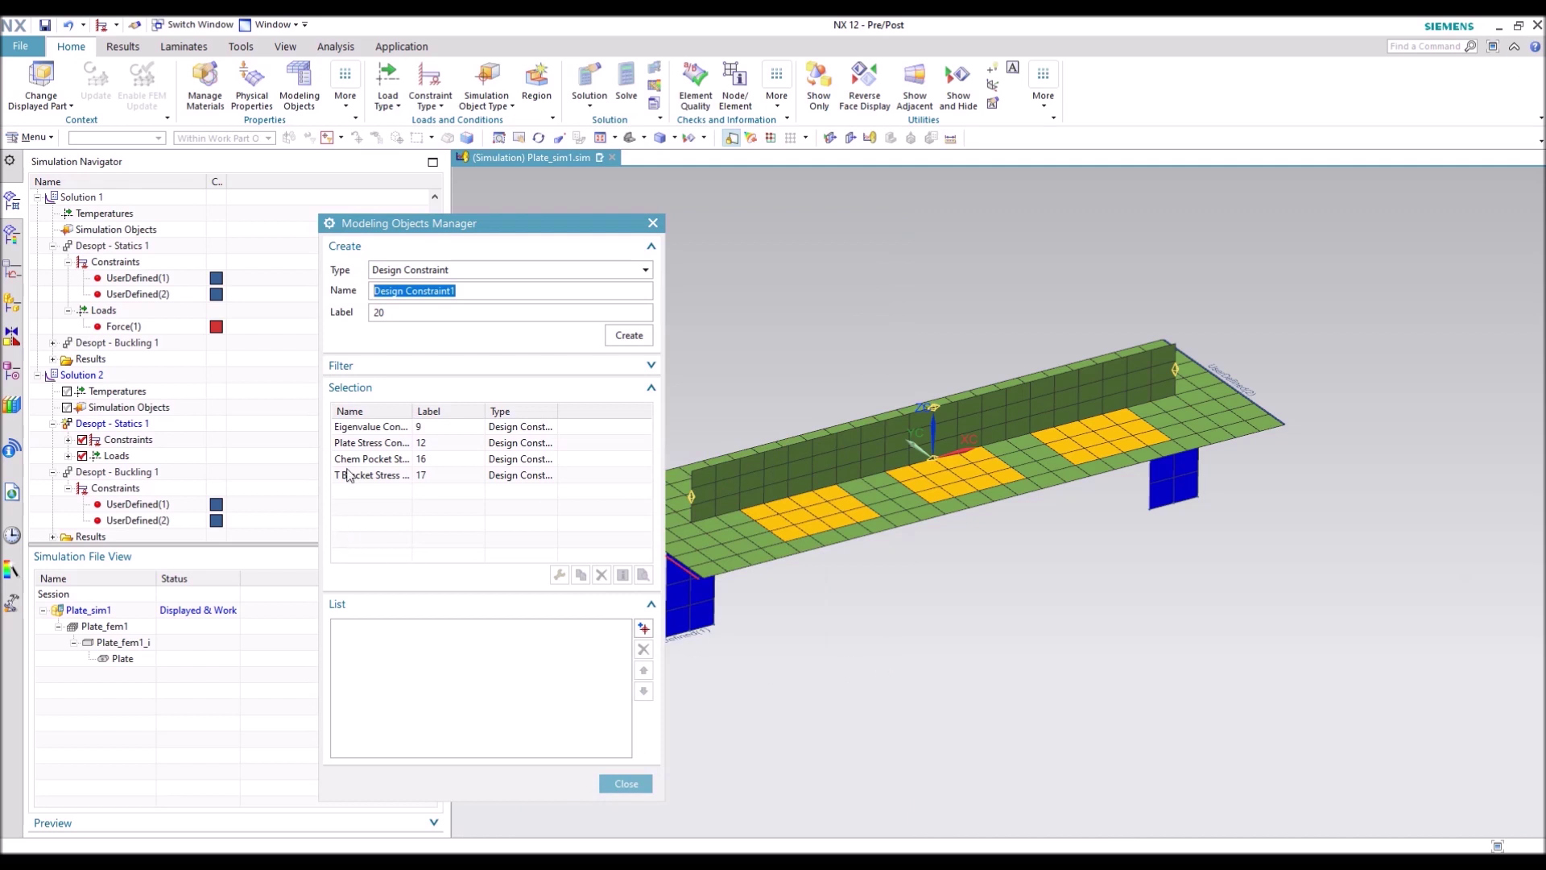
click(626, 783)
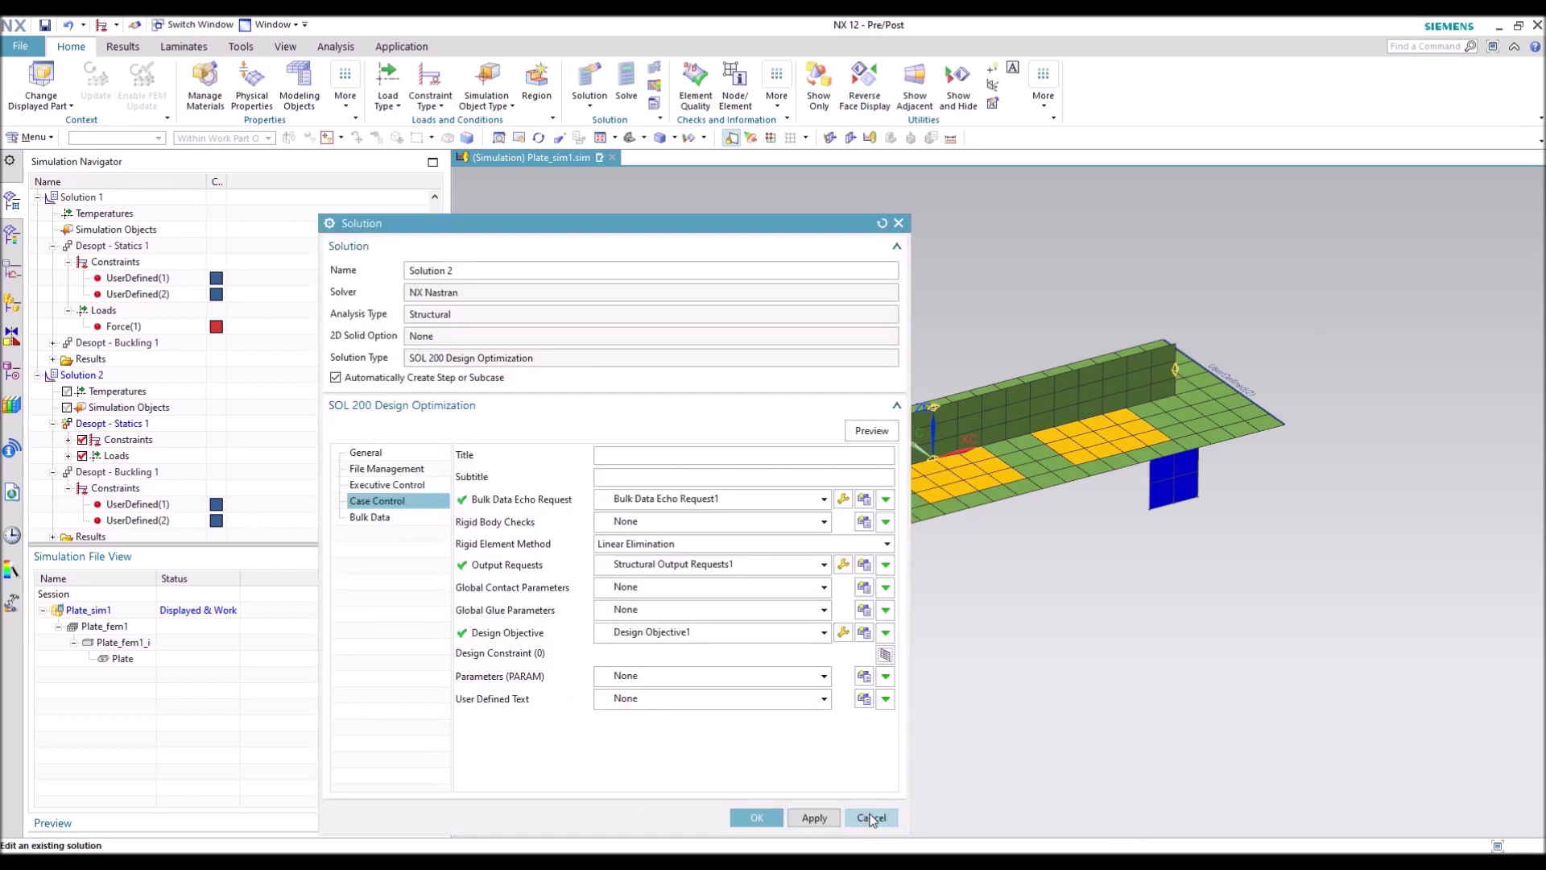
click(375, 517)
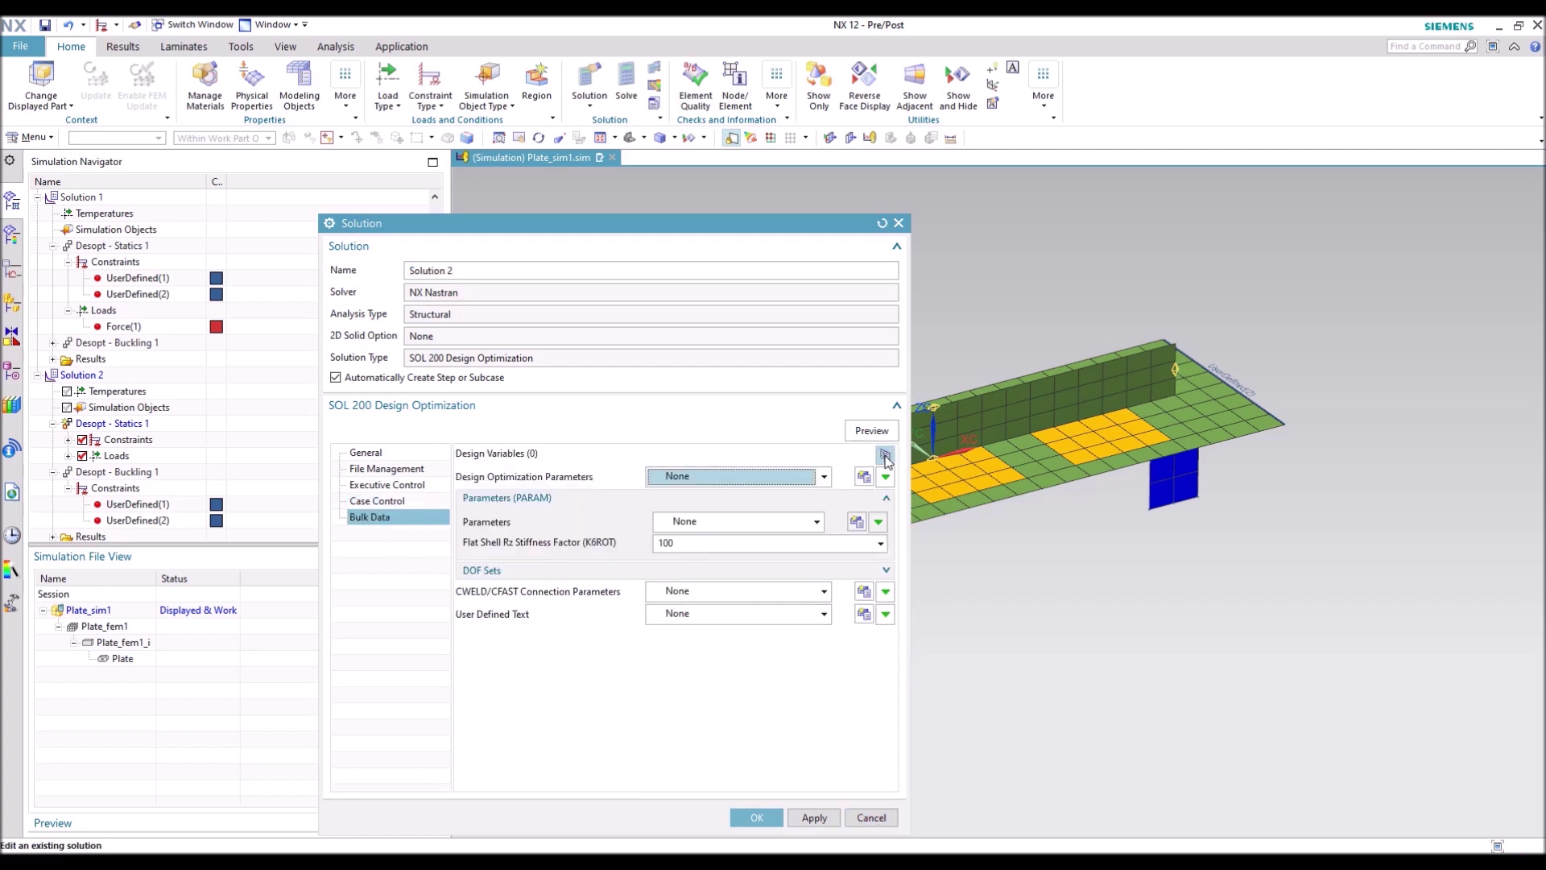
Step: Review the Plate Thickness design variable, keeping its relation as User Defined
click(885, 456)
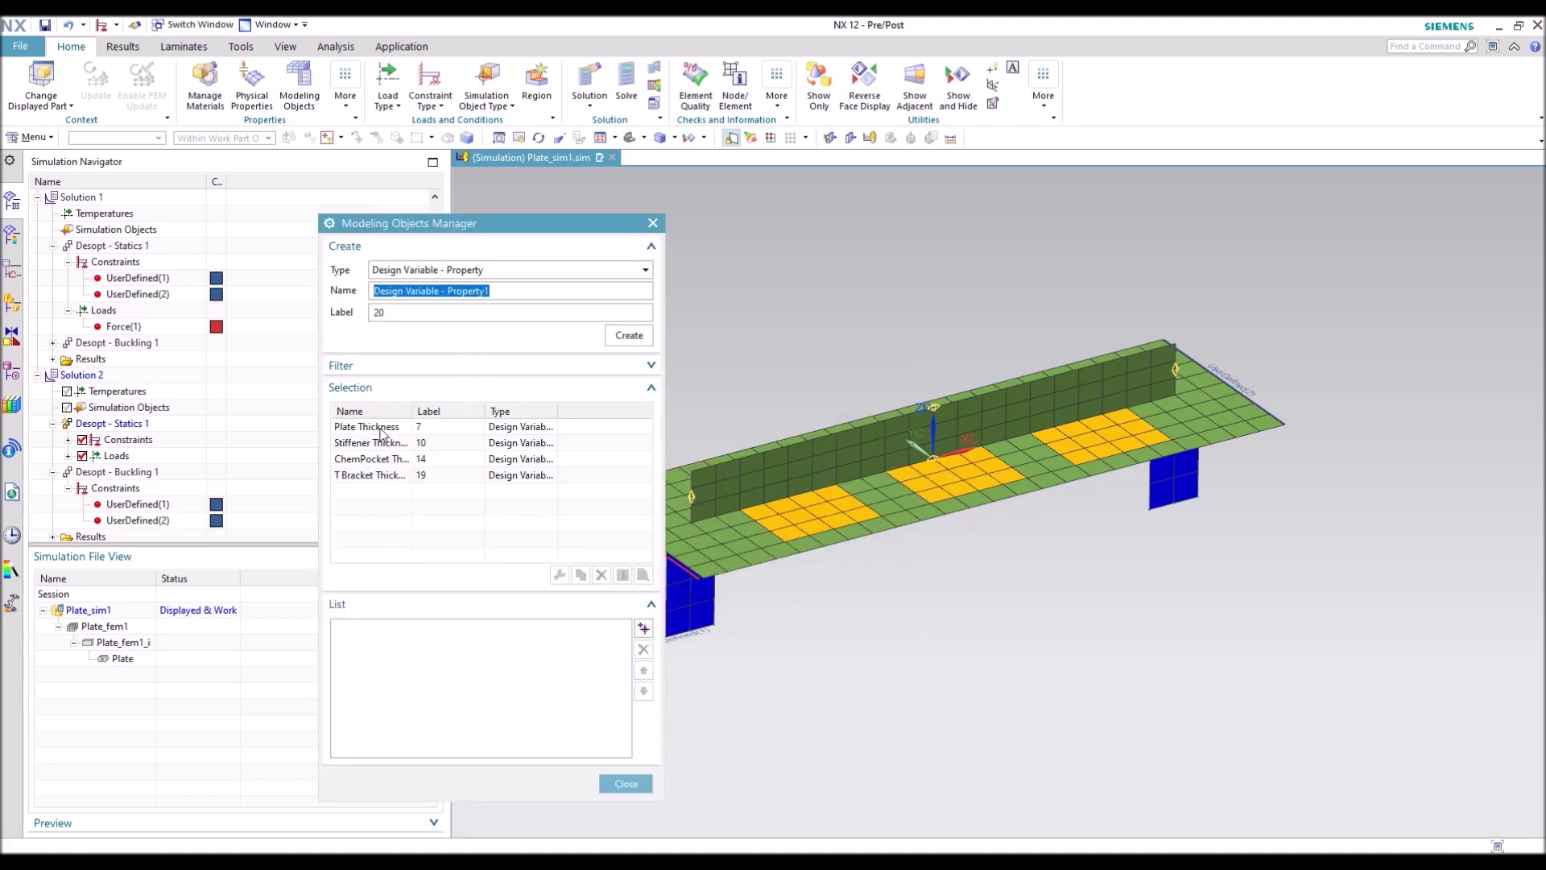
click(384, 428)
double_click(383, 429)
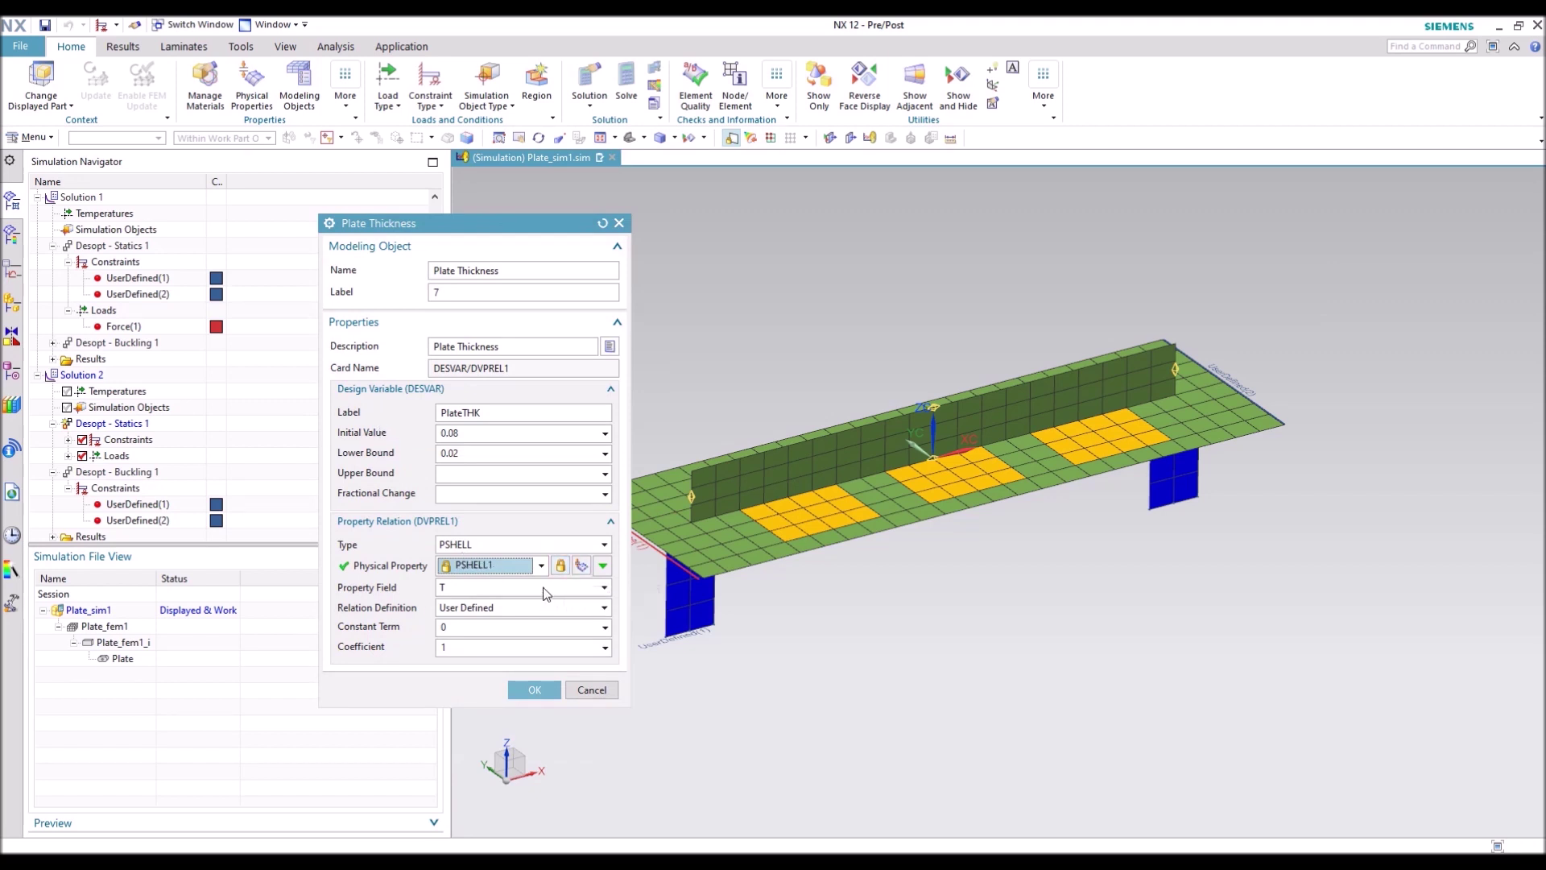
click(511, 611)
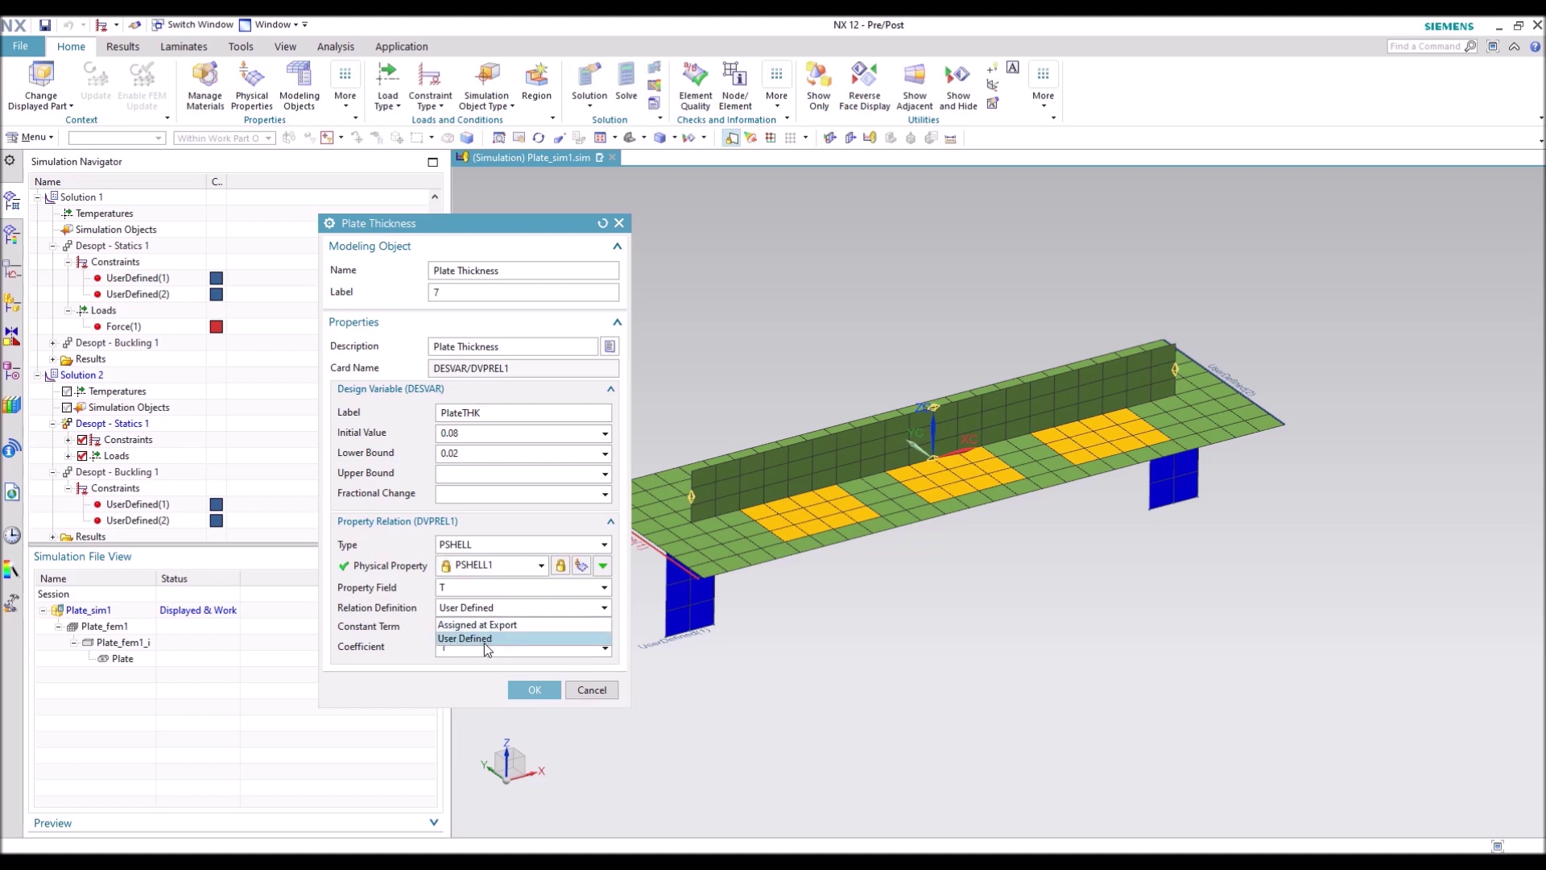
click(481, 639)
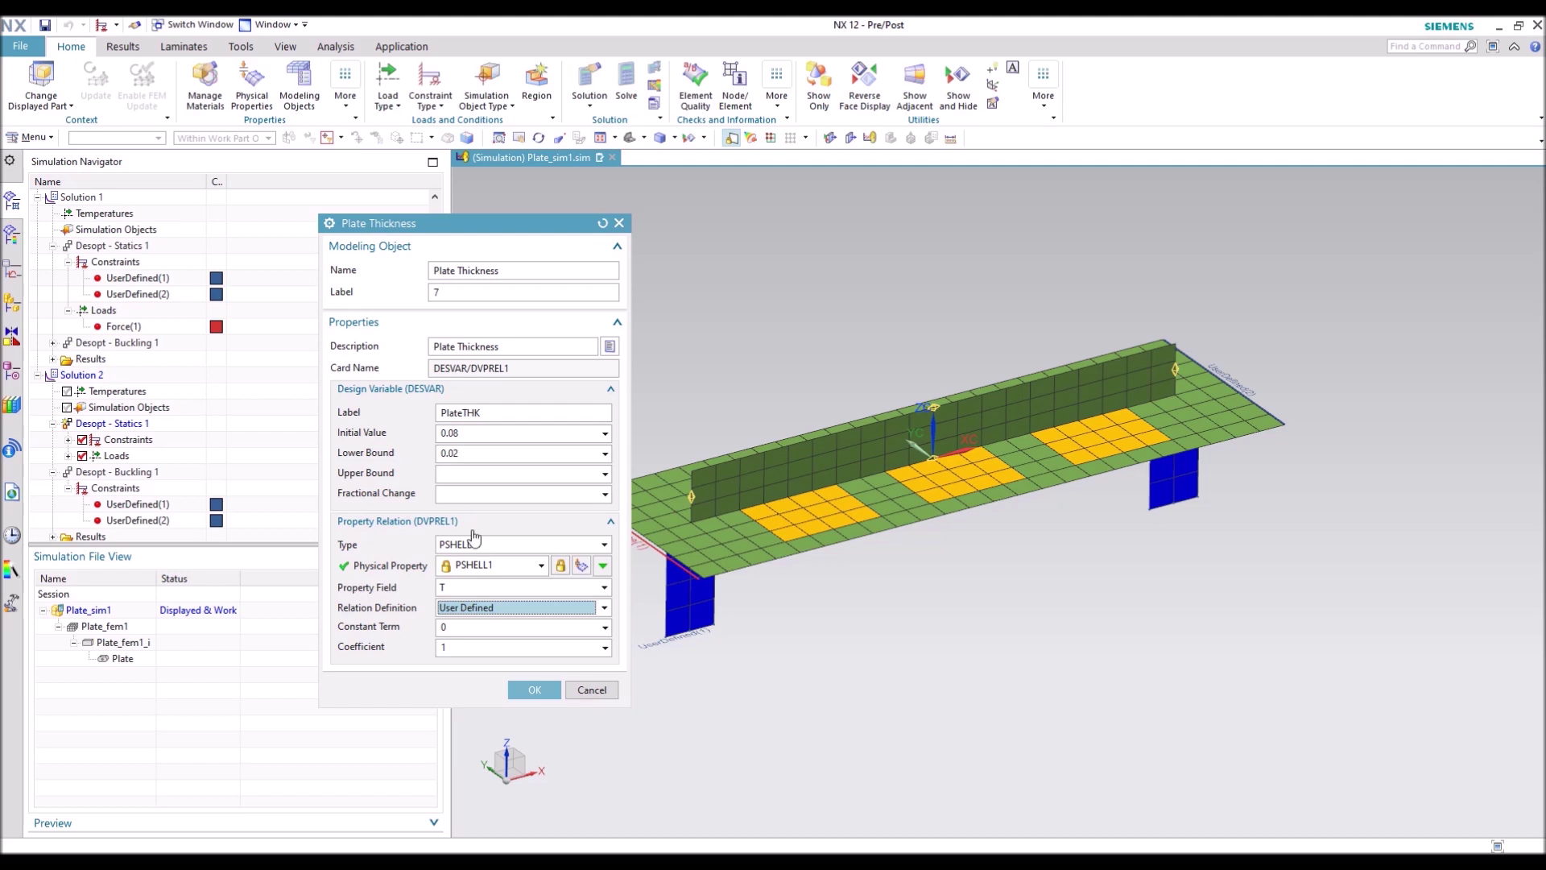
click(534, 689)
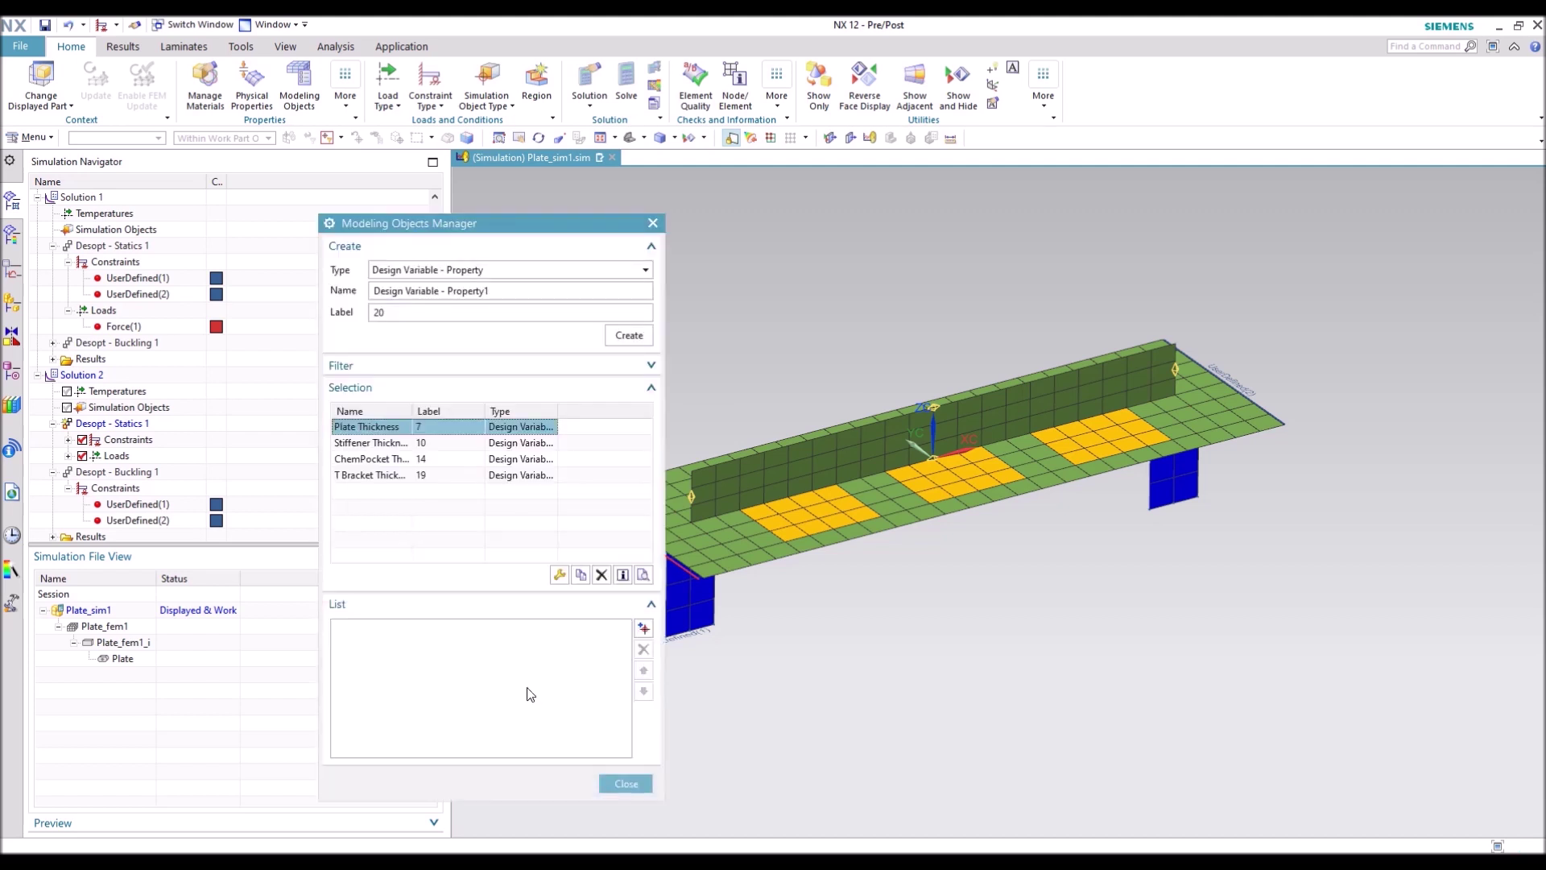
Step: Add Plate, Stiffener, ChemPocket and T Bracket Thickness variables and accept Solution 2's settings
click(389, 445)
click(390, 460)
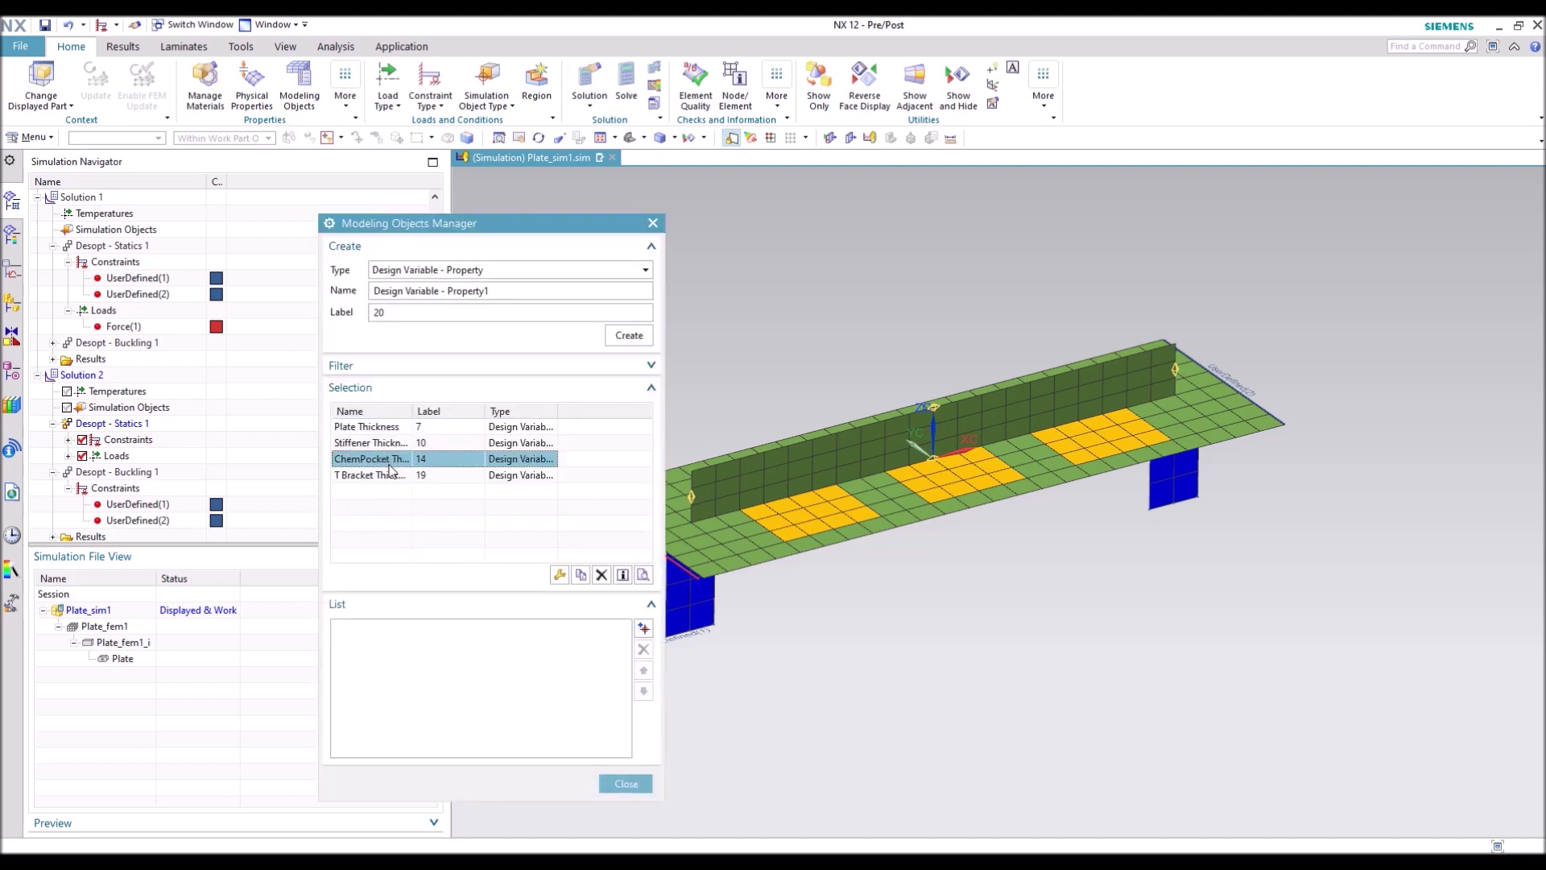
click(389, 476)
click(395, 427)
shift+click(394, 475)
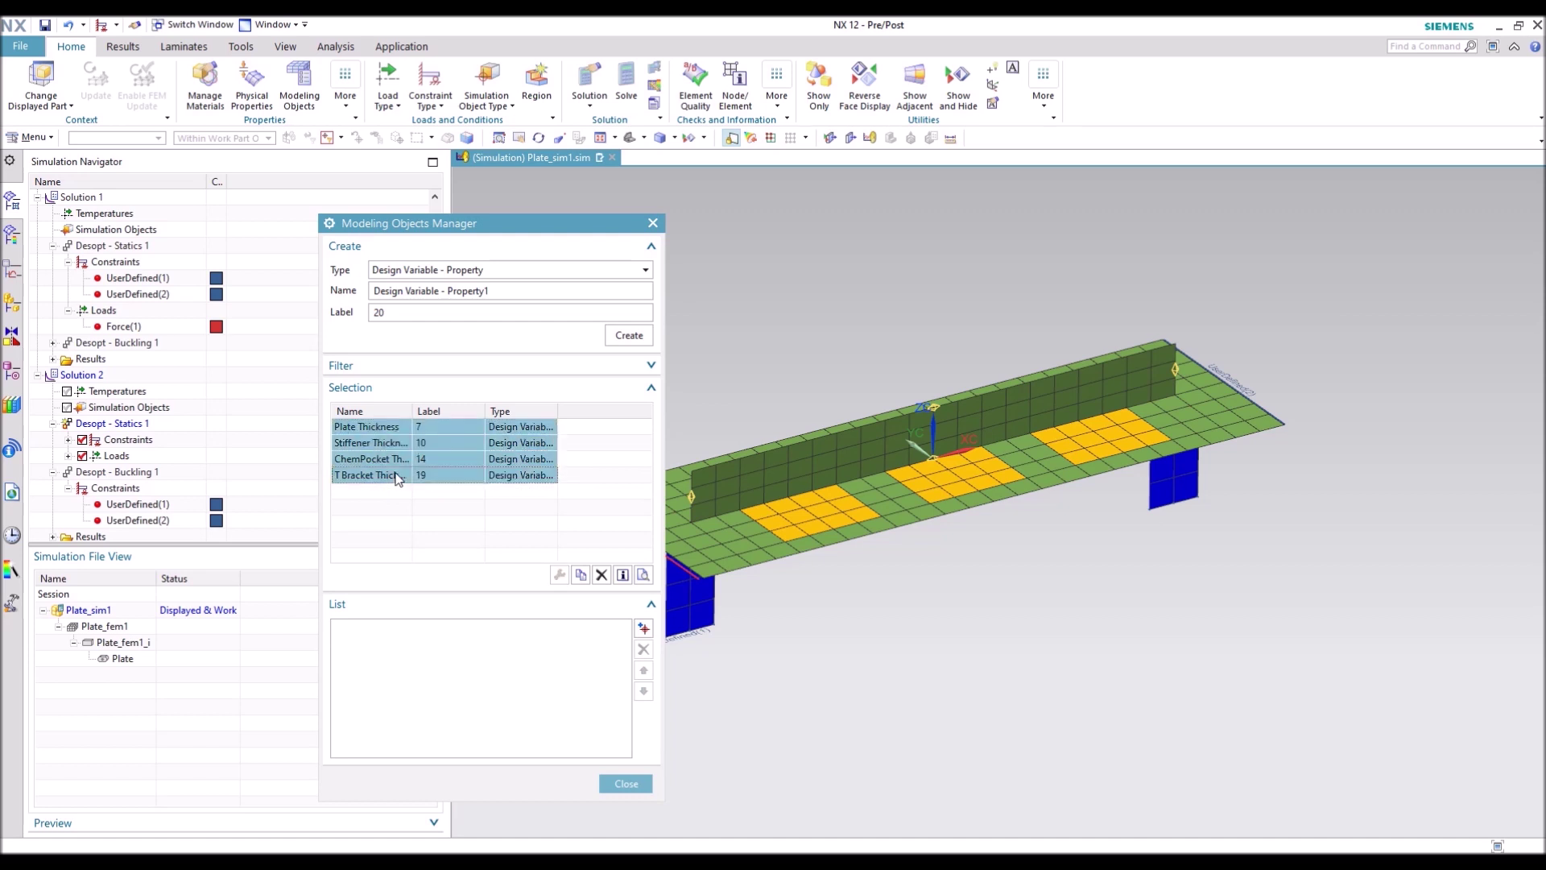
click(644, 628)
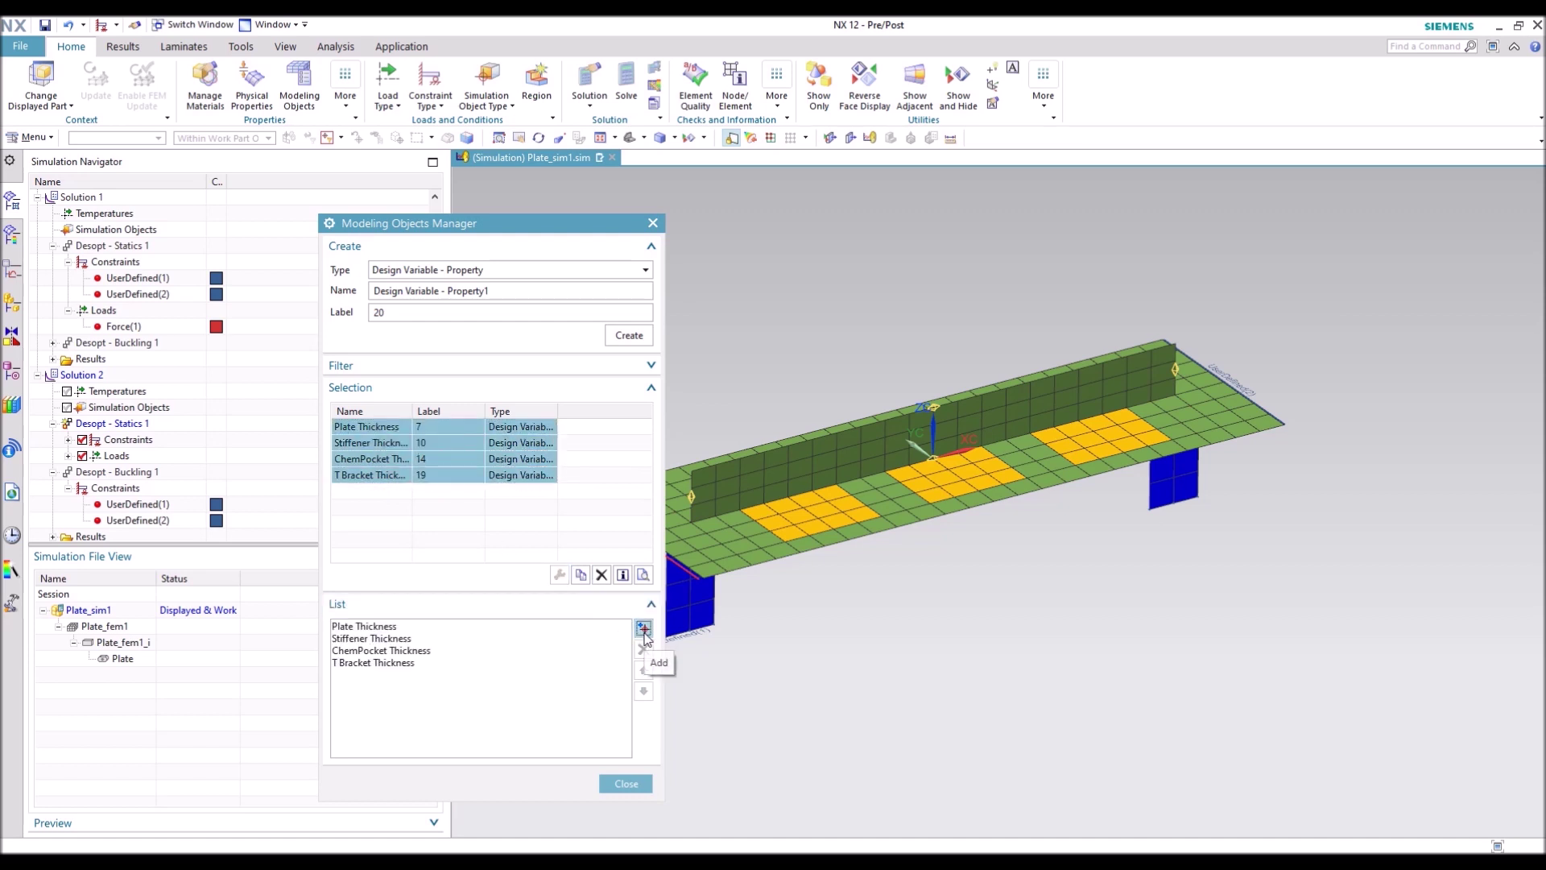
click(446, 505)
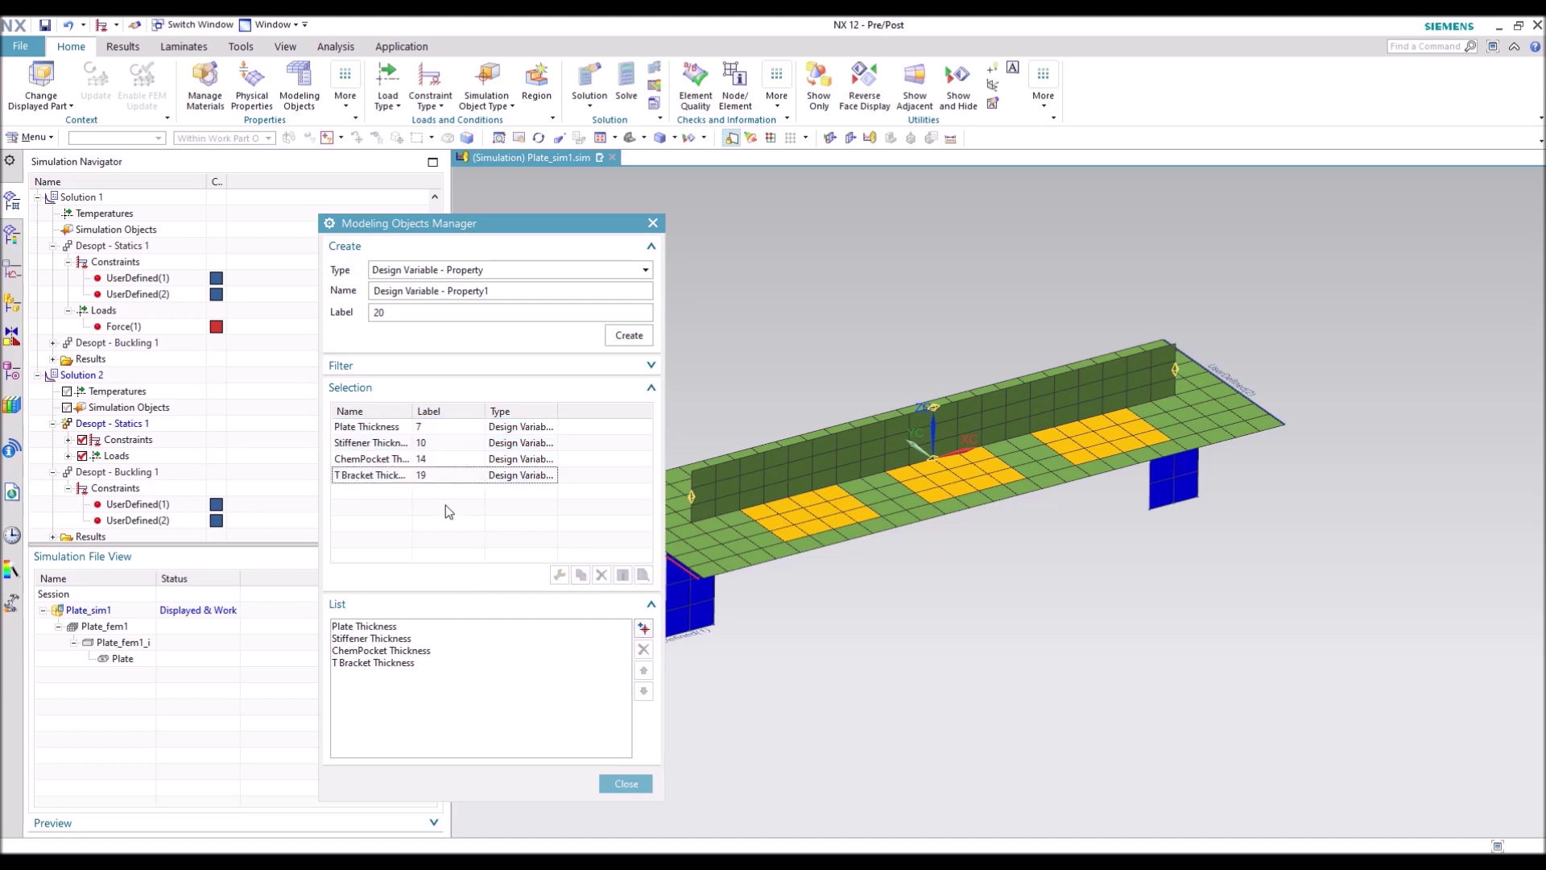
click(627, 785)
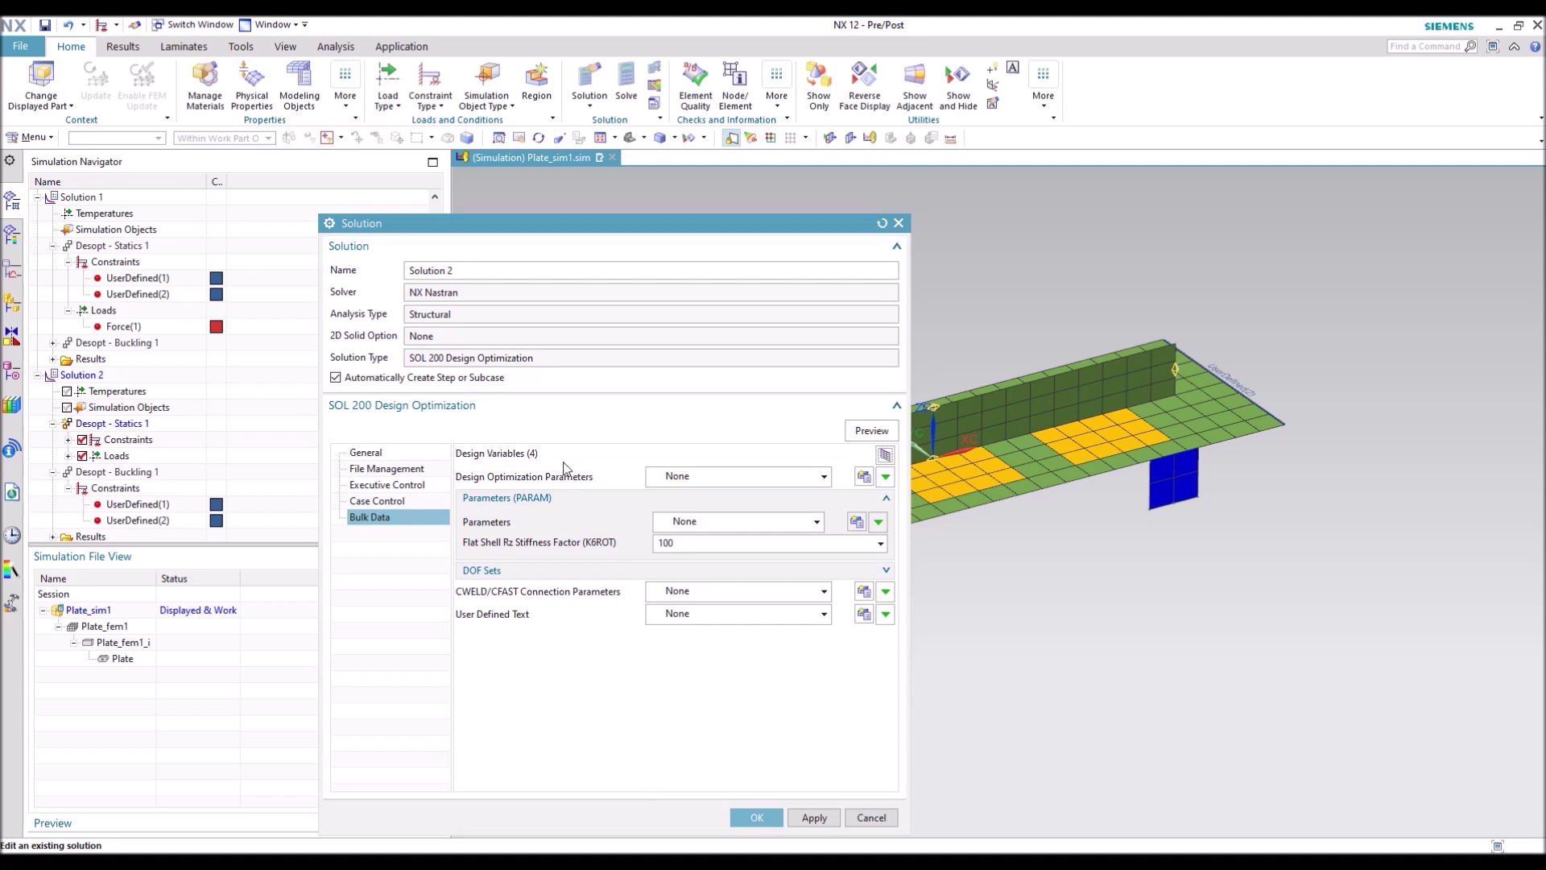
click(755, 818)
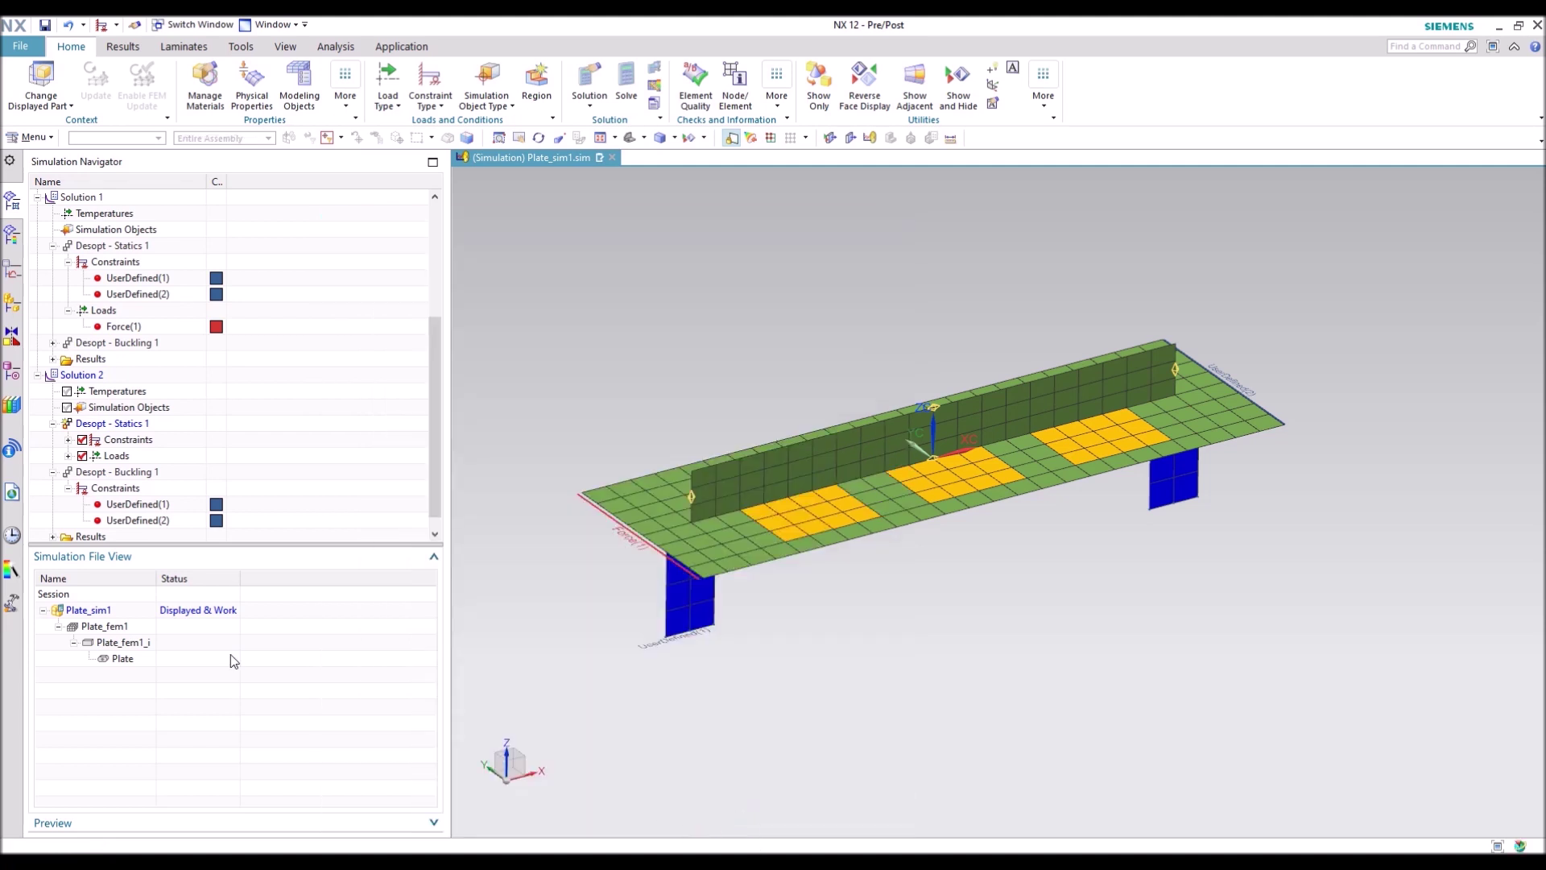
Step: Add the Plate, Chem Pocket and T Bracket Stress Constraints to Desopt - Statics 1
right_click(117, 426)
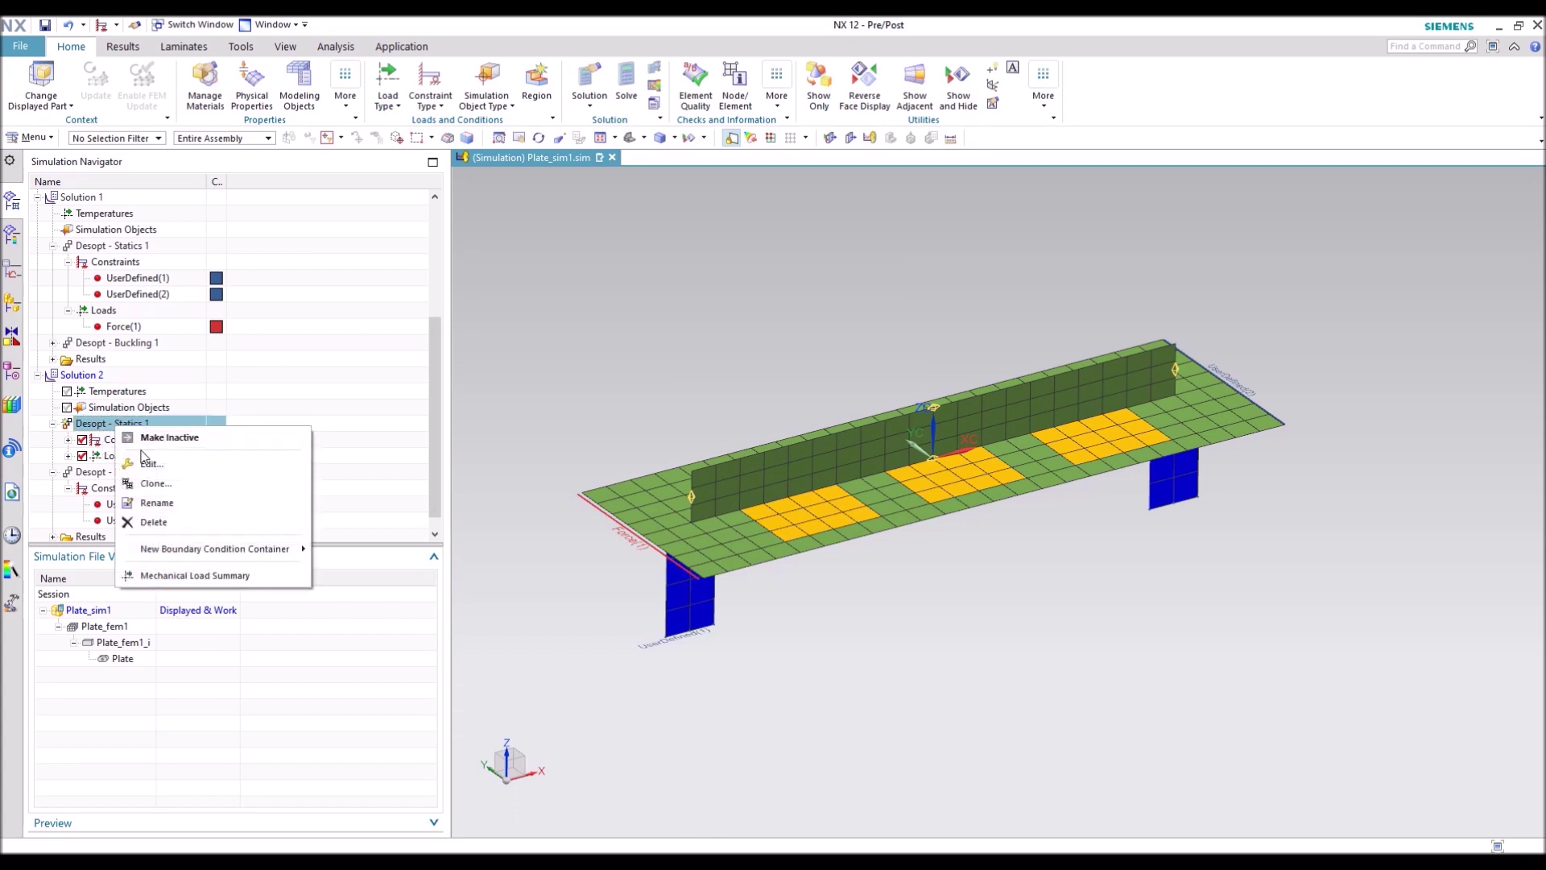
click(148, 465)
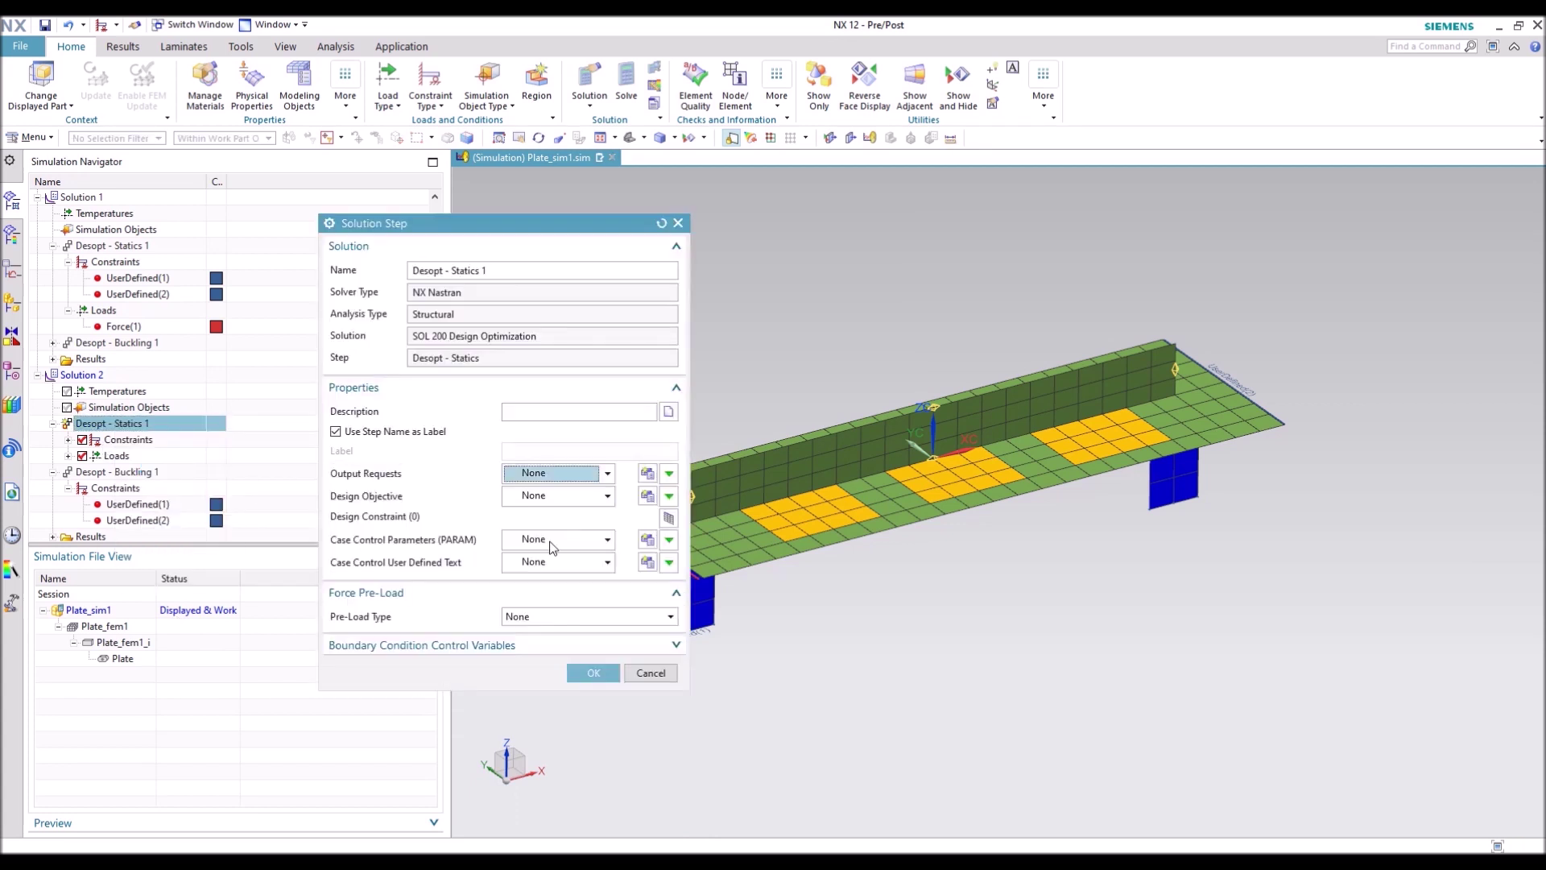
click(669, 517)
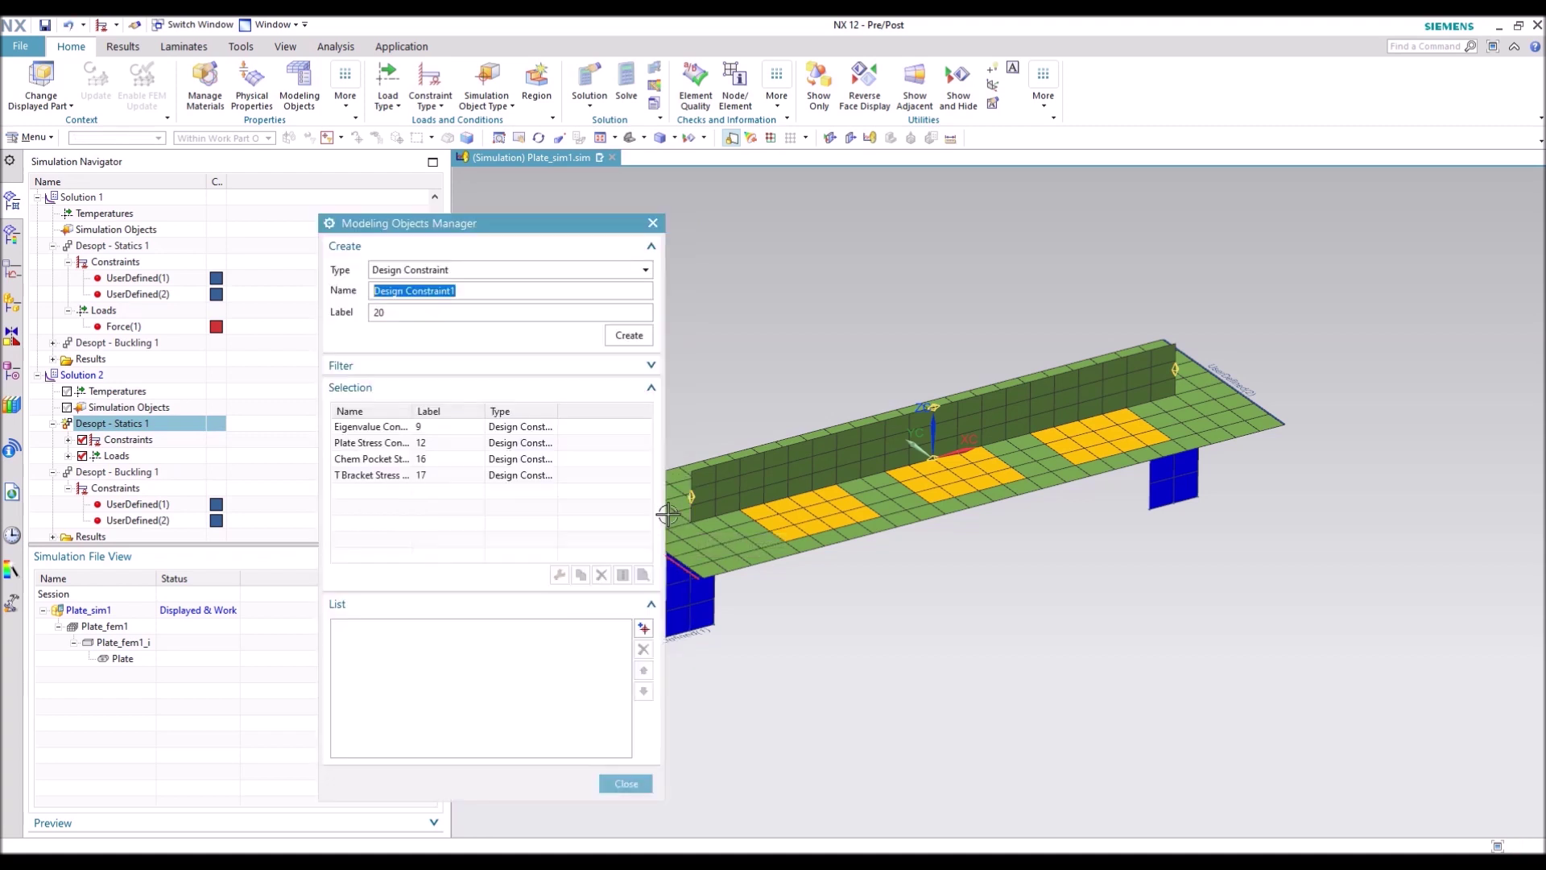
click(391, 444)
shift+click(392, 475)
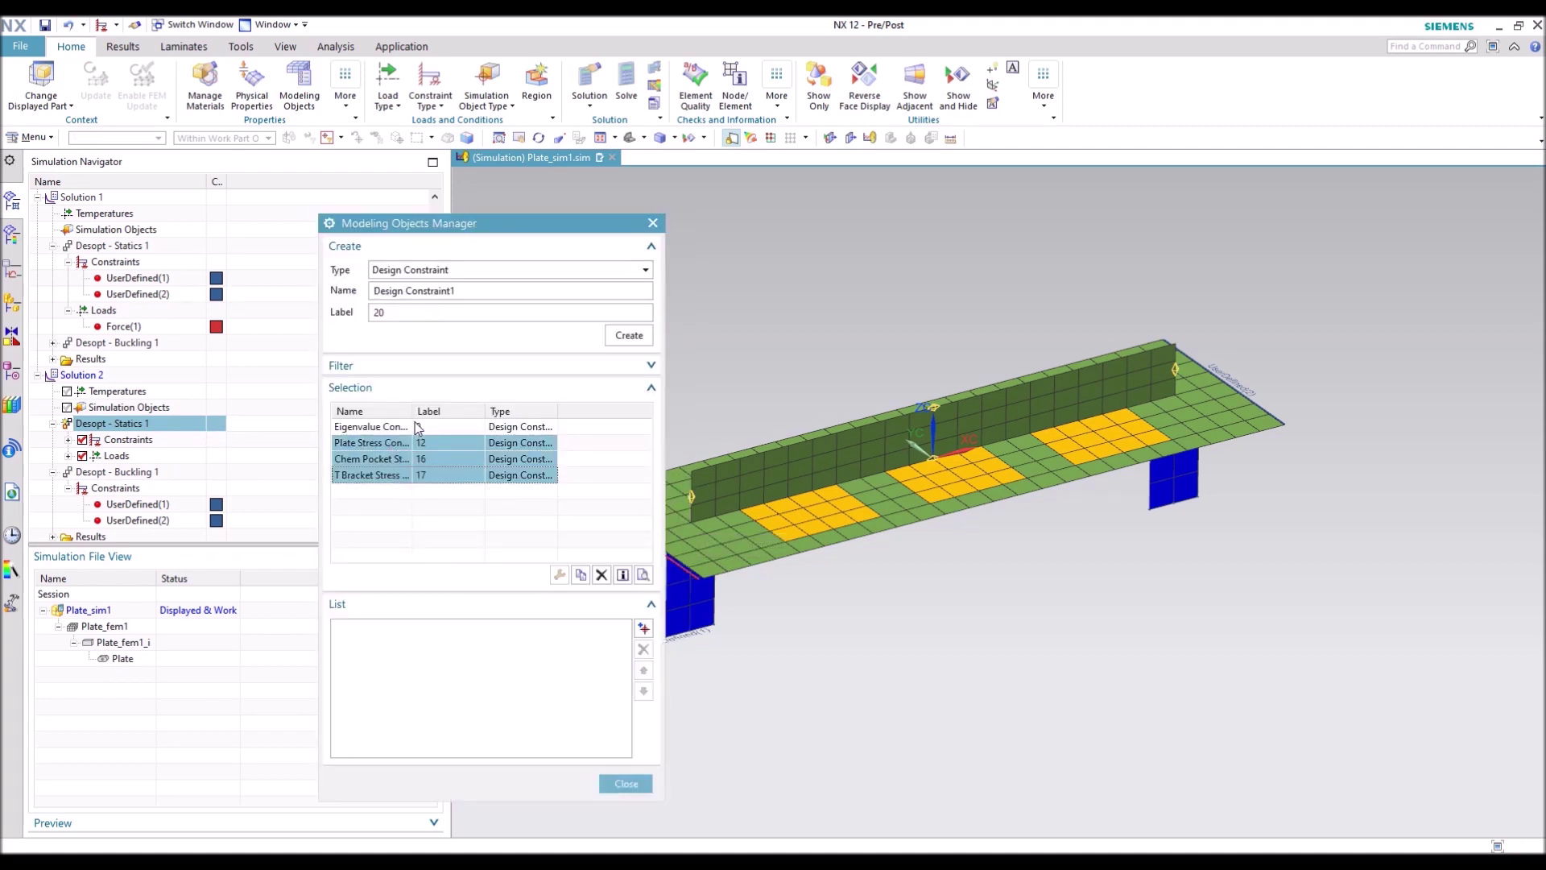
drag(414, 422, 488, 422)
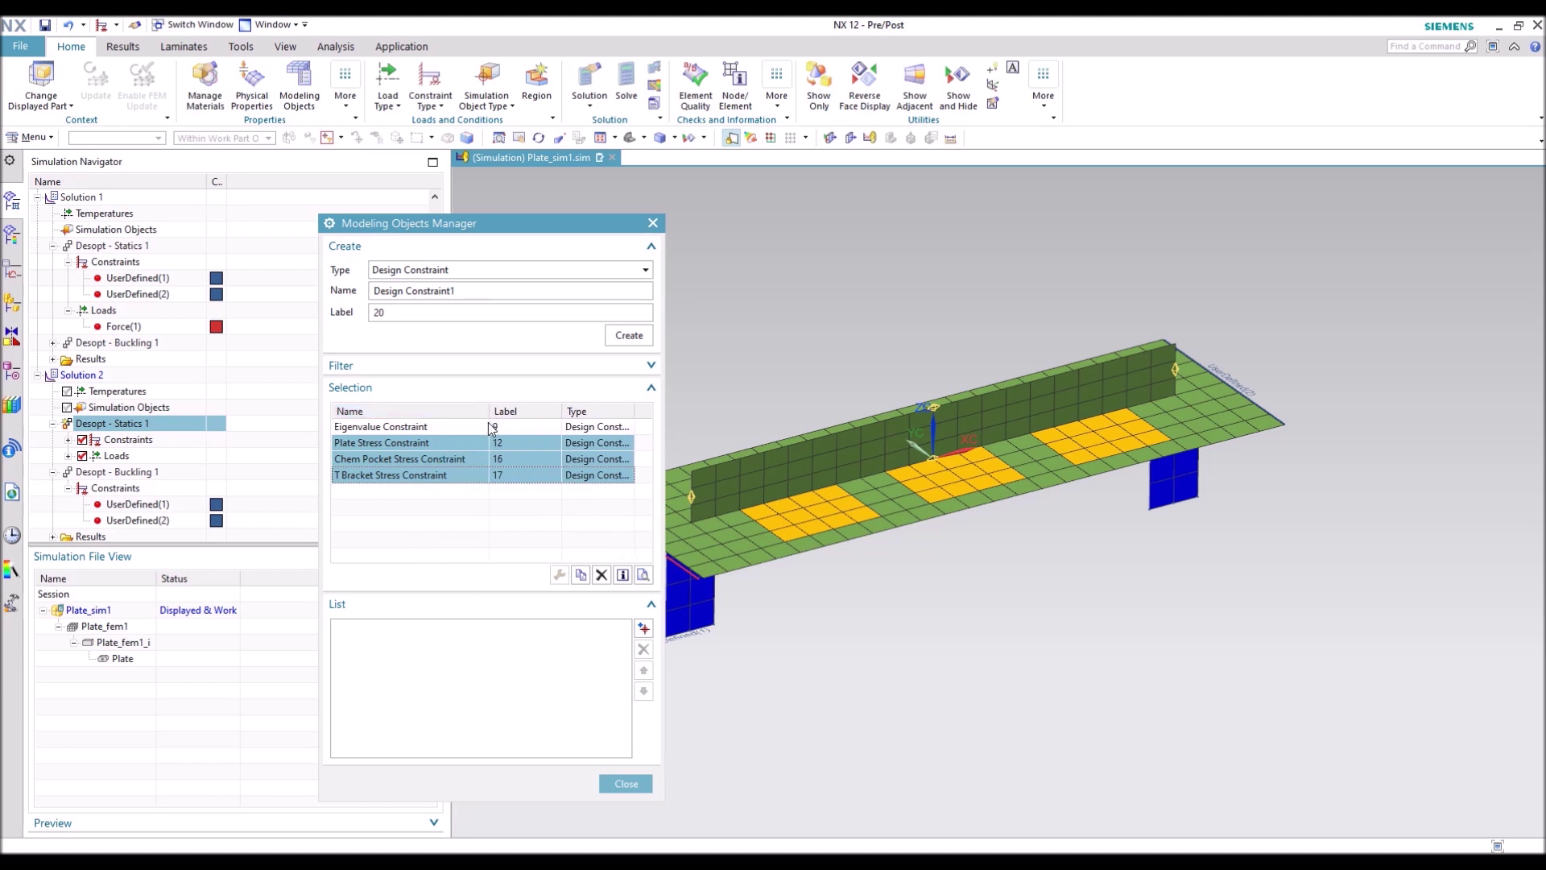
click(644, 628)
click(359, 532)
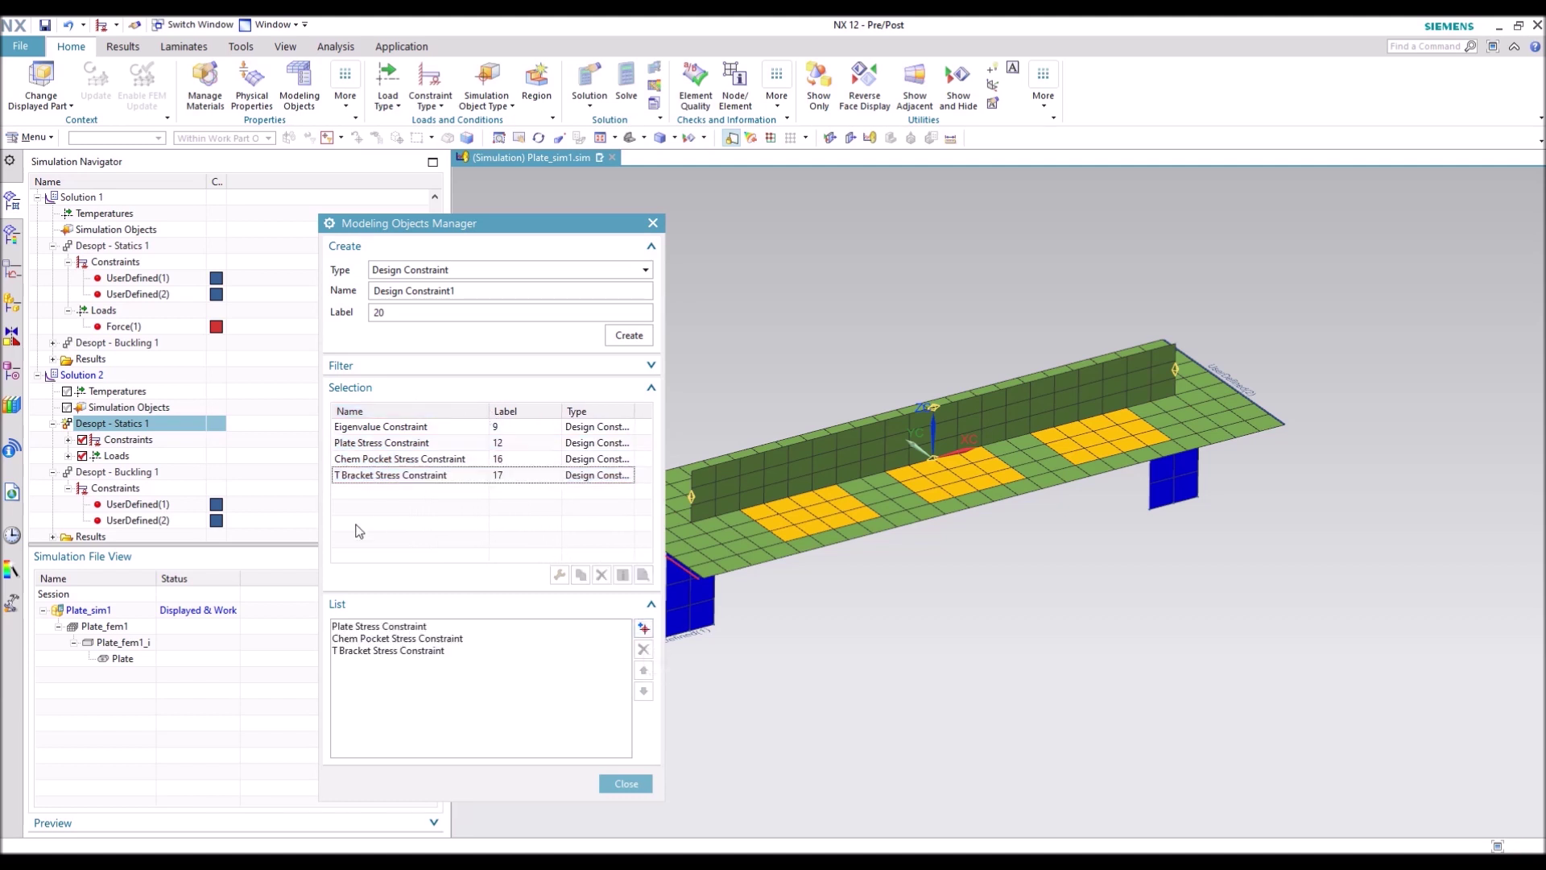
Step: Confirm the Plate Stress Constraint's Stress (STRESS) limit response and accept the statics step
double_click(397, 449)
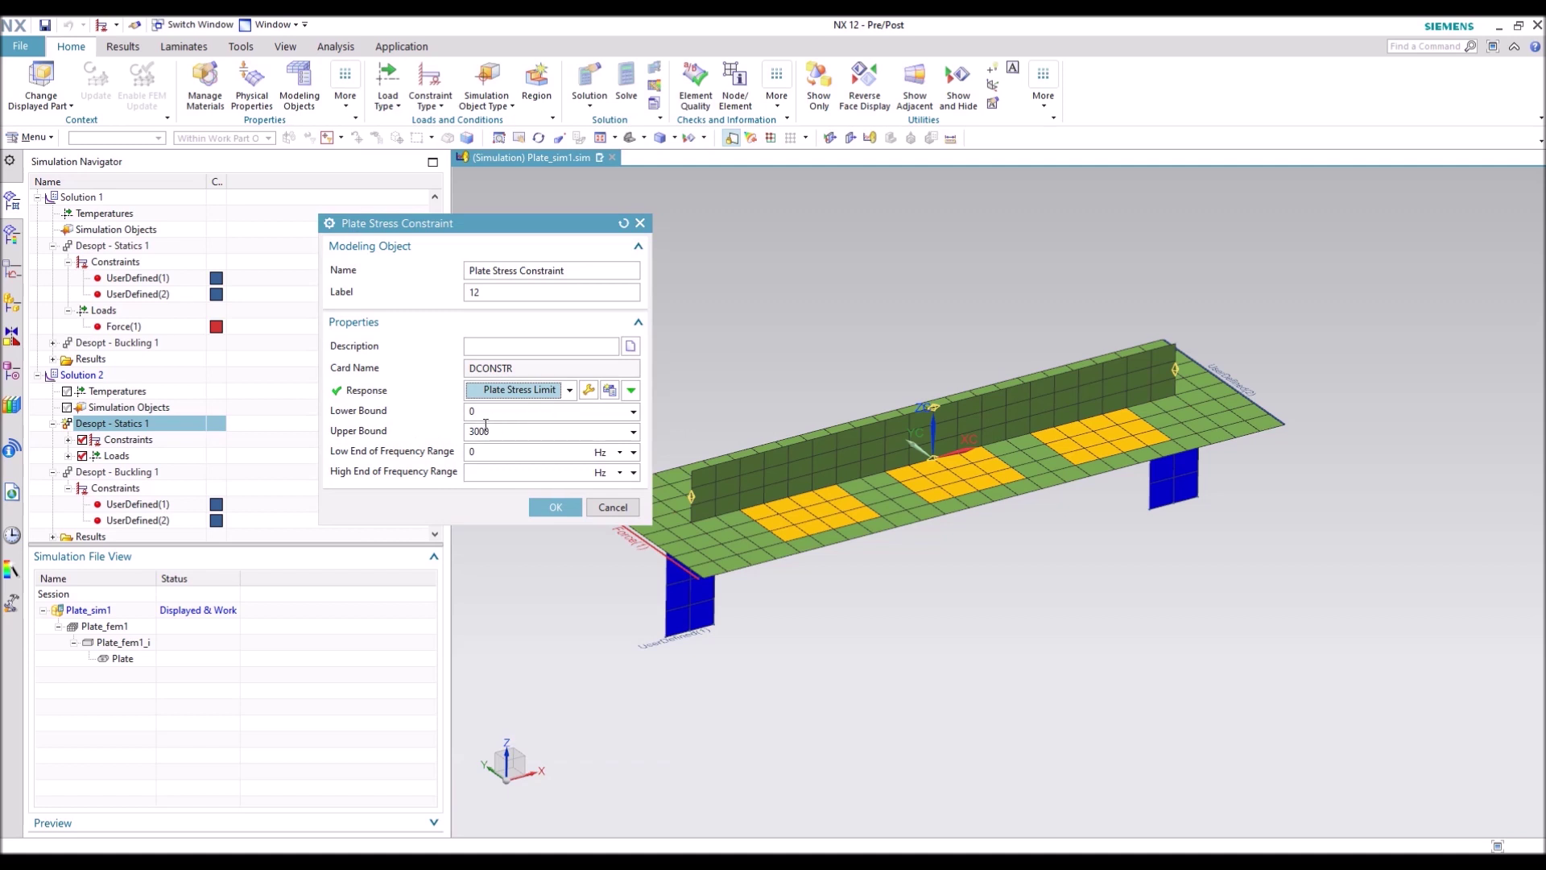
click(590, 390)
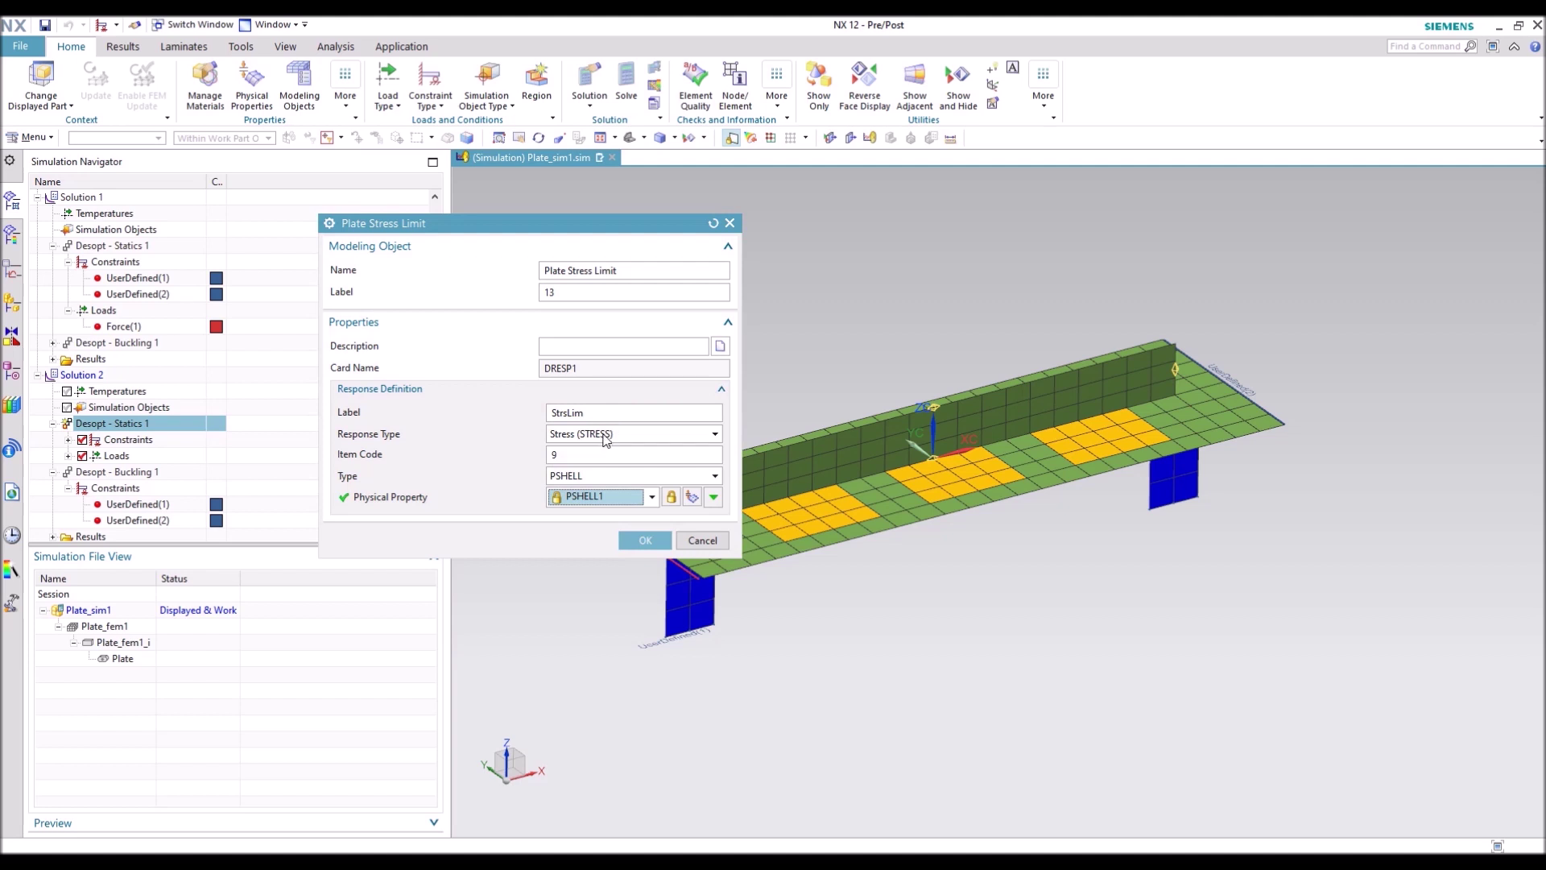
click(610, 439)
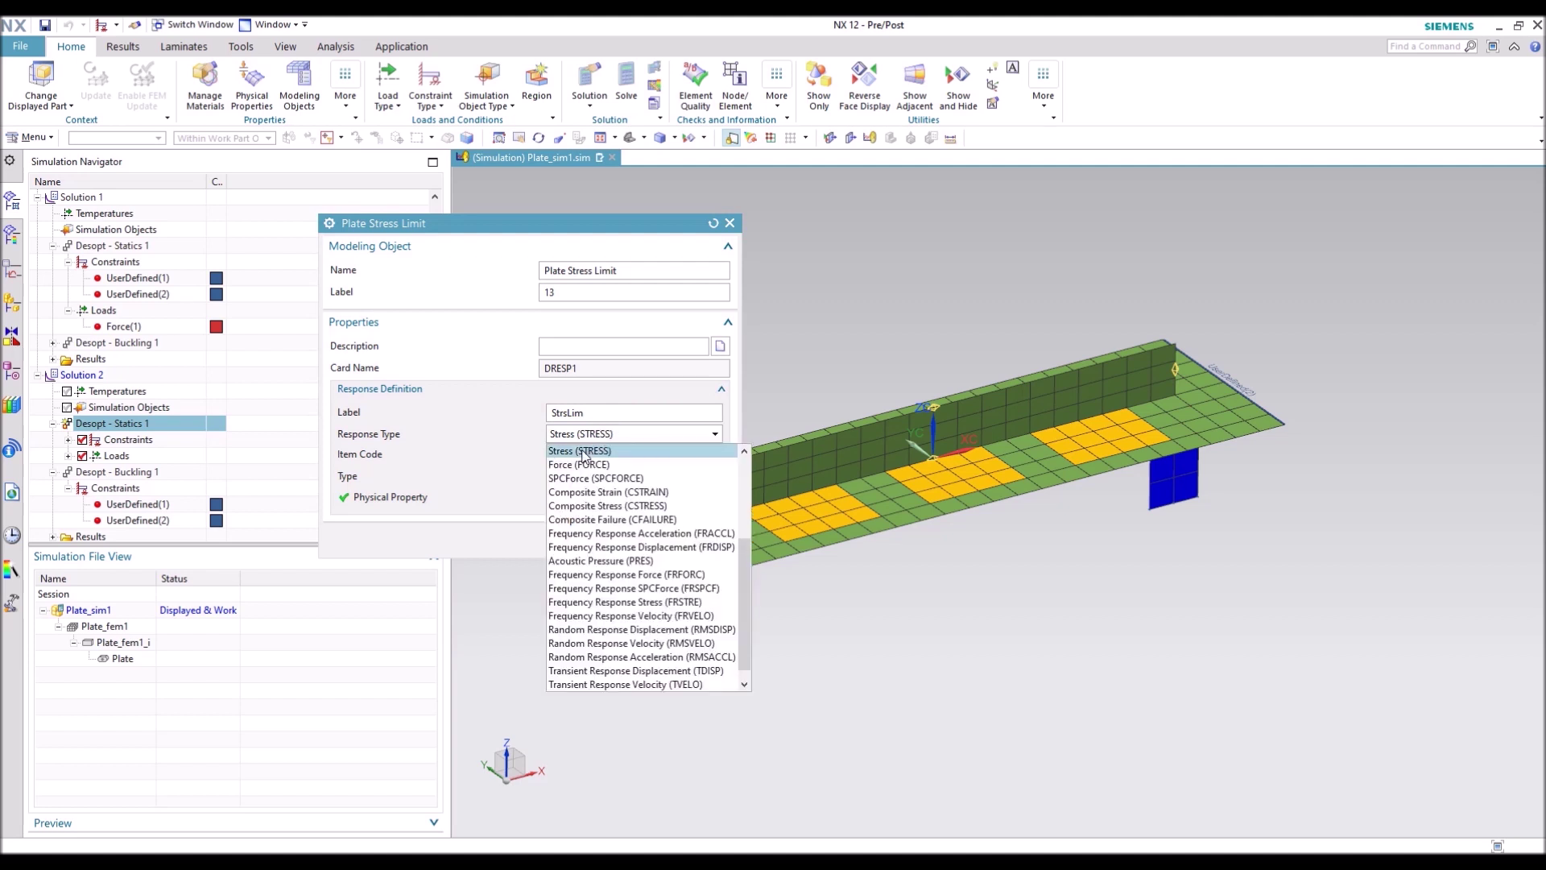
click(581, 451)
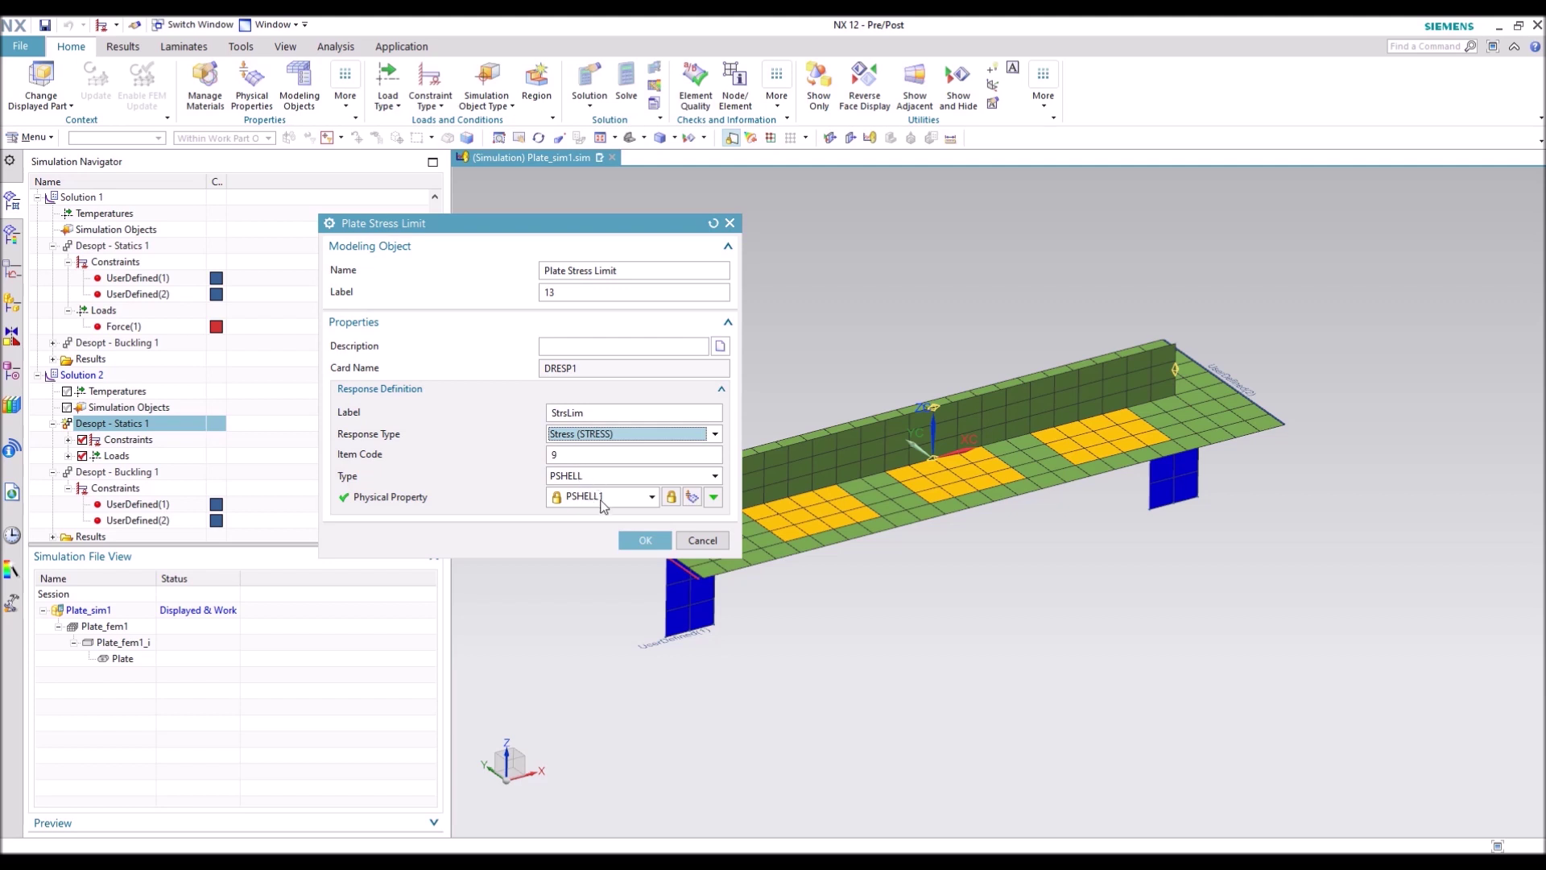
click(645, 539)
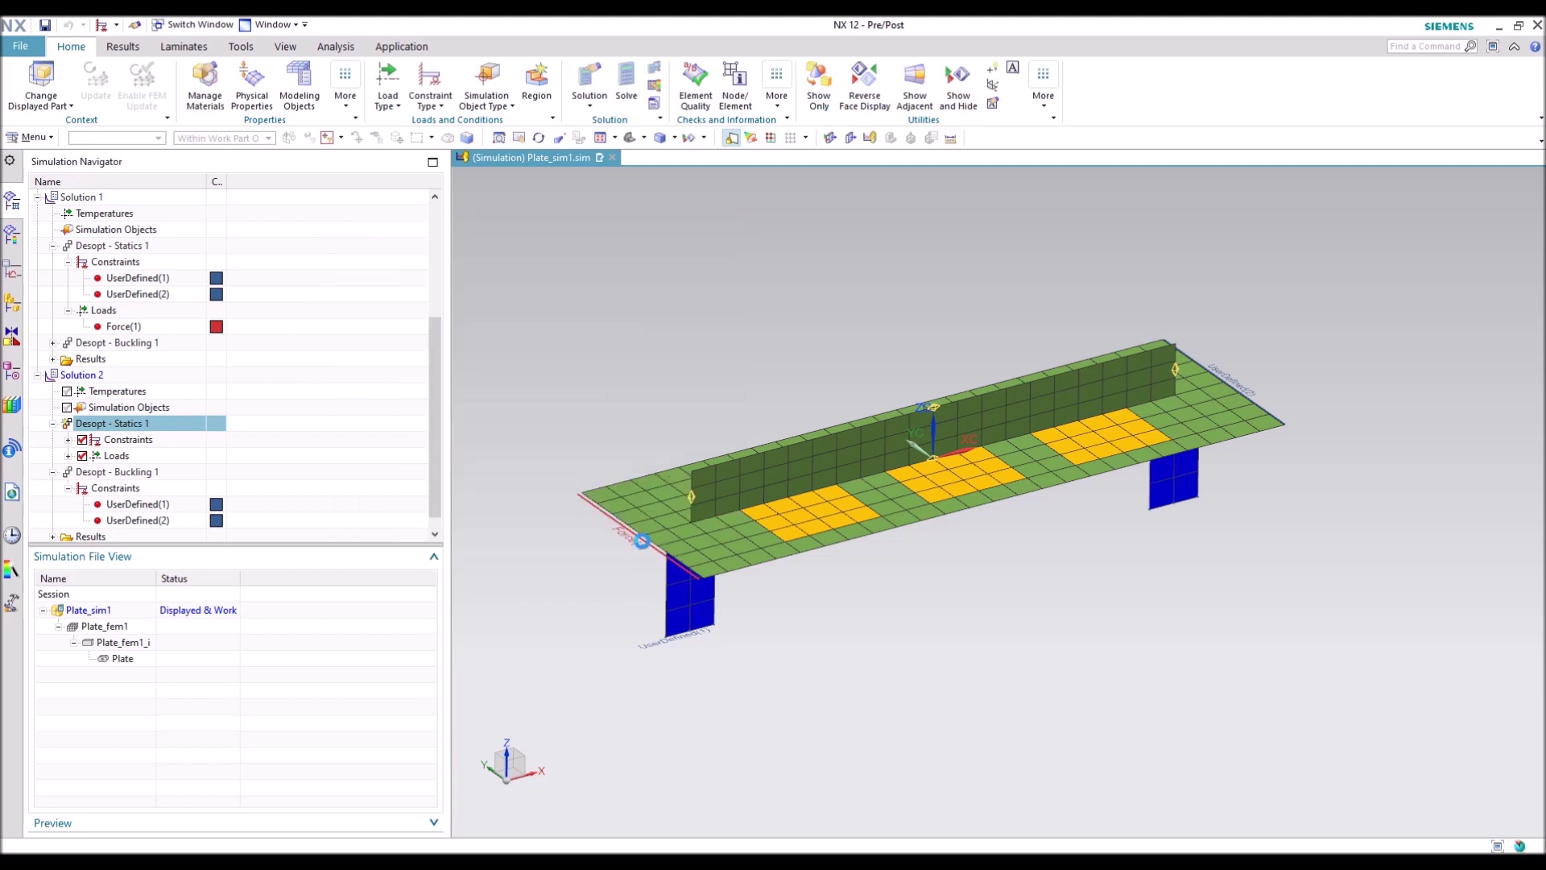
click(565, 509)
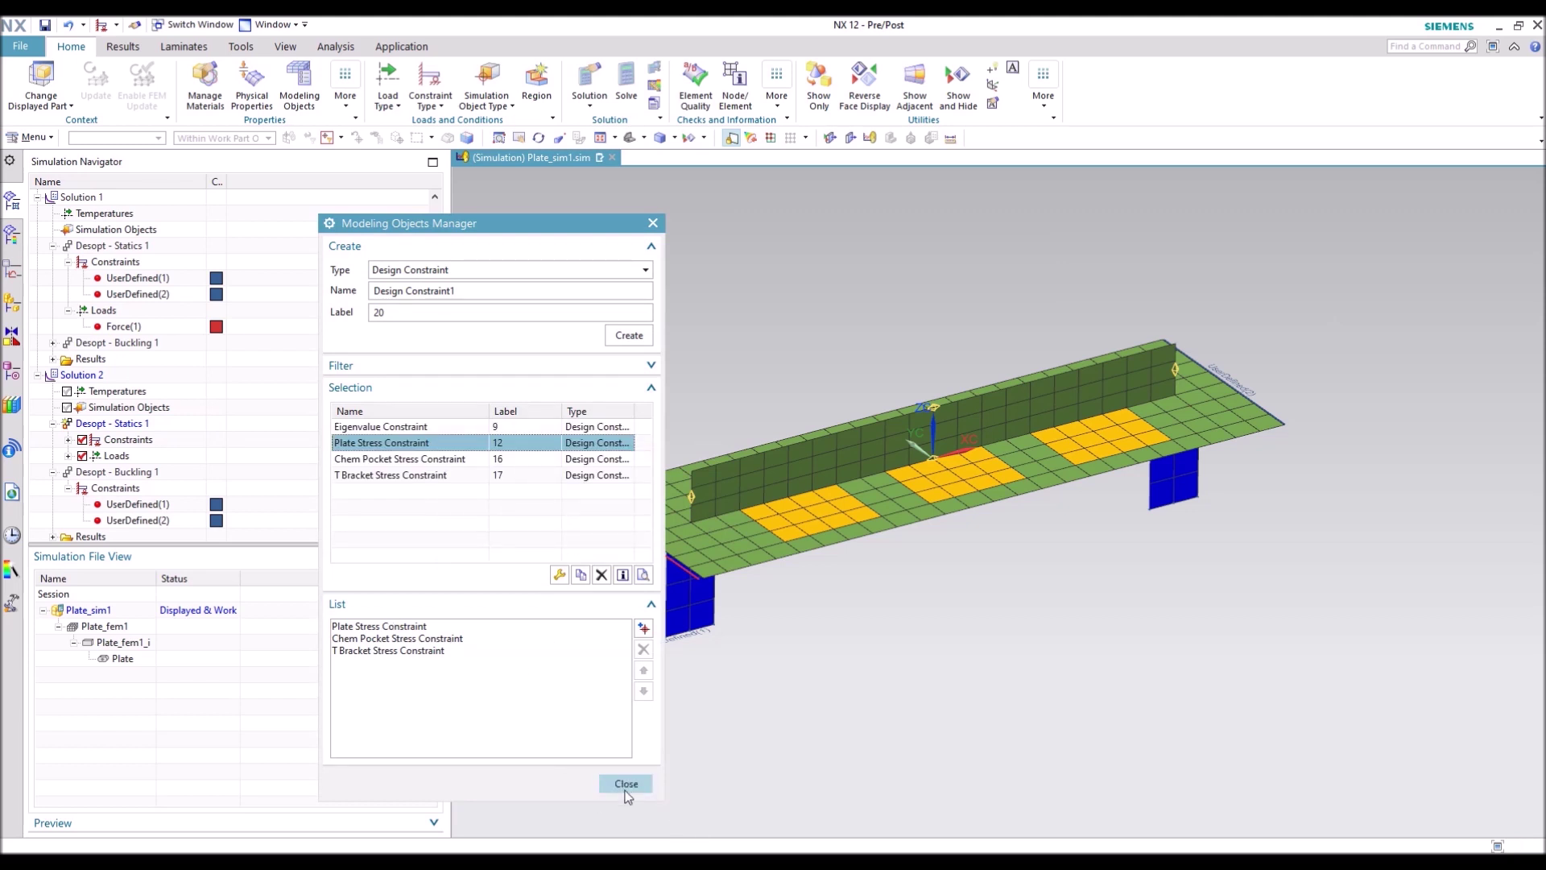
click(625, 784)
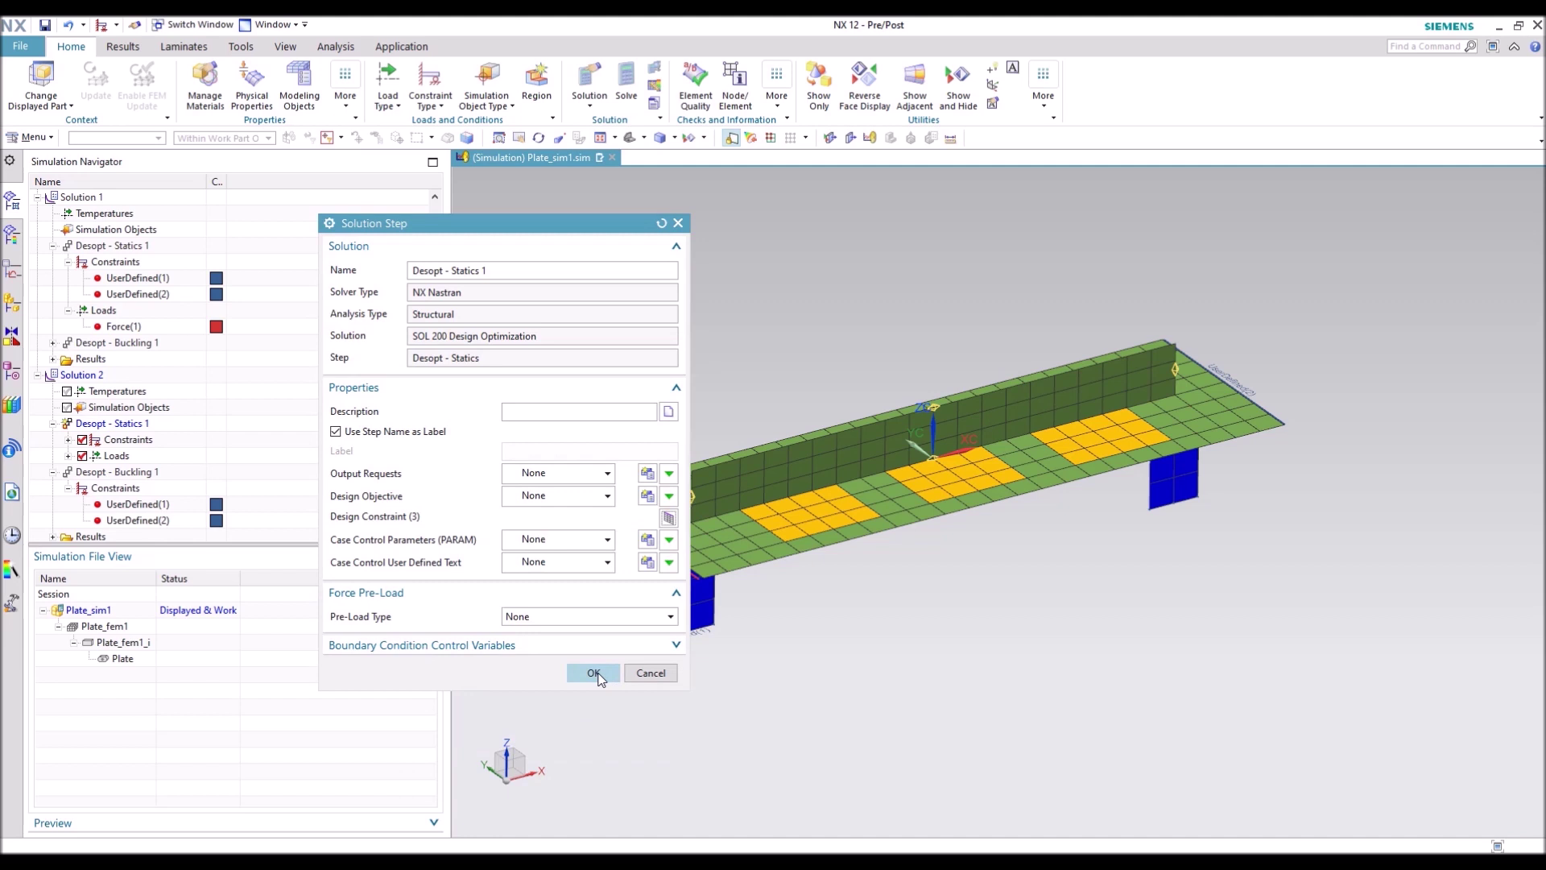
click(593, 673)
Step: Set Desopt - Buckling 1's Lanczos number of desired modes to 1
scroll(129, 473, down, 1)
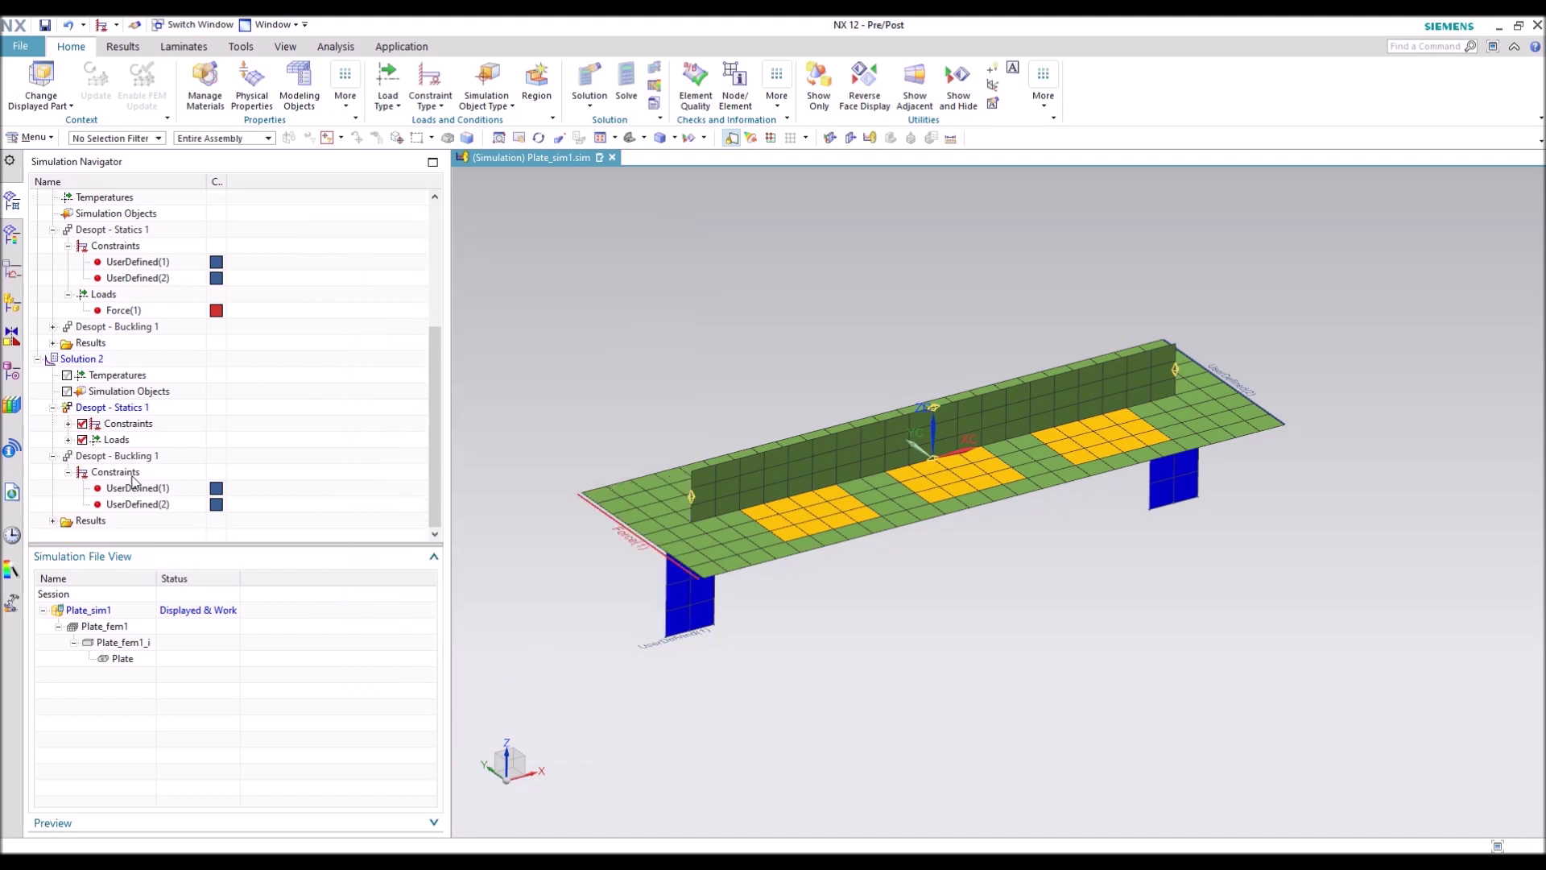
click(125, 456)
right_click(125, 456)
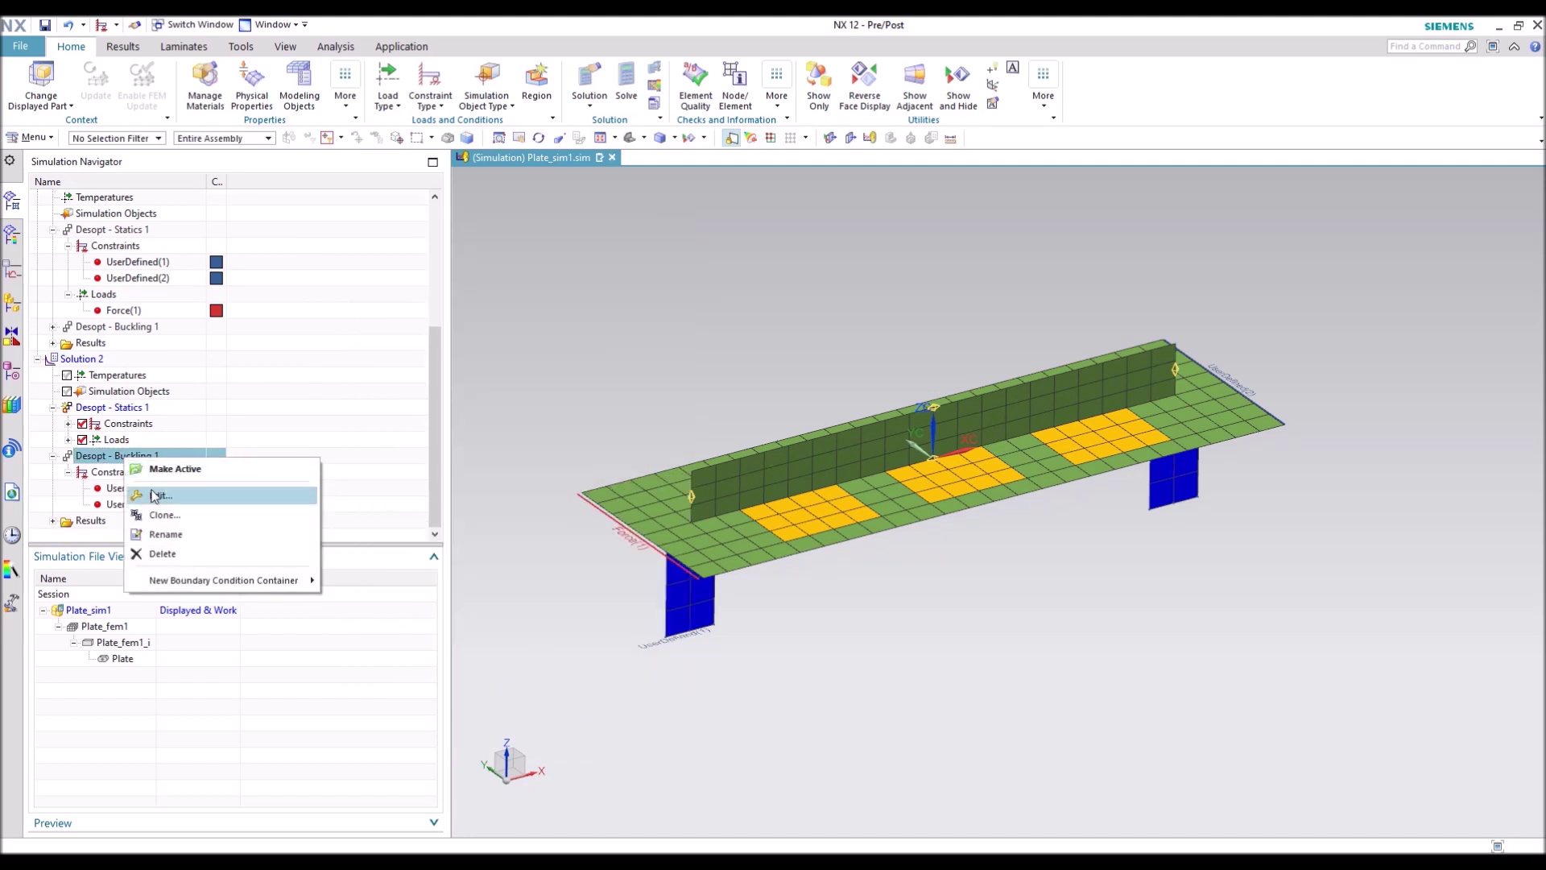
click(150, 488)
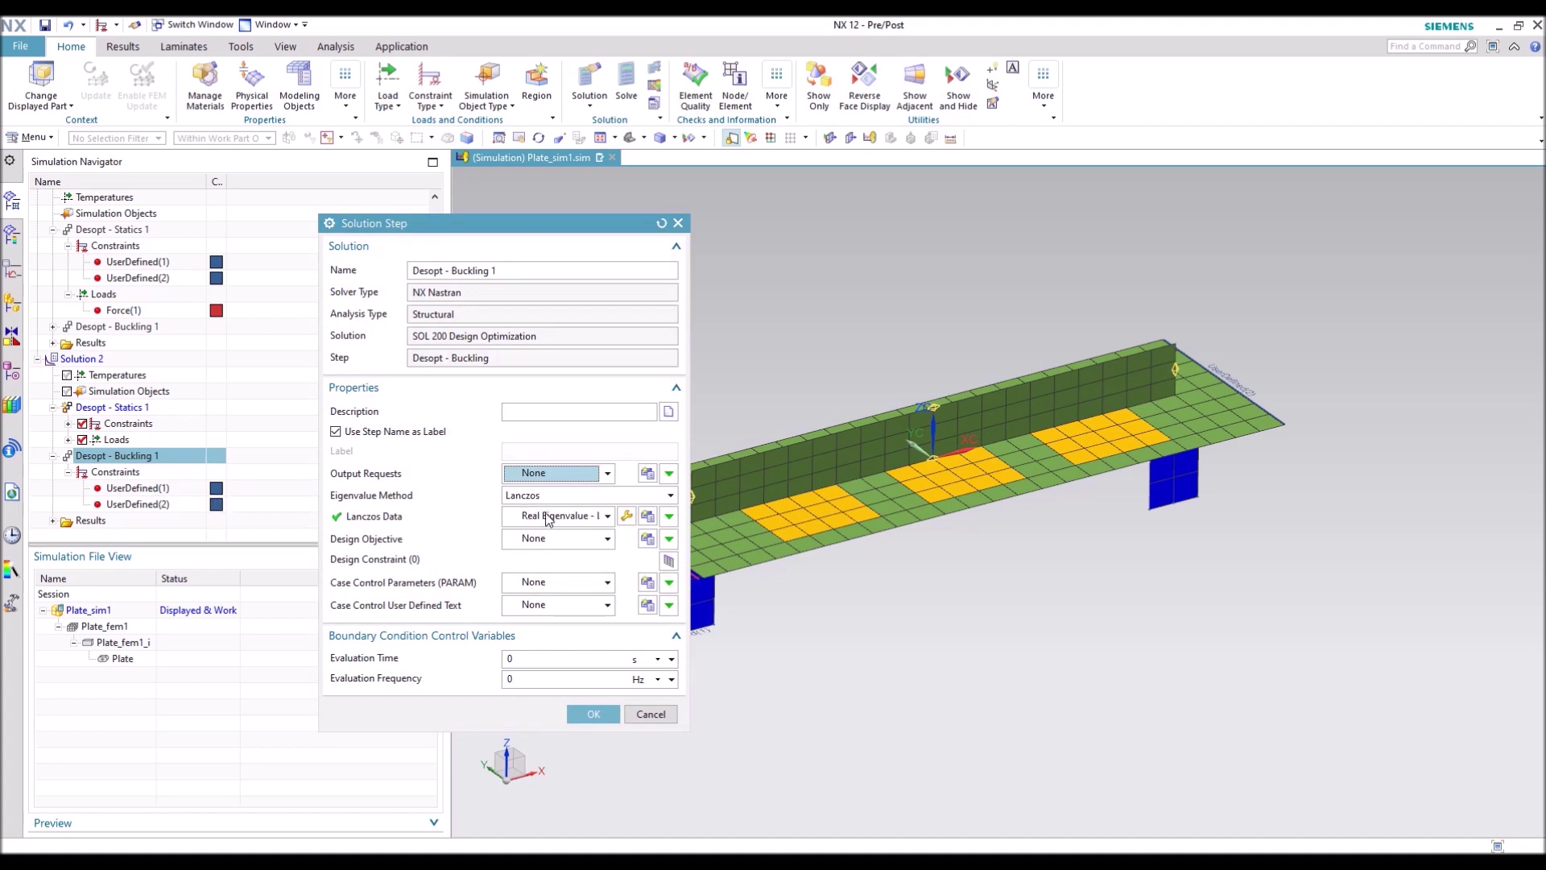
click(625, 522)
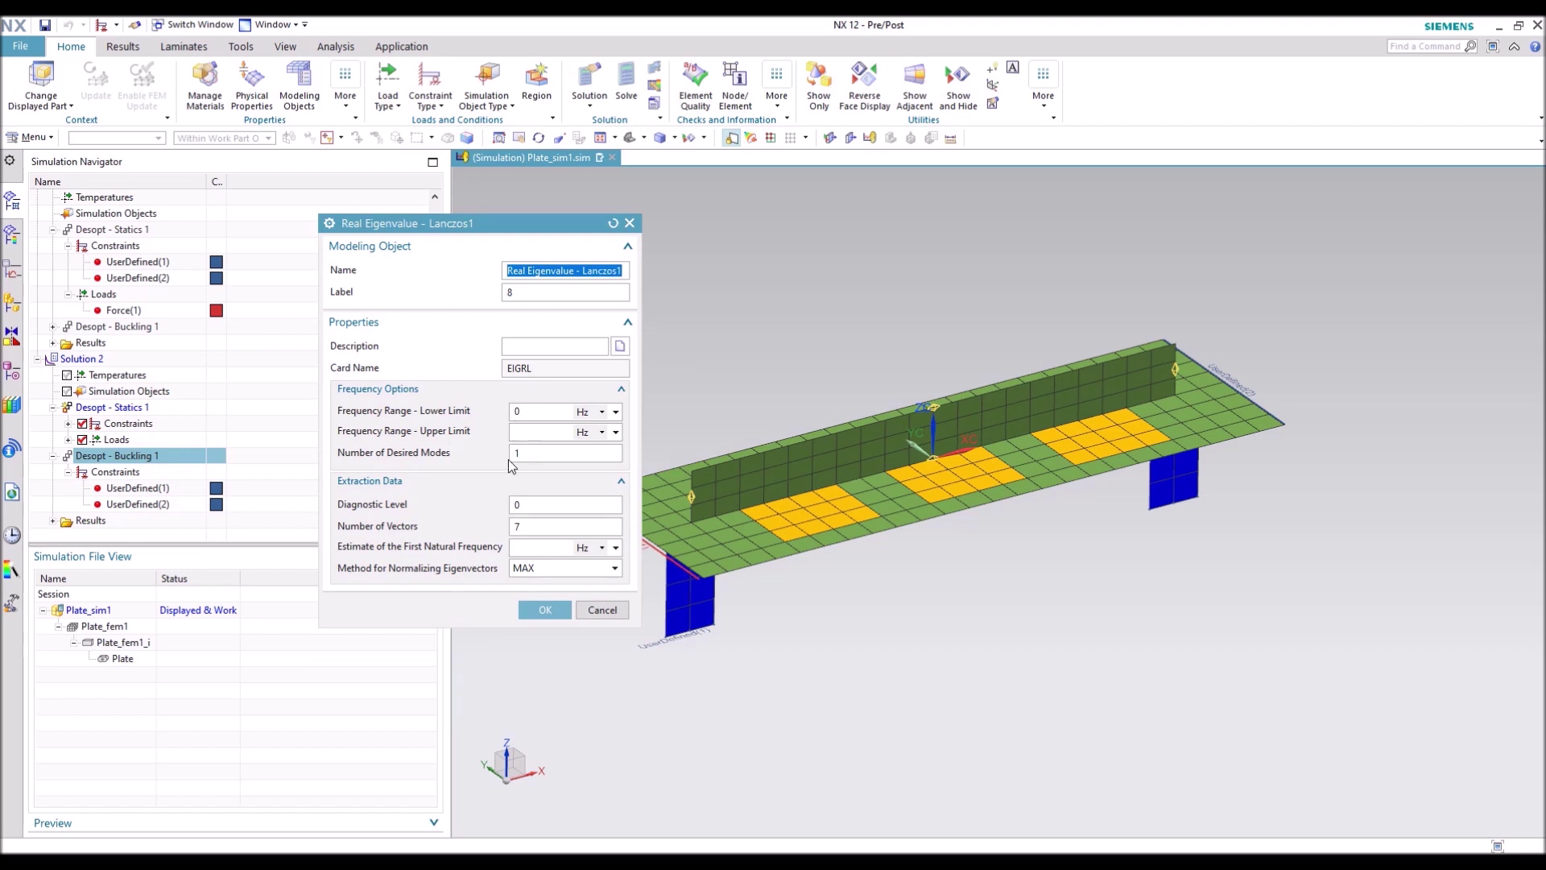
text(1)
click(545, 611)
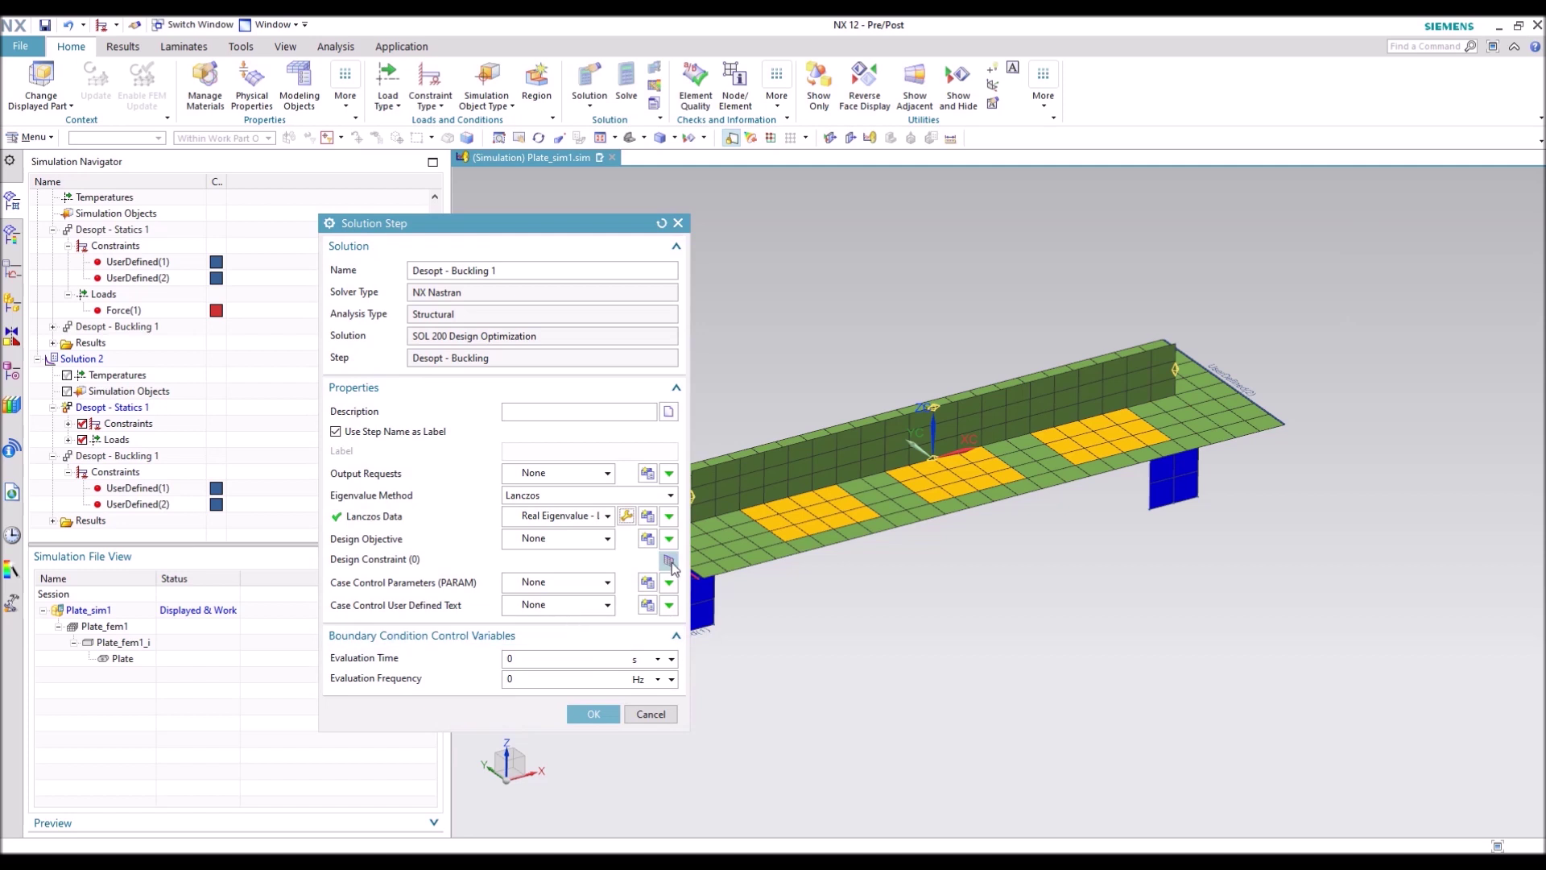
Step: Add the Eigenvalue Constraint with a Buckling Modes (LAMA) MinBuck response and accept the step
click(669, 561)
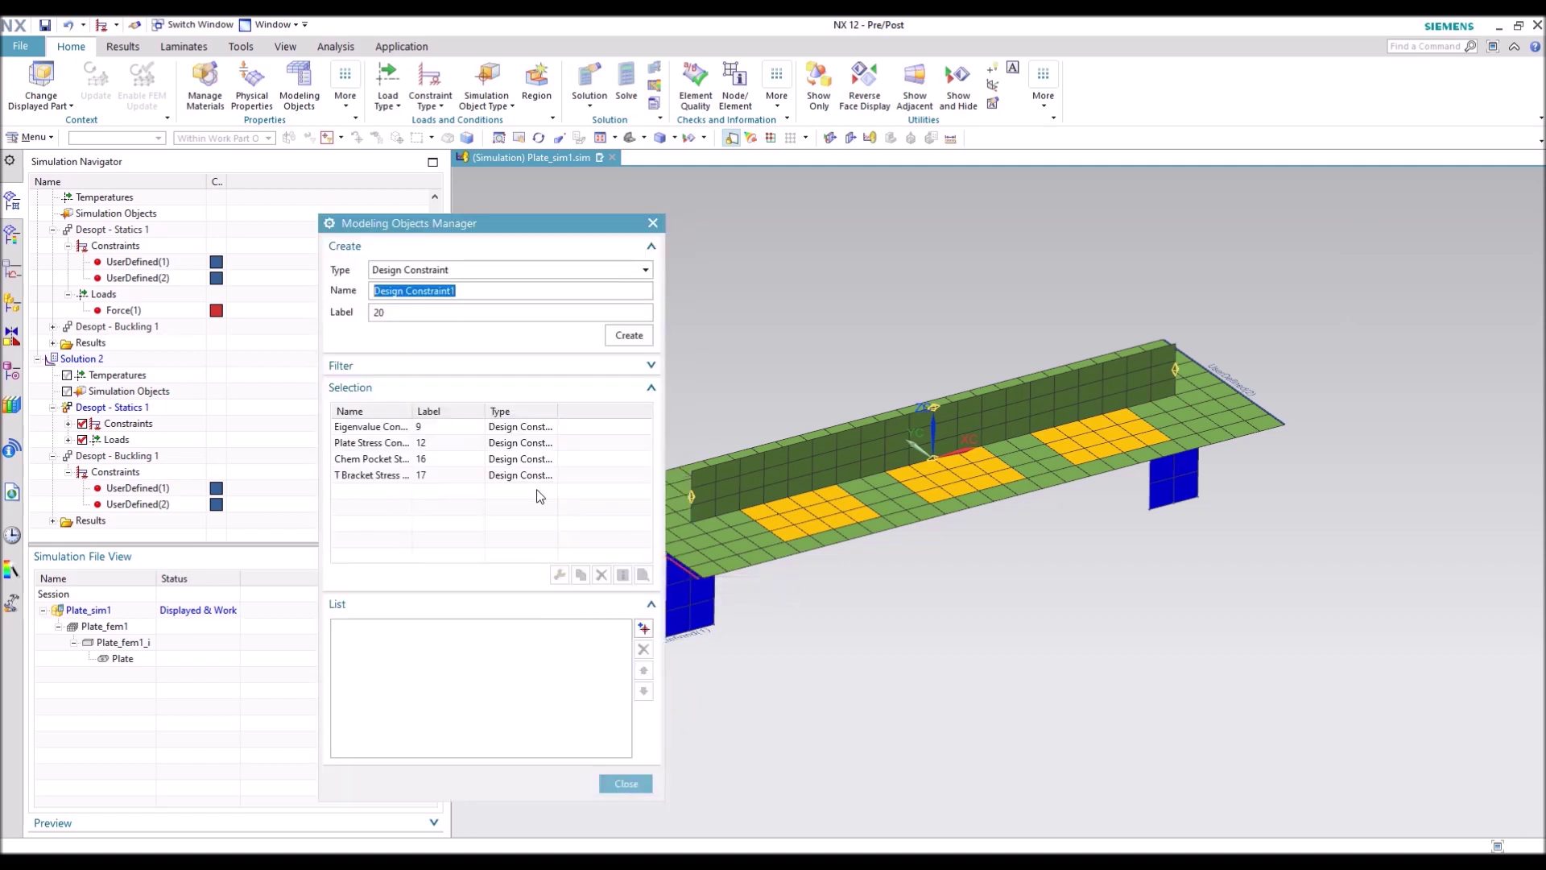
double_click(393, 426)
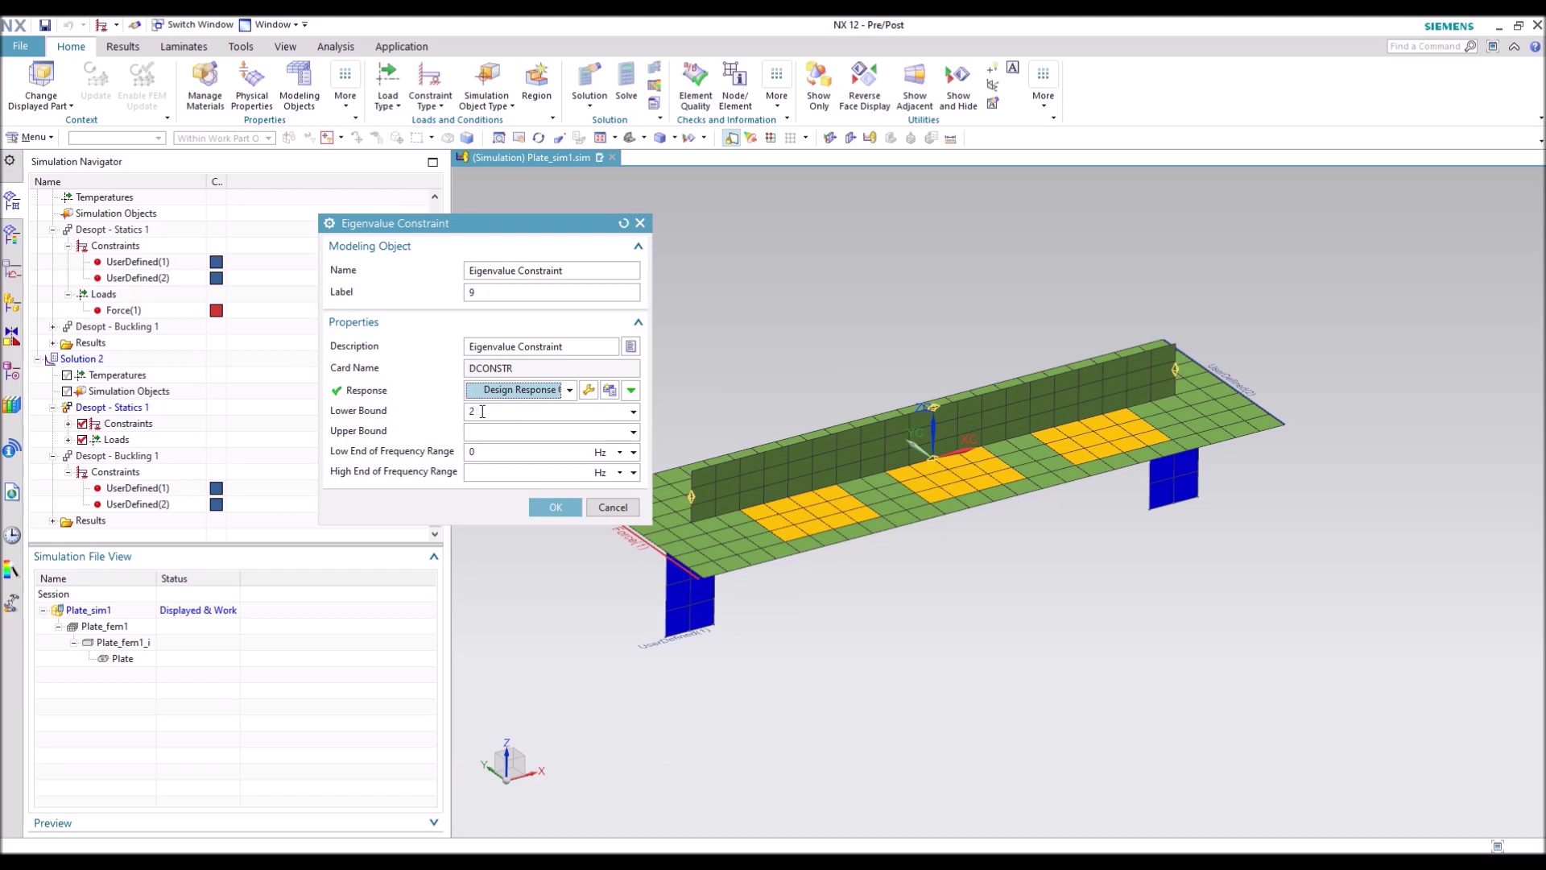
click(589, 390)
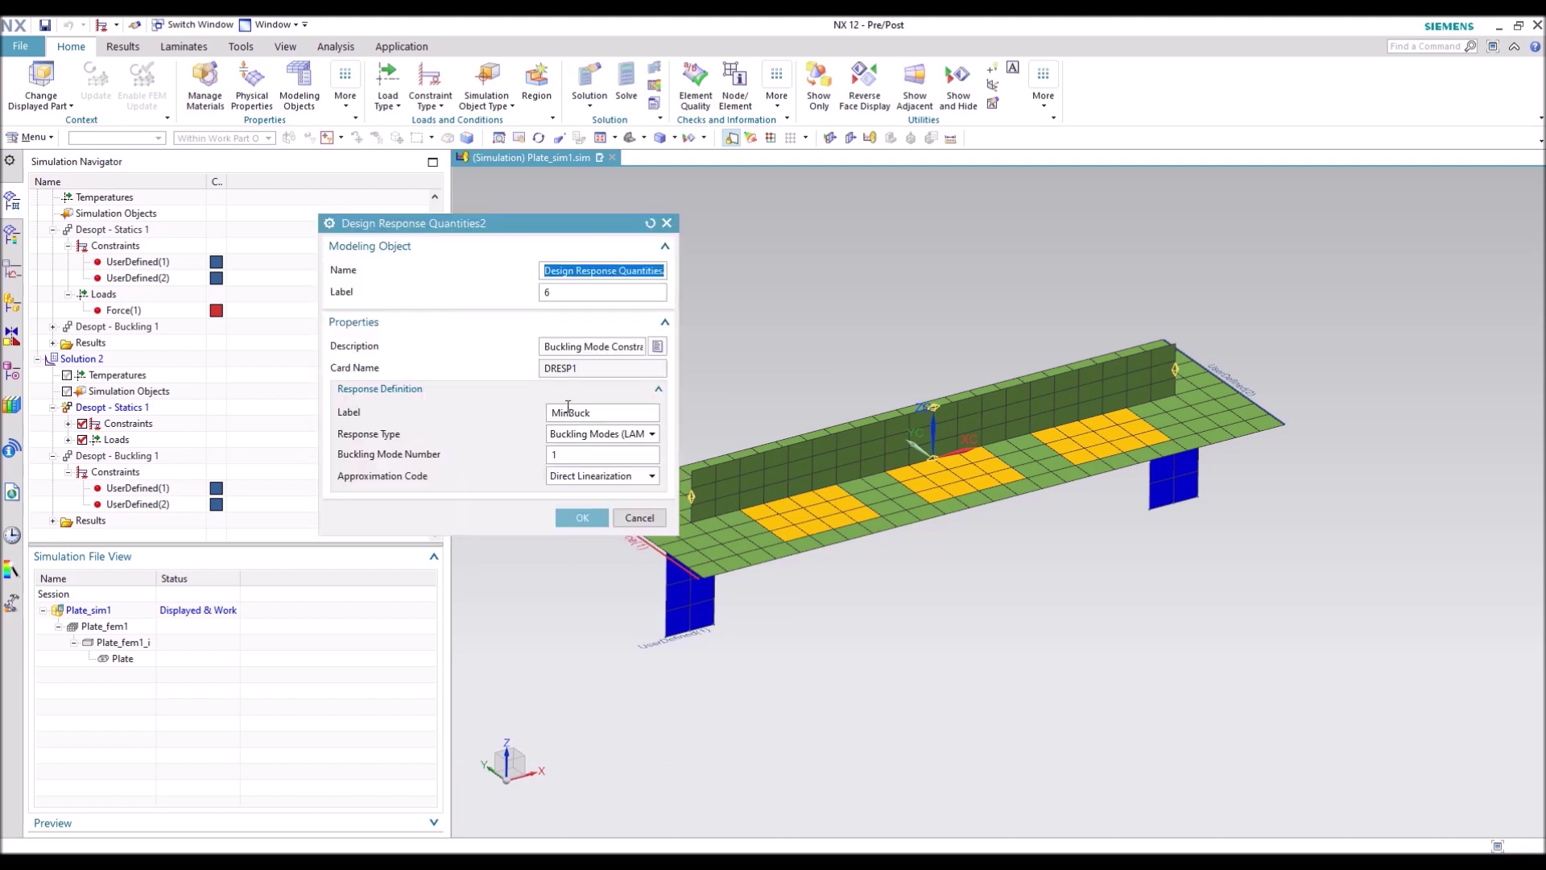
click(652, 435)
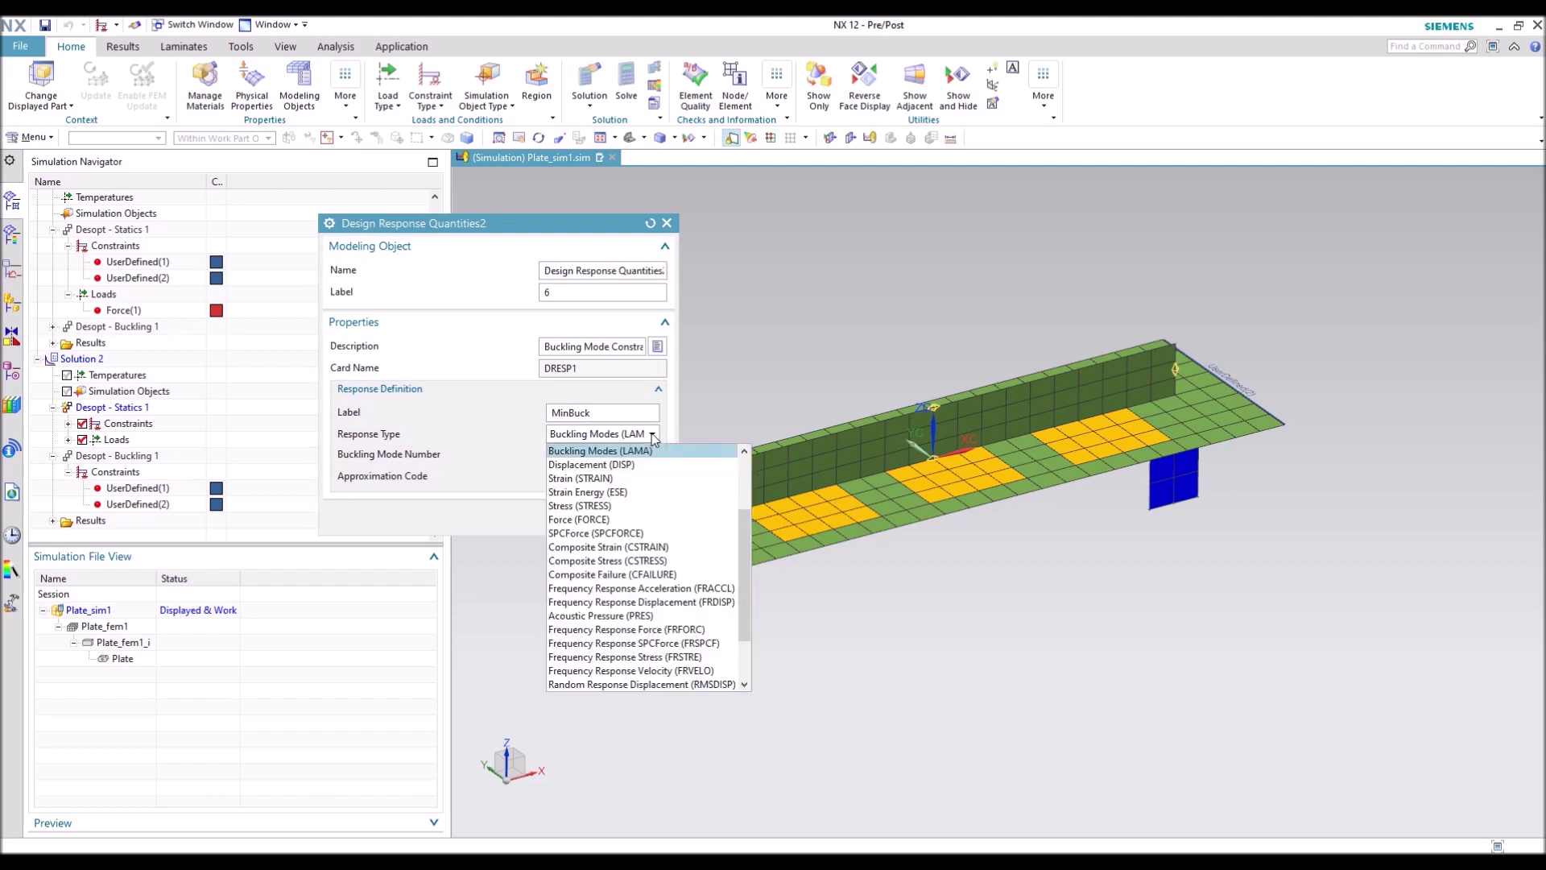
scroll(615, 483, up, 1)
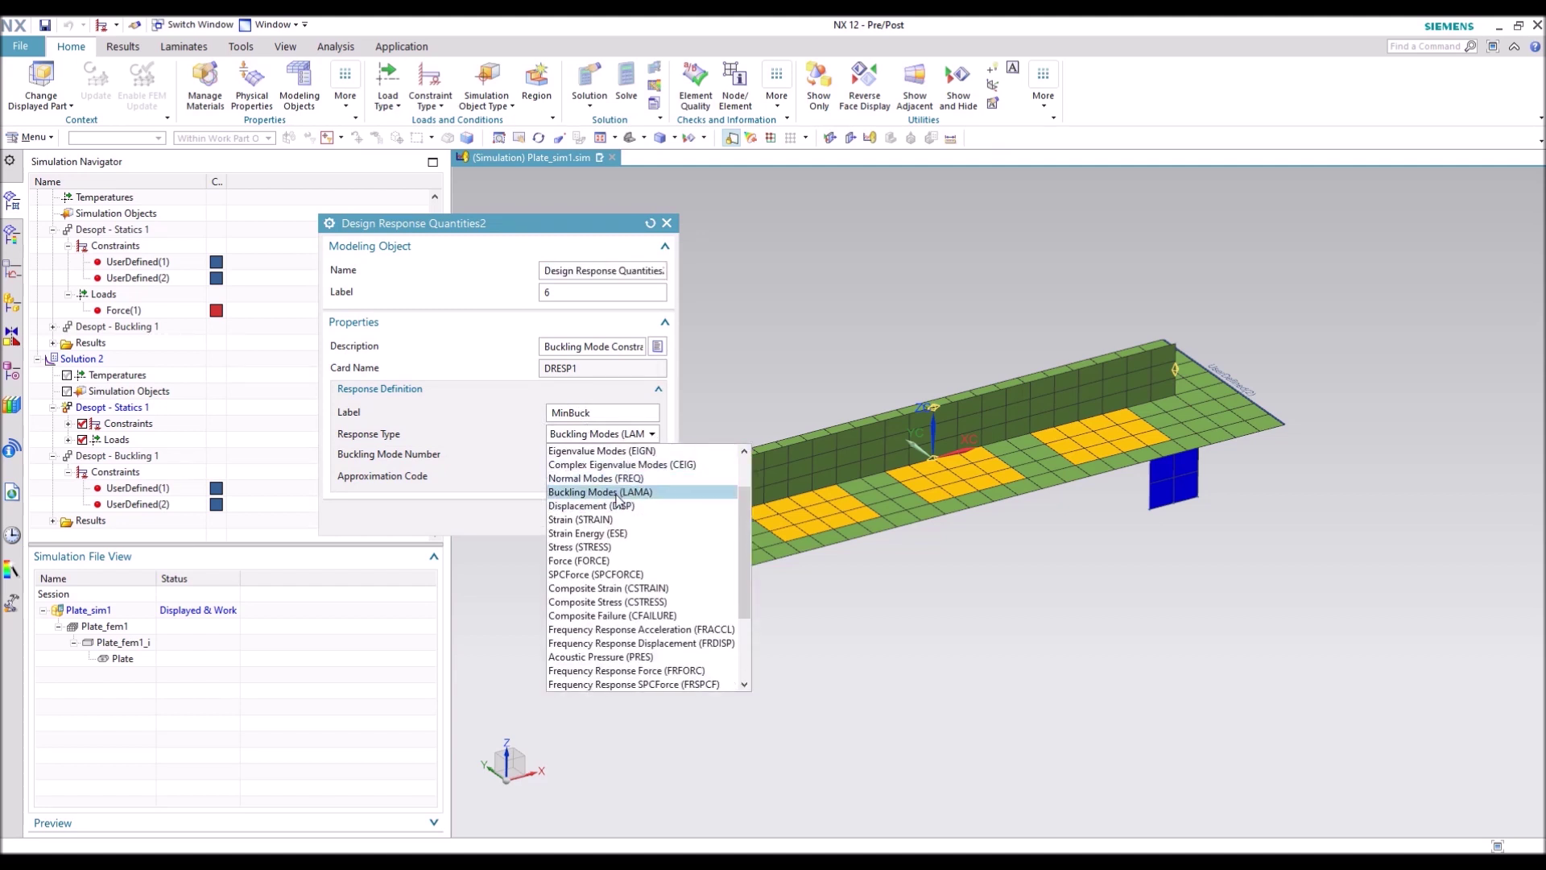
click(616, 493)
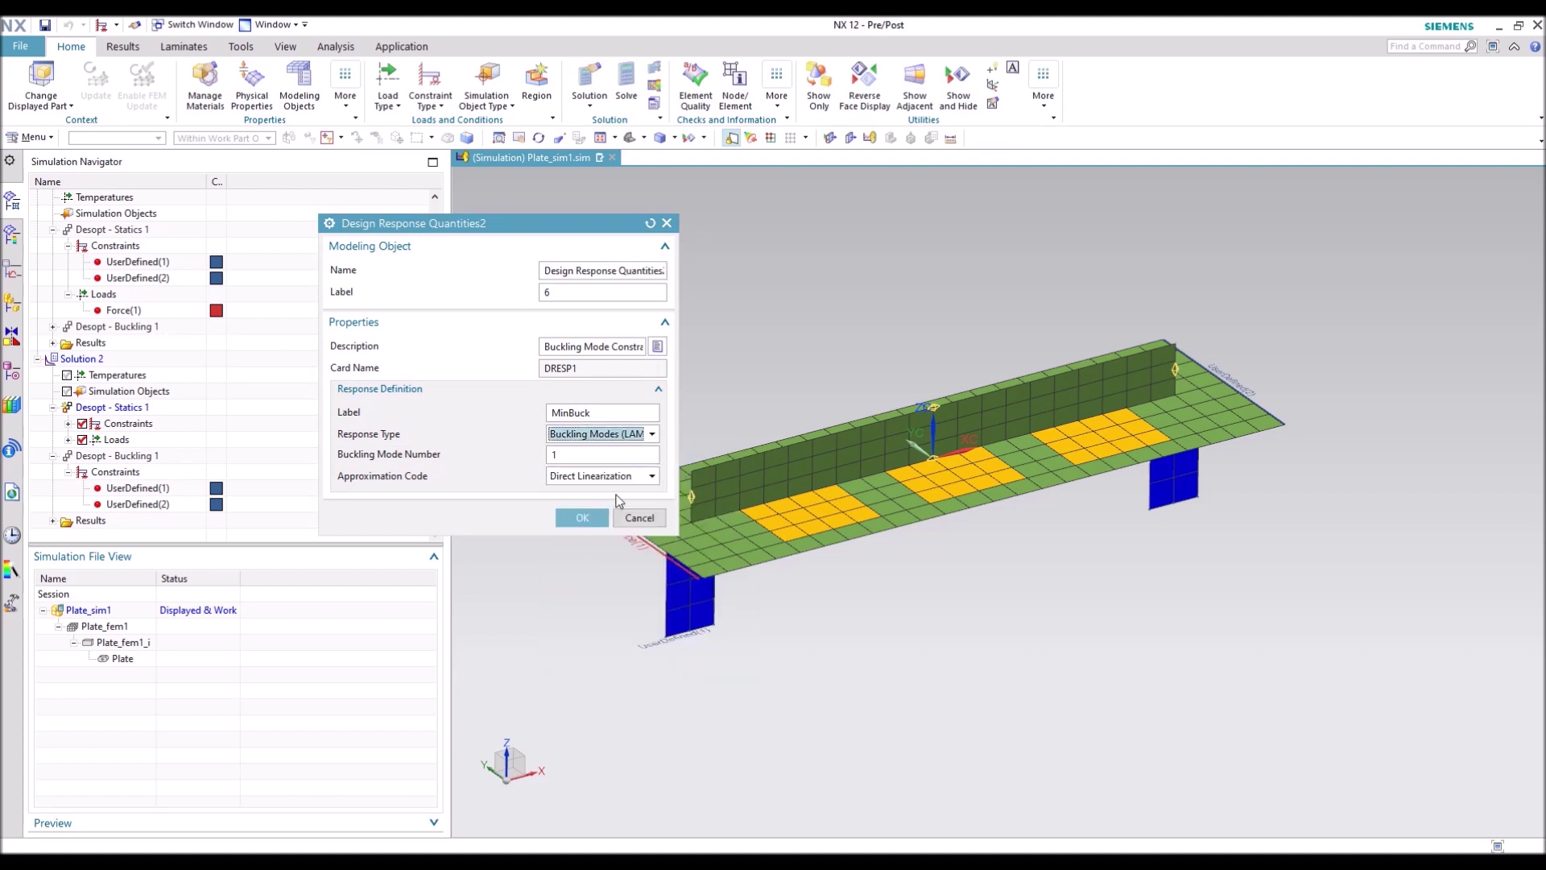
click(582, 521)
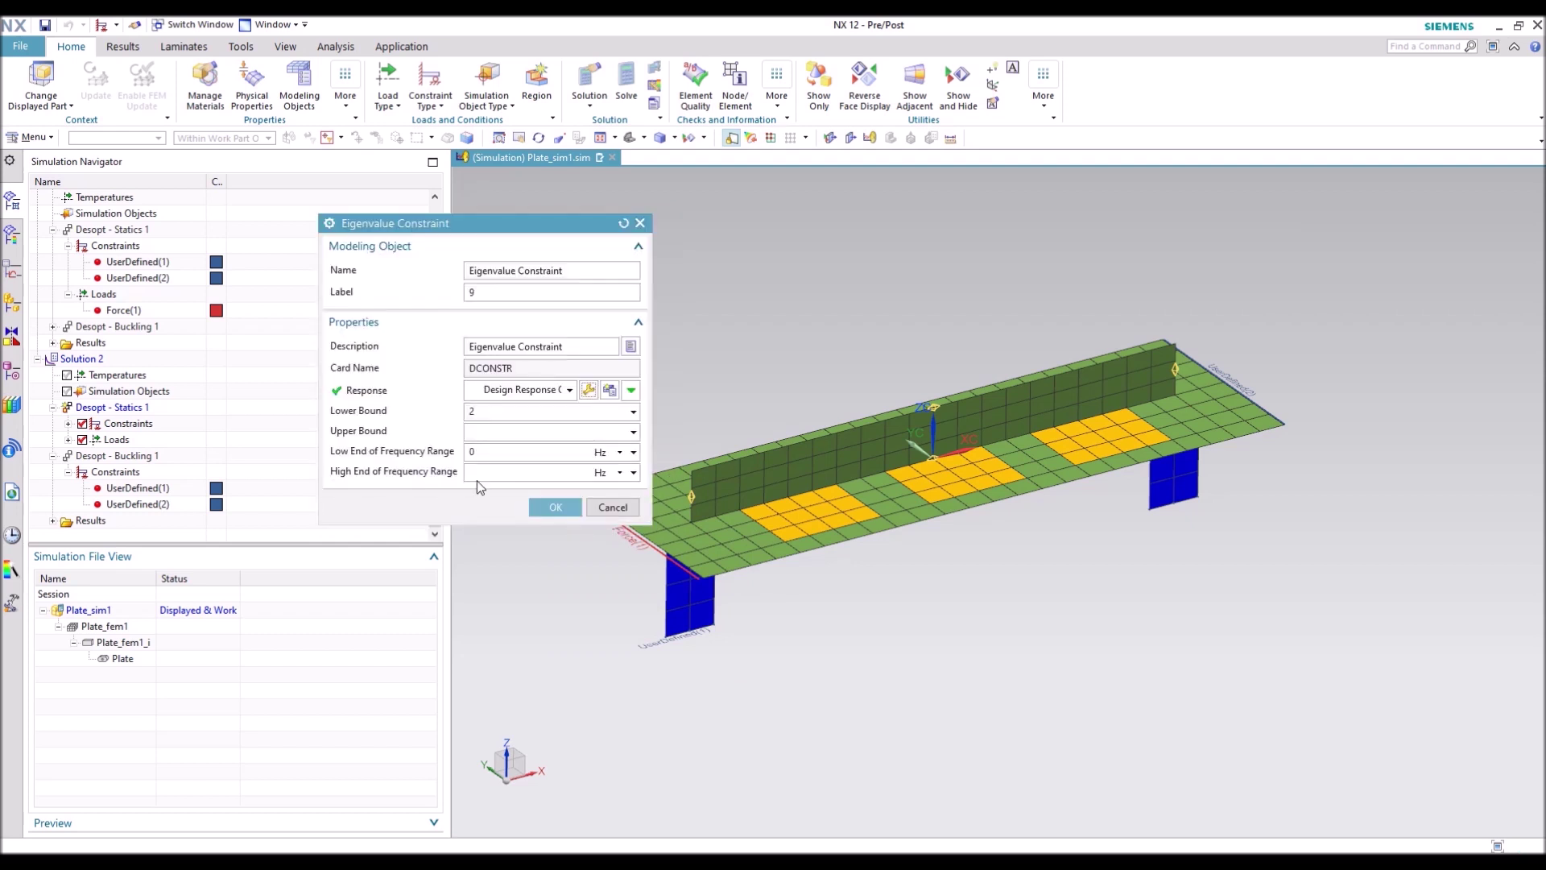
click(554, 508)
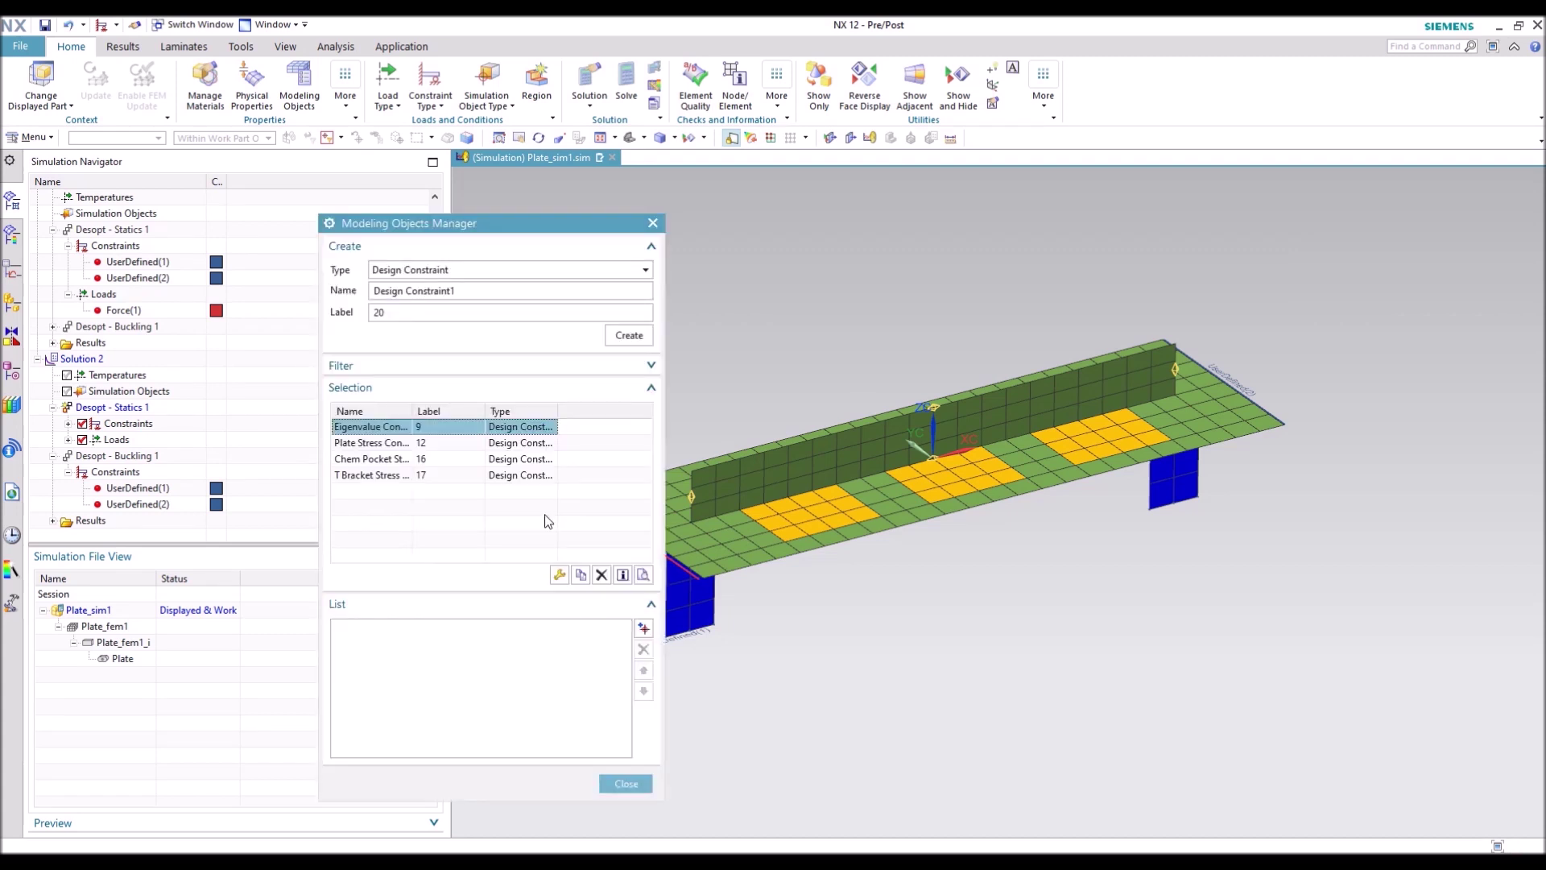
click(644, 629)
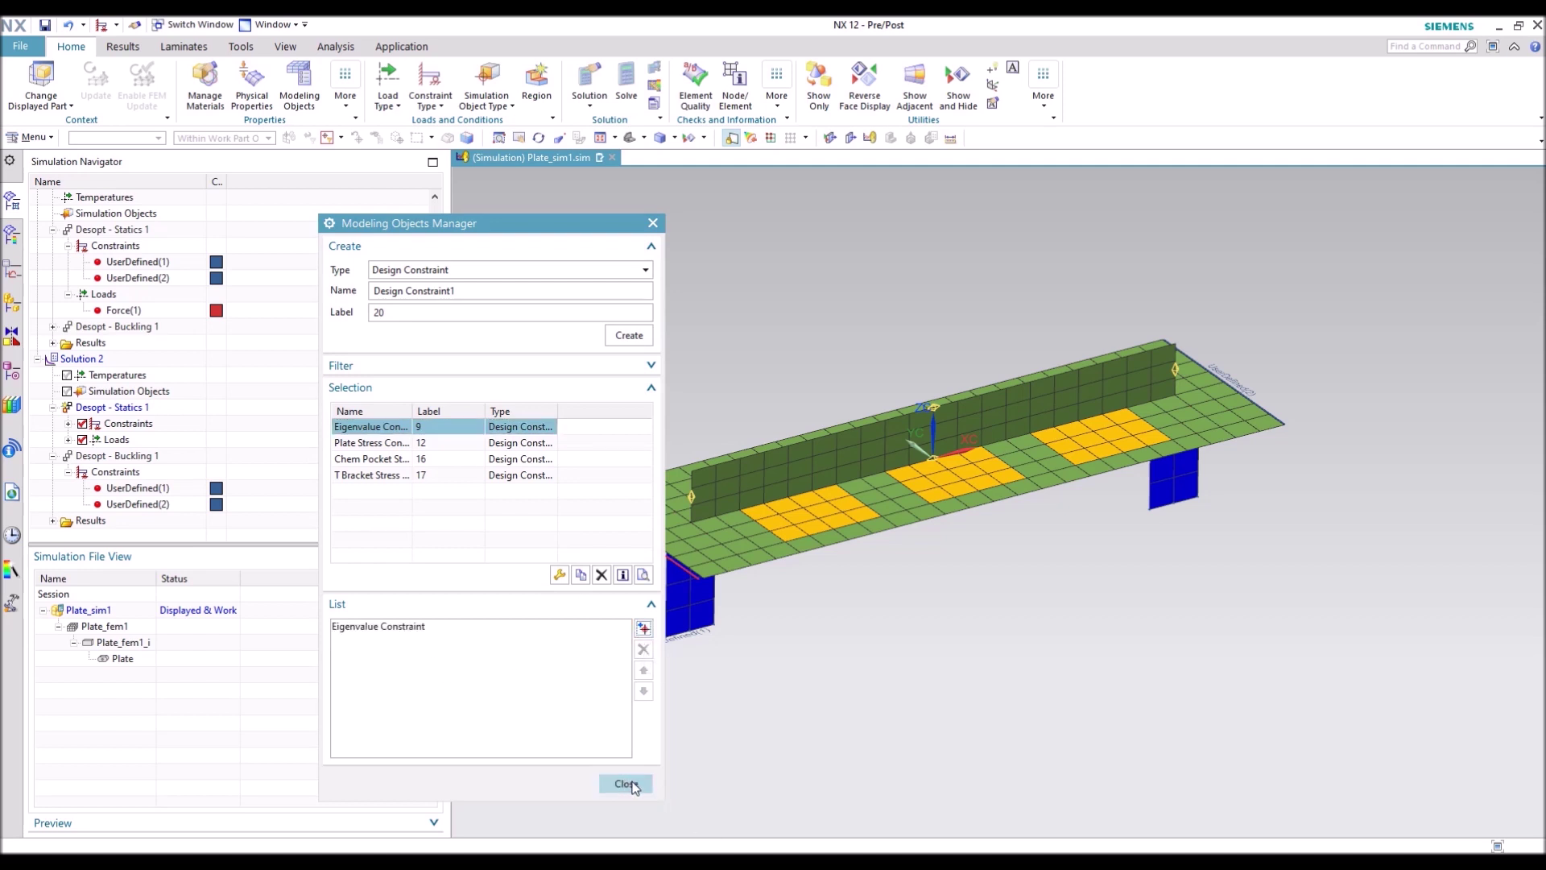
click(625, 784)
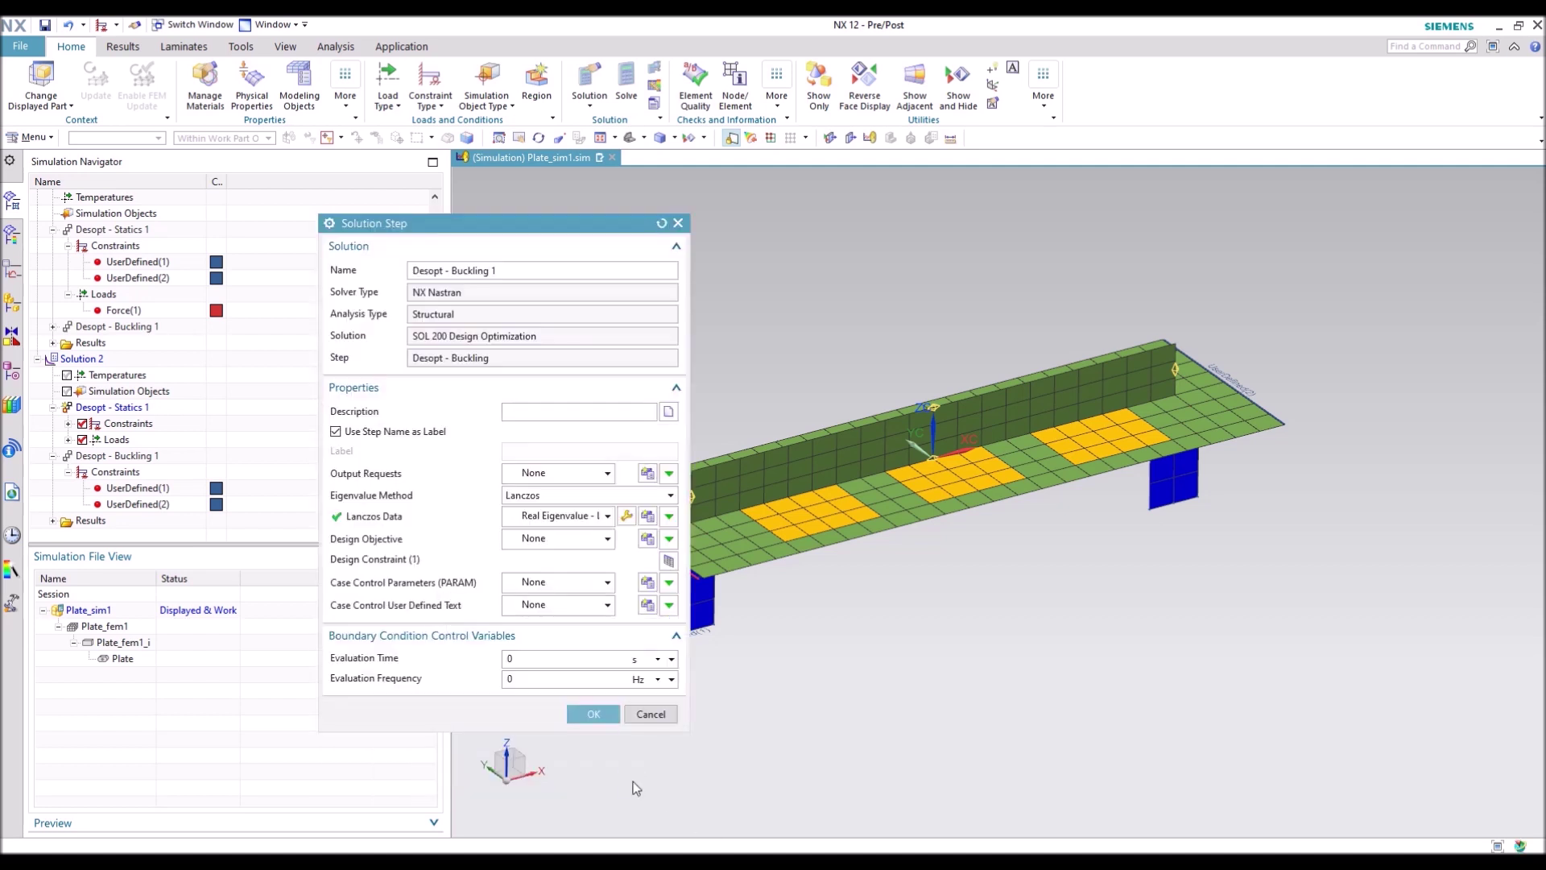
click(594, 714)
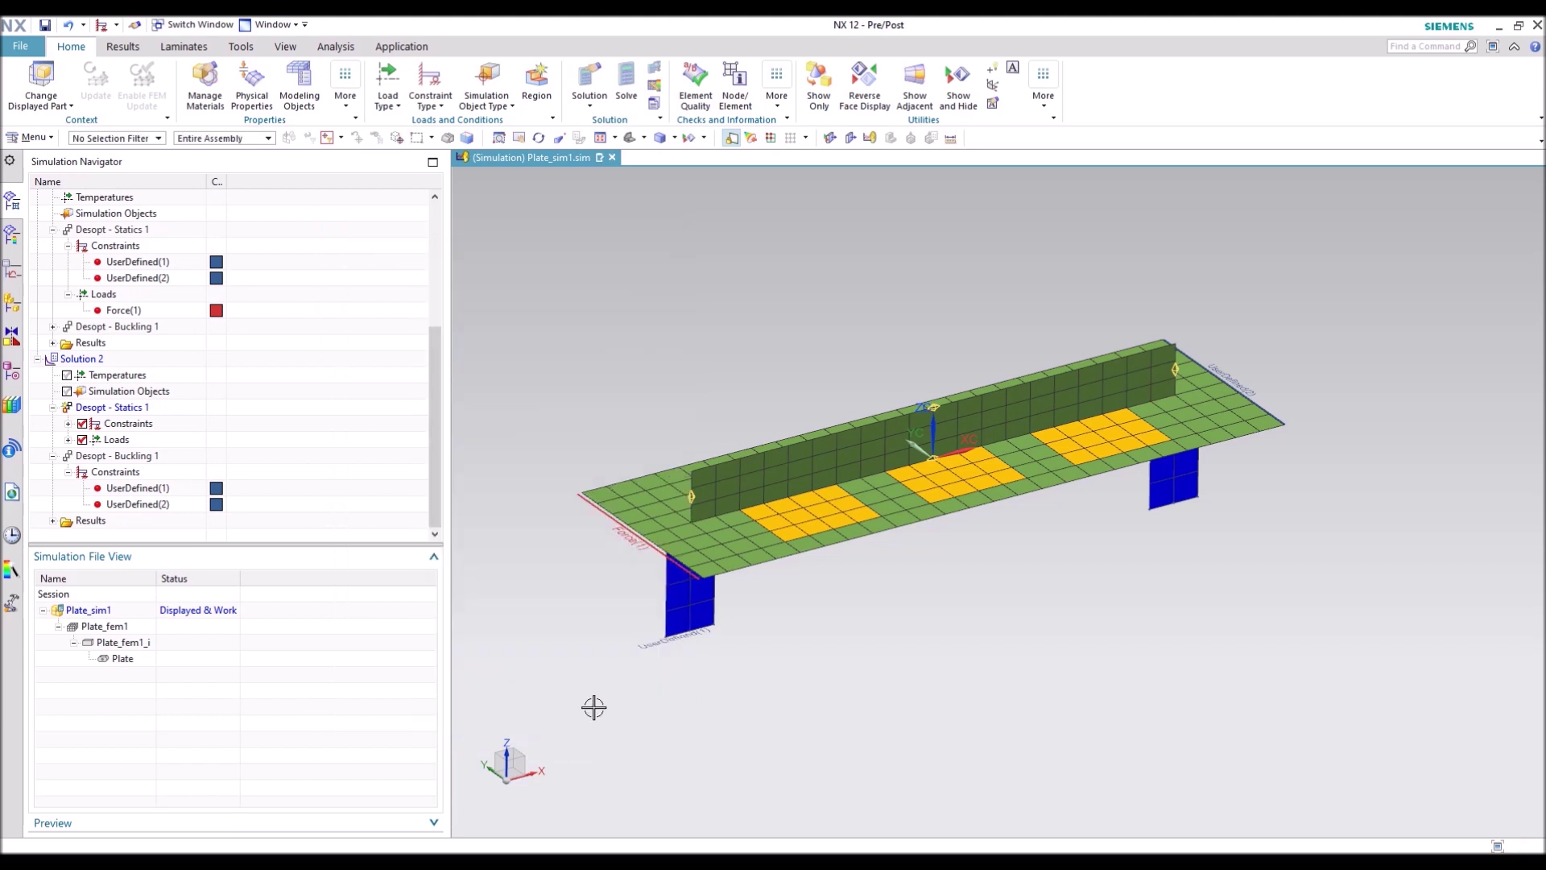
Step: Solve Solution 2, closing the solver log and declining message review
click(102, 364)
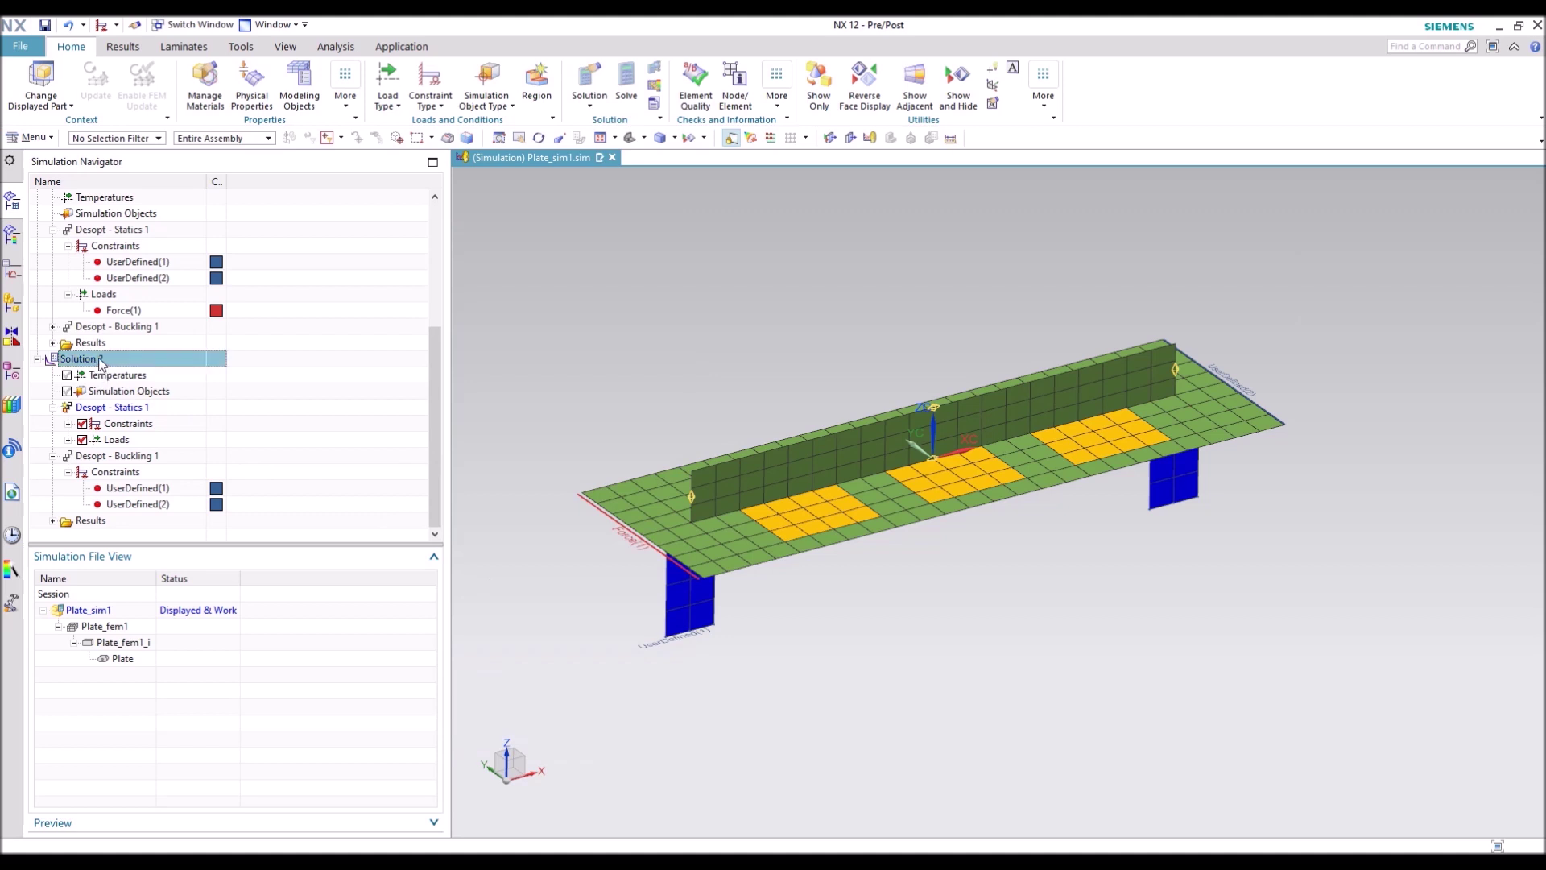
right_click(102, 363)
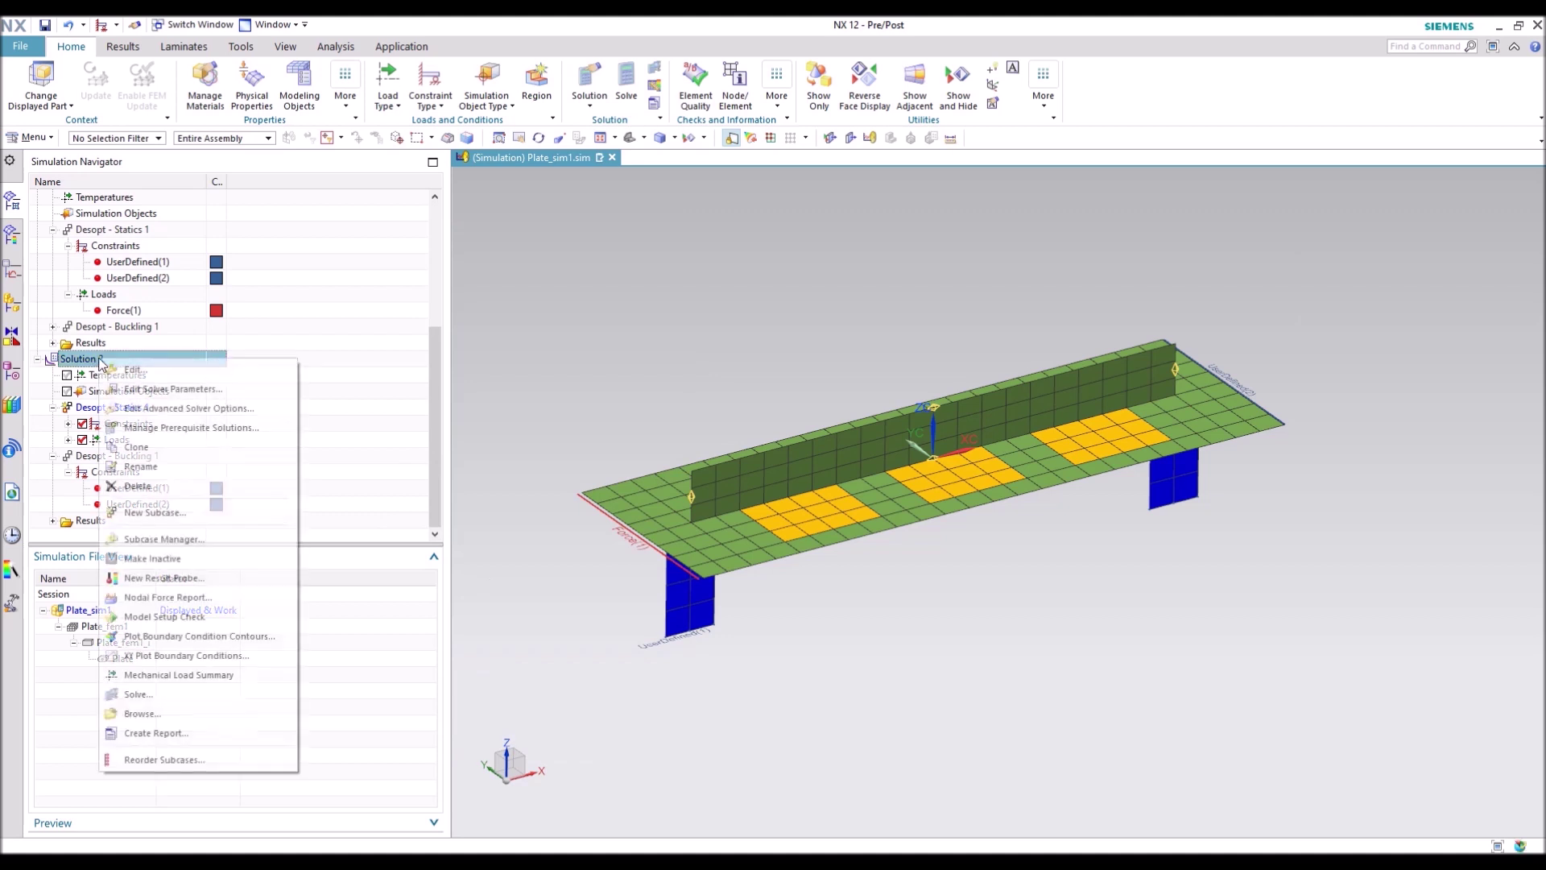
click(137, 694)
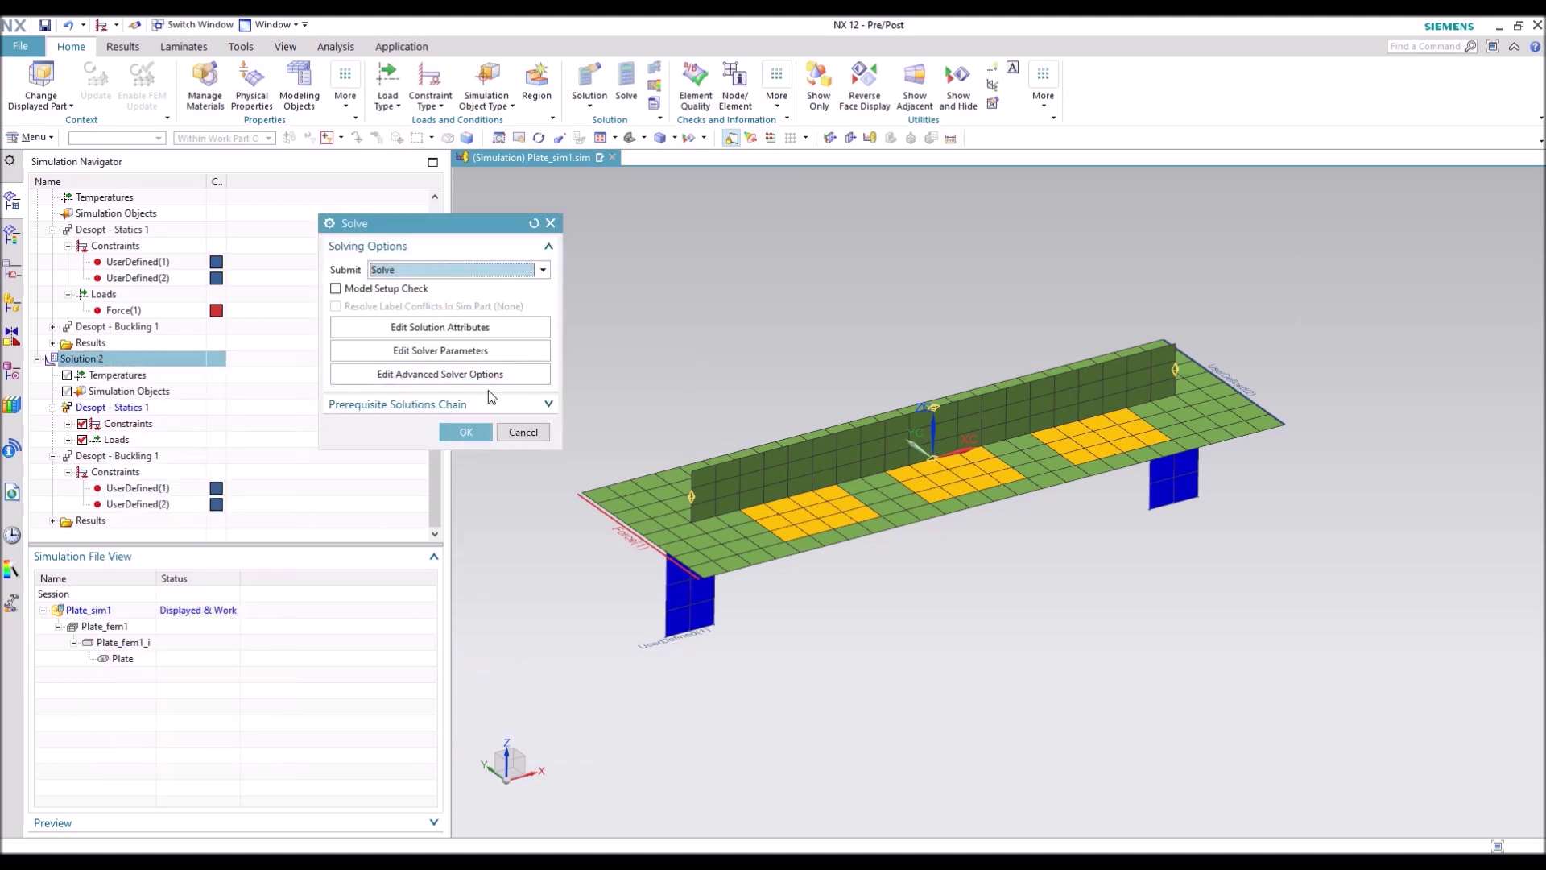
click(476, 432)
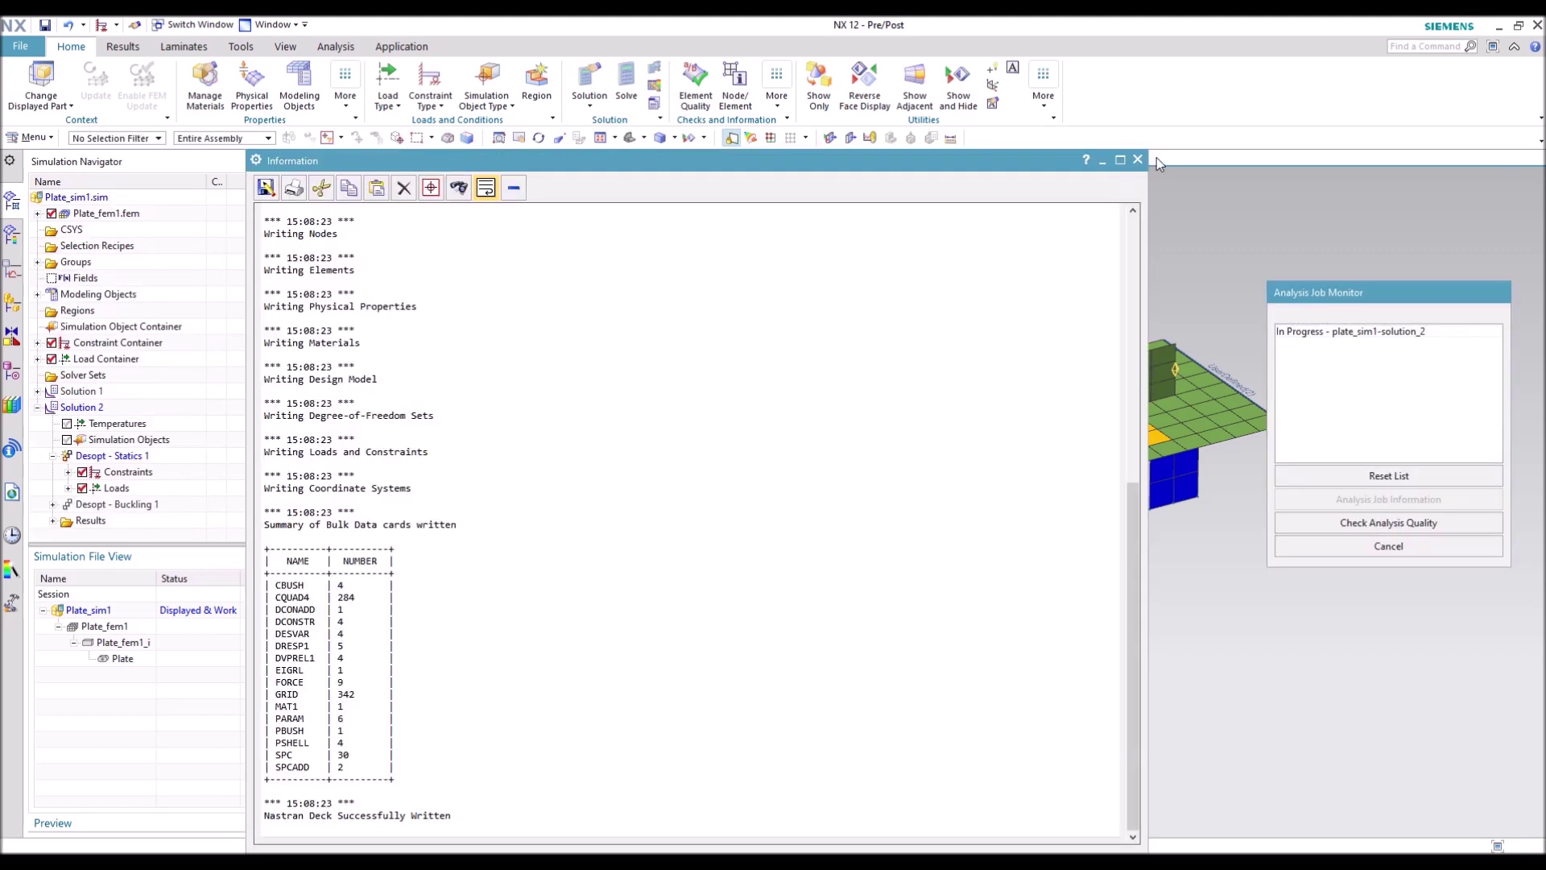
click(1137, 160)
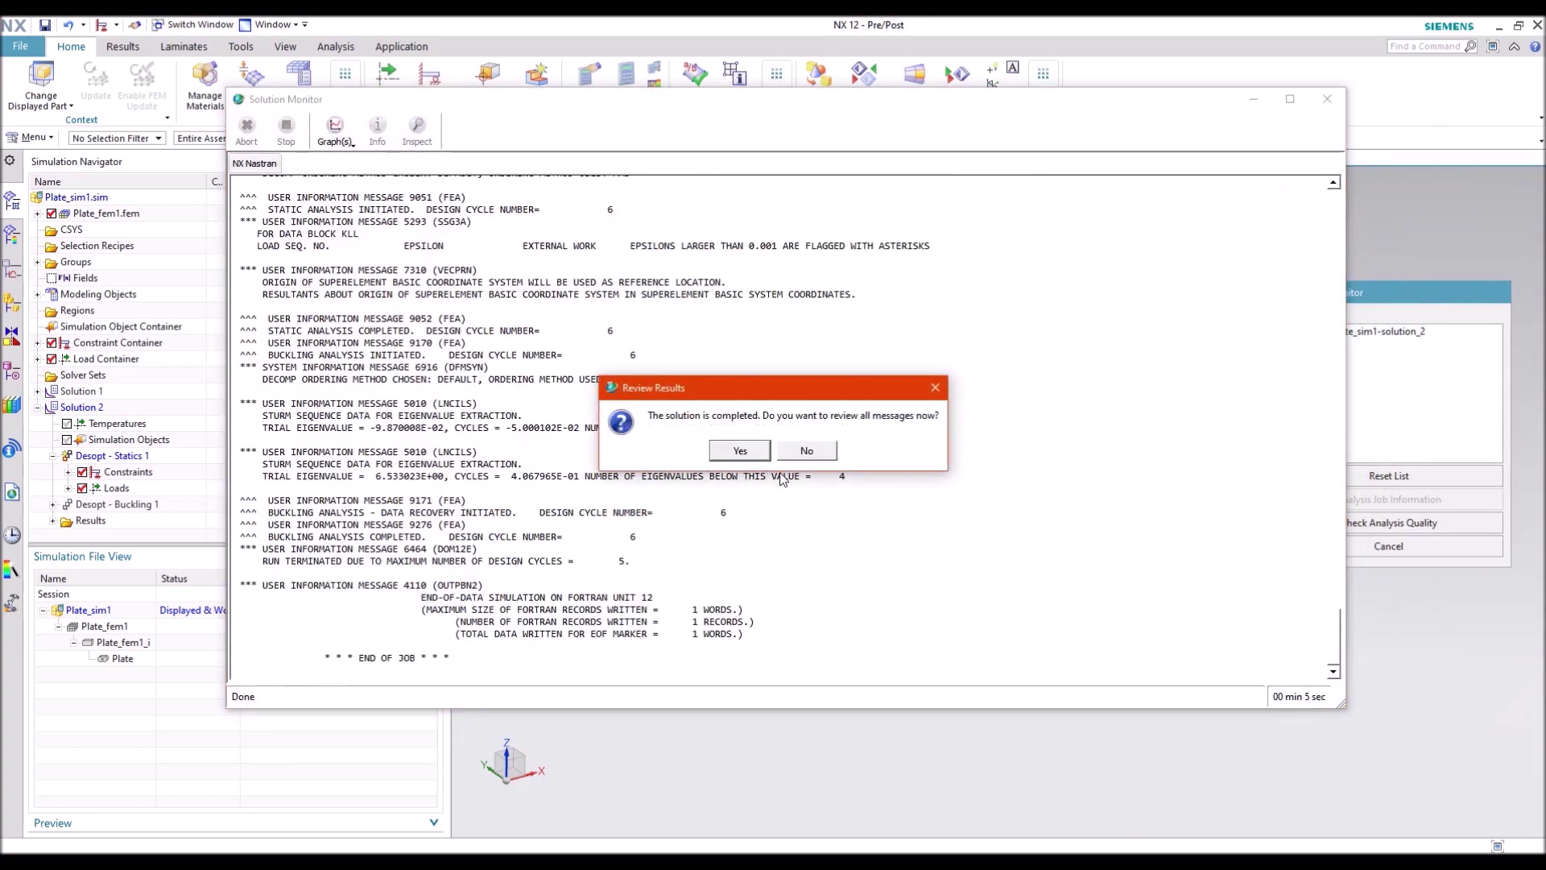
click(808, 454)
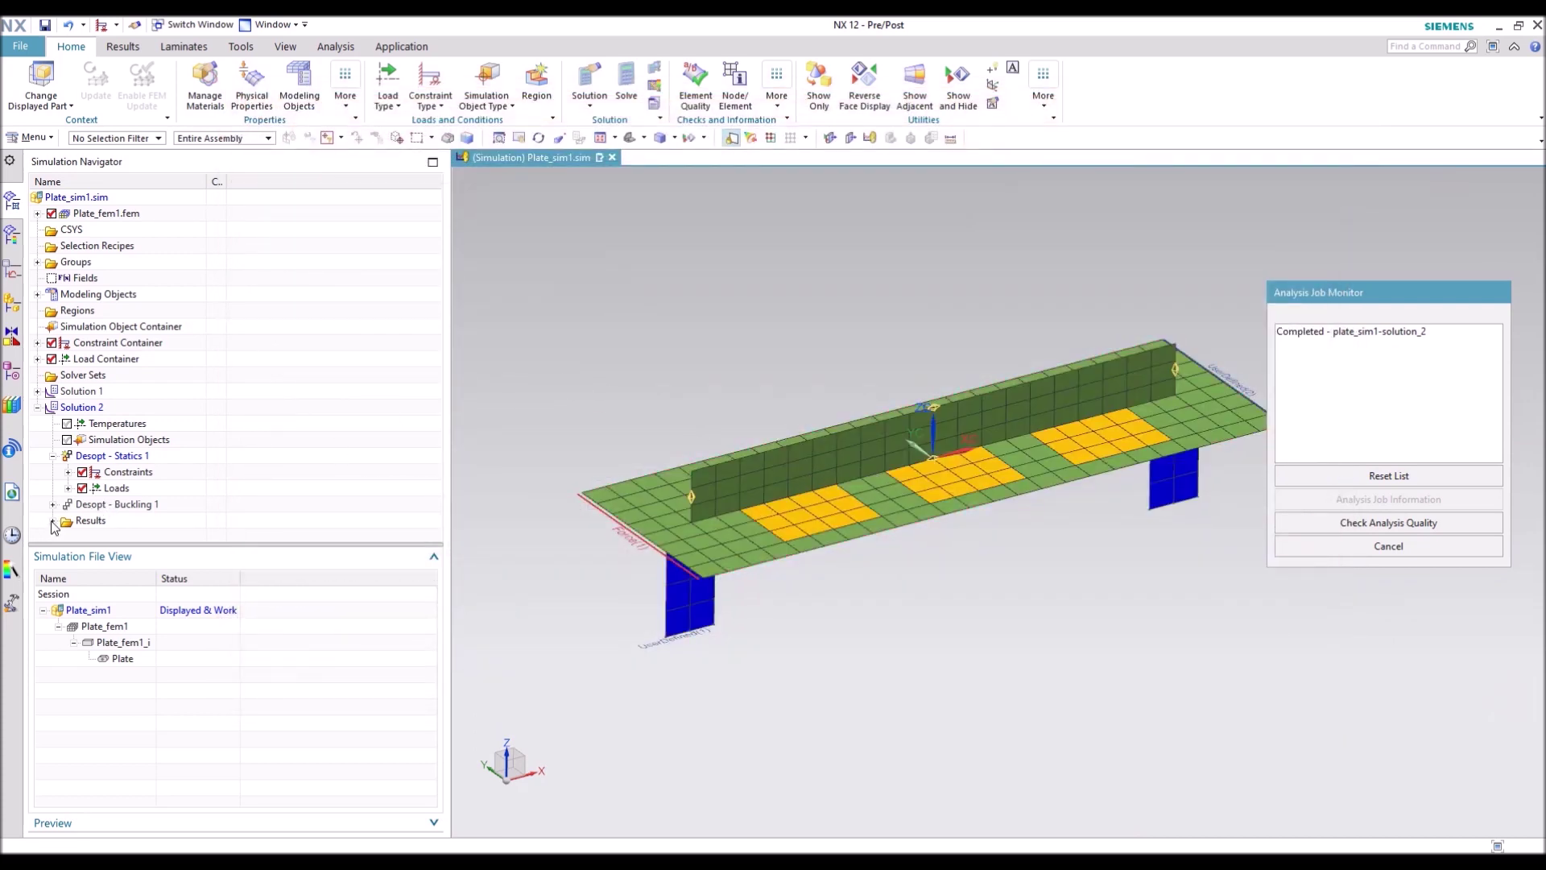
click(53, 520)
Step: Load the Structural results and plot buckling Design Cycle 5 nodal displacement
click(105, 522)
double_click(105, 522)
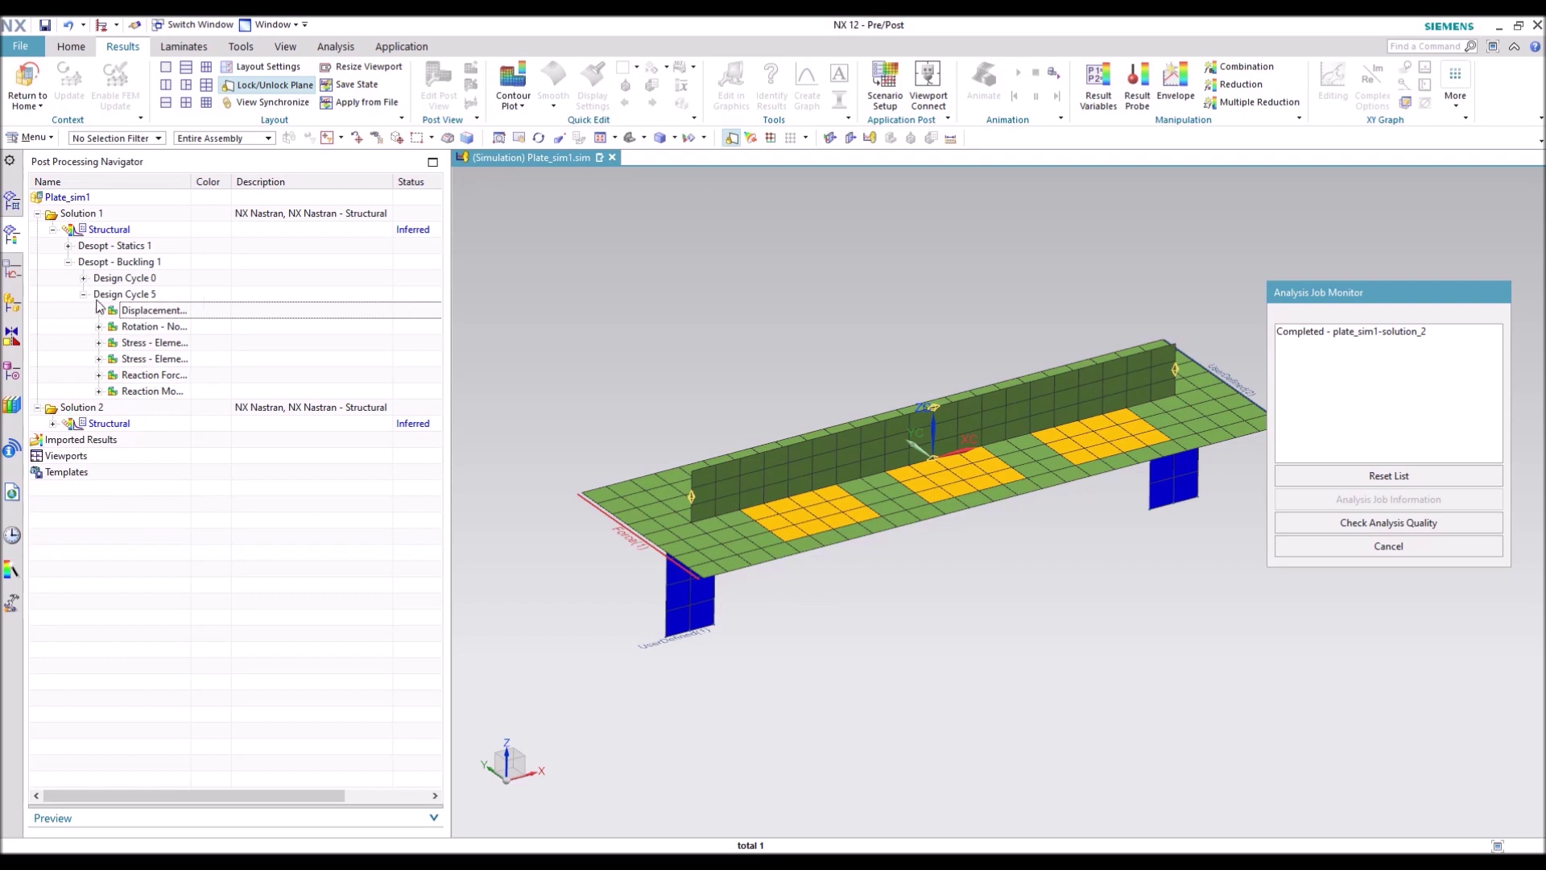
double_click(145, 314)
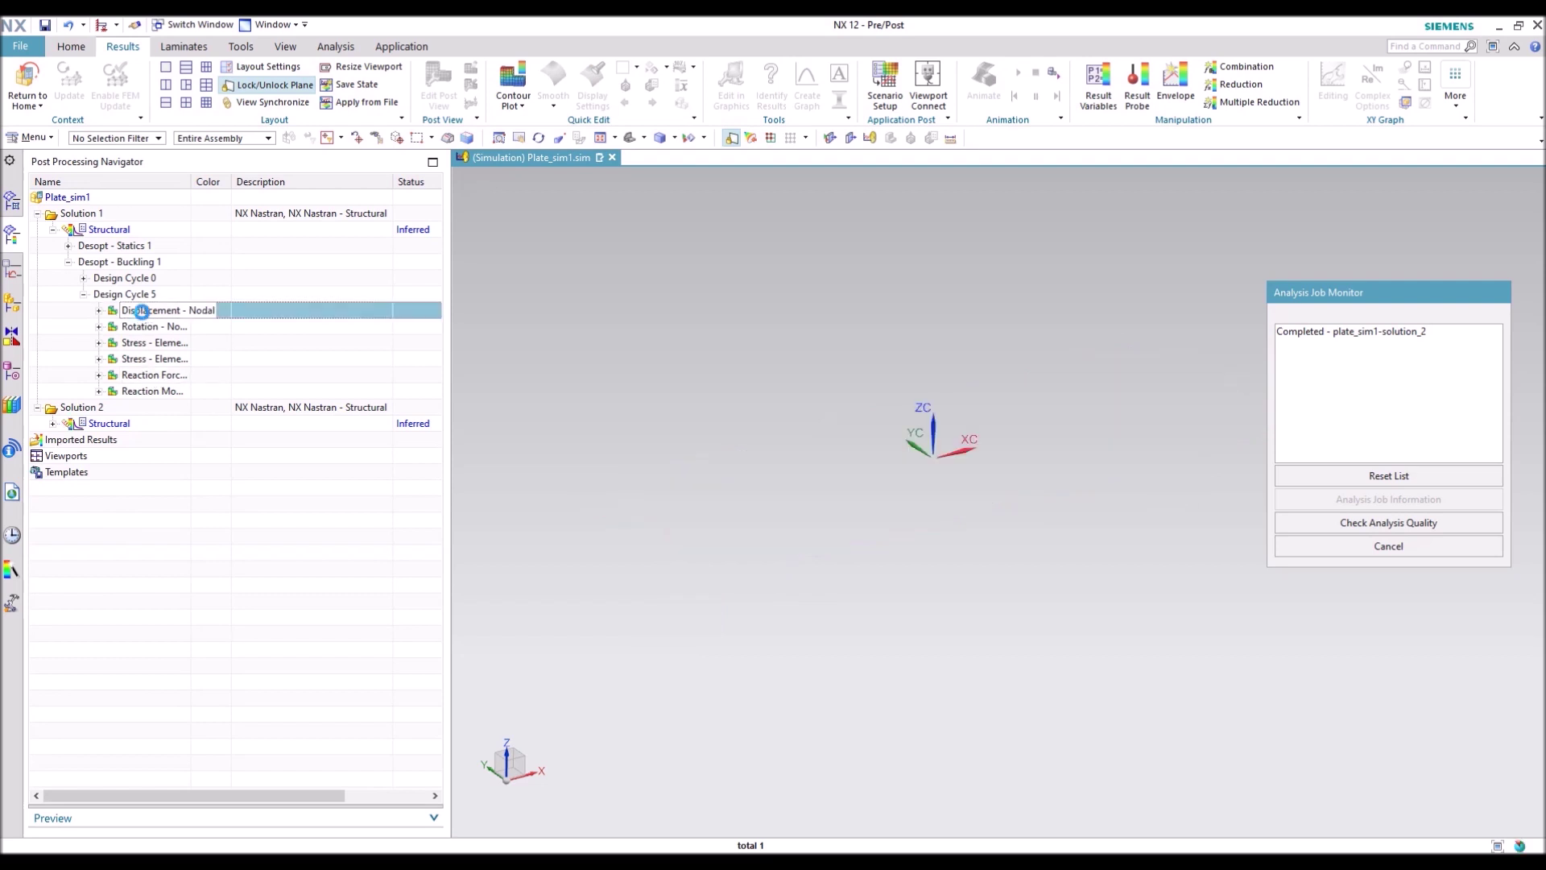
middle_drag(807, 580, 820, 453)
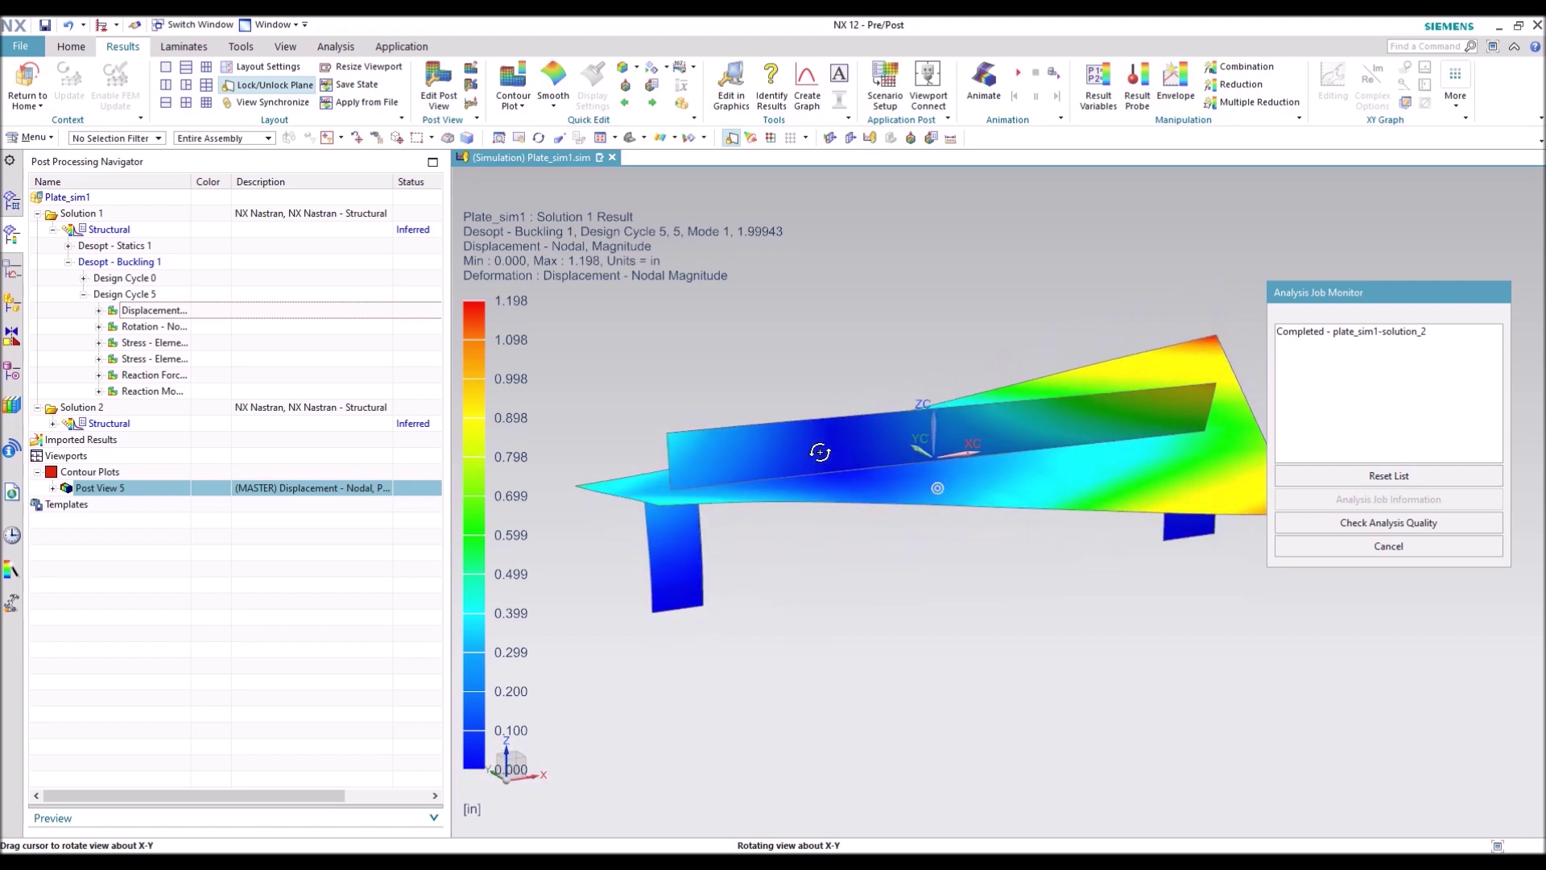
click(83, 294)
Step: Plot Design Cycle 5 Von-Mises elemental stress on the bottom shell surface
click(69, 246)
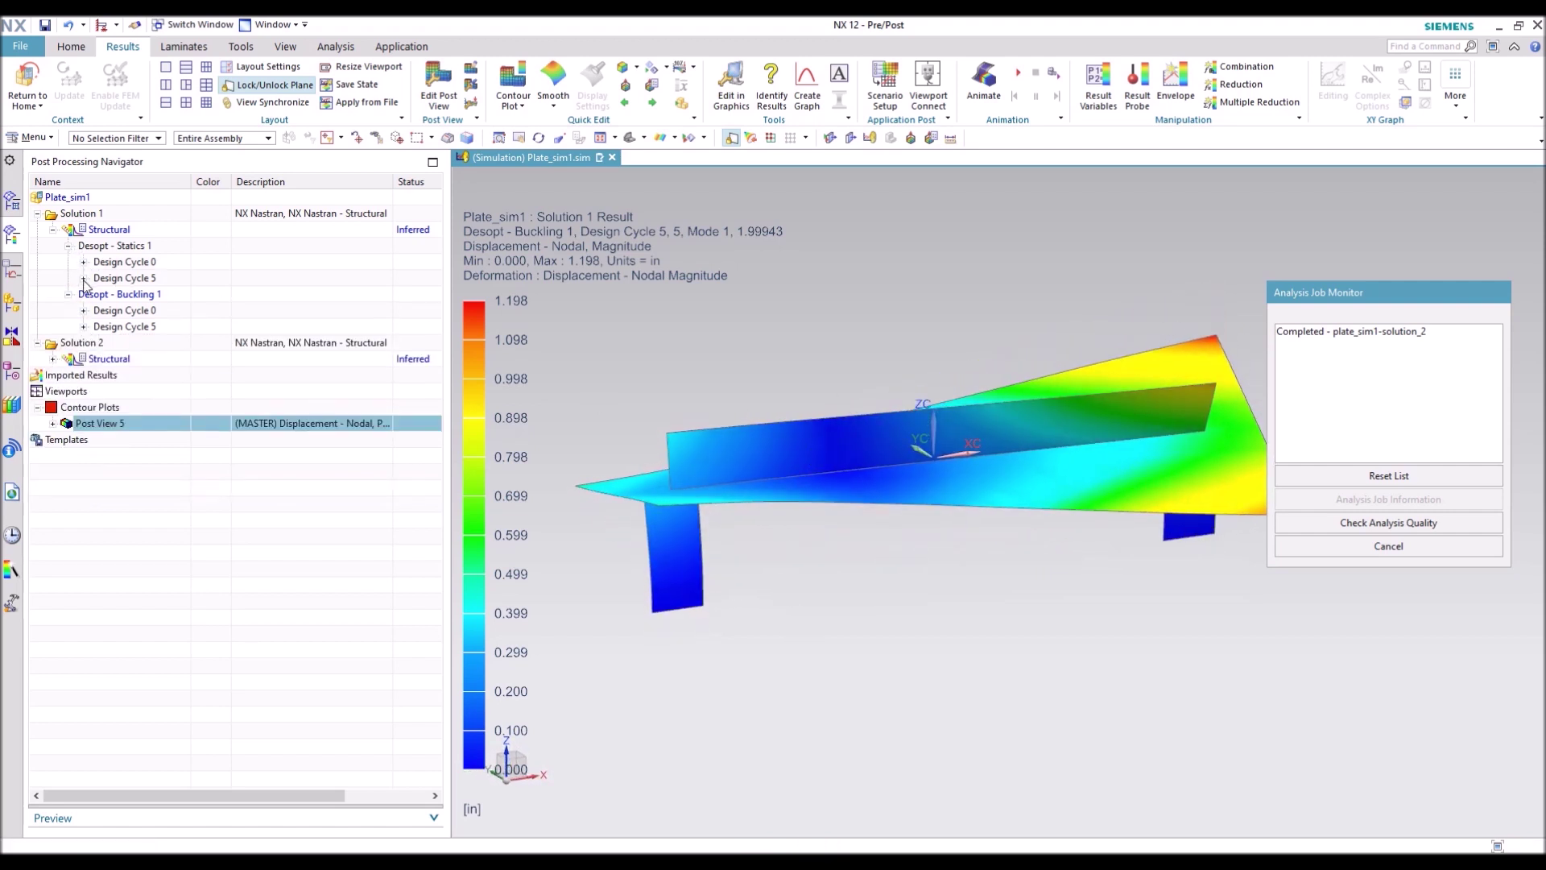
click(83, 277)
double_click(149, 328)
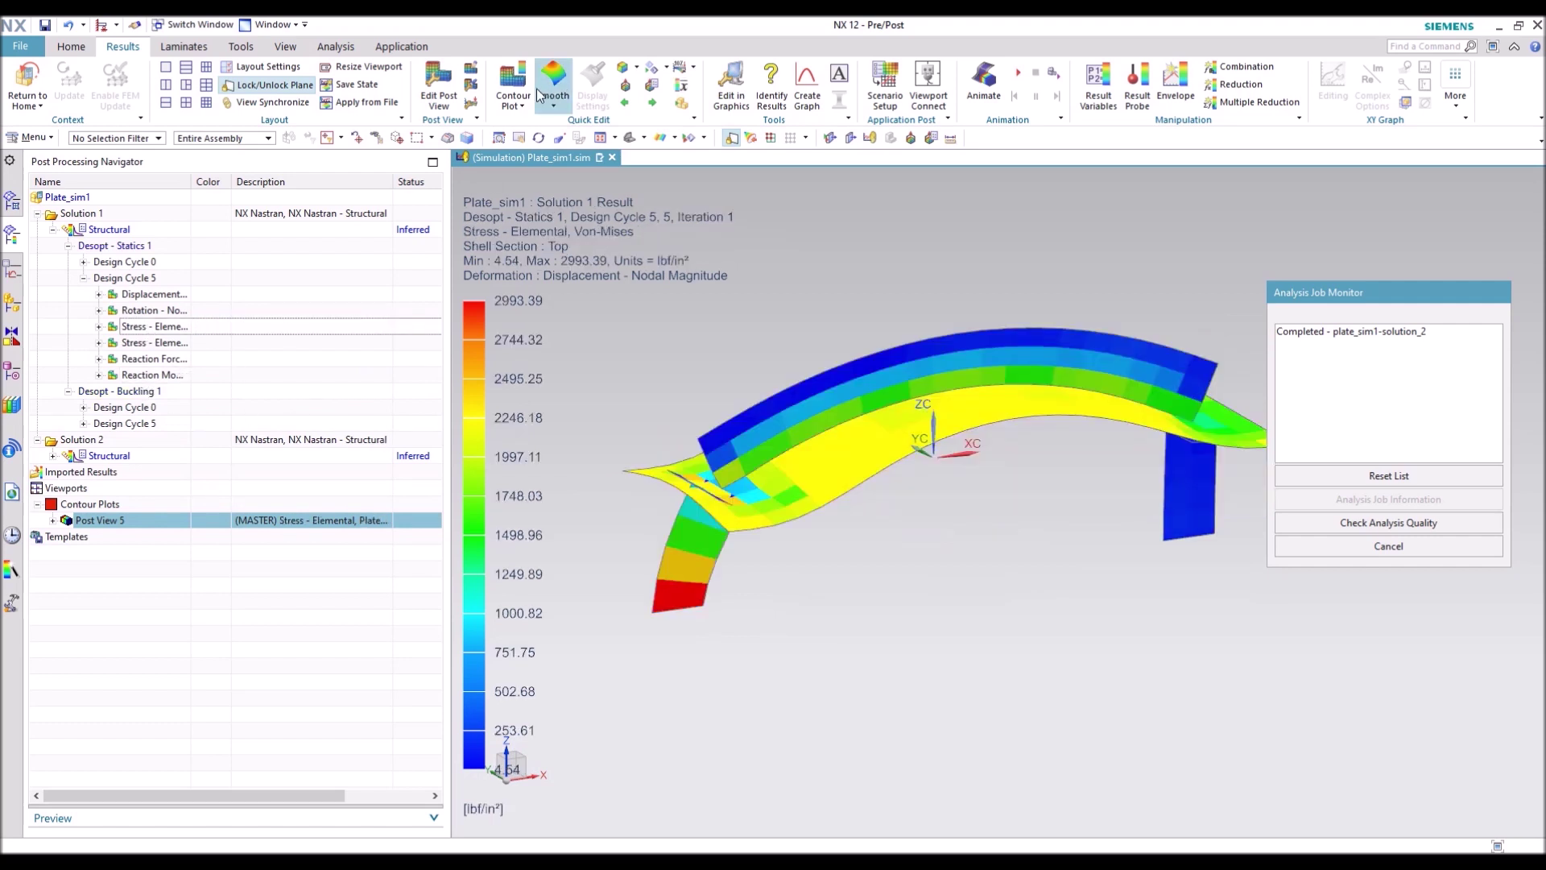
click(425, 95)
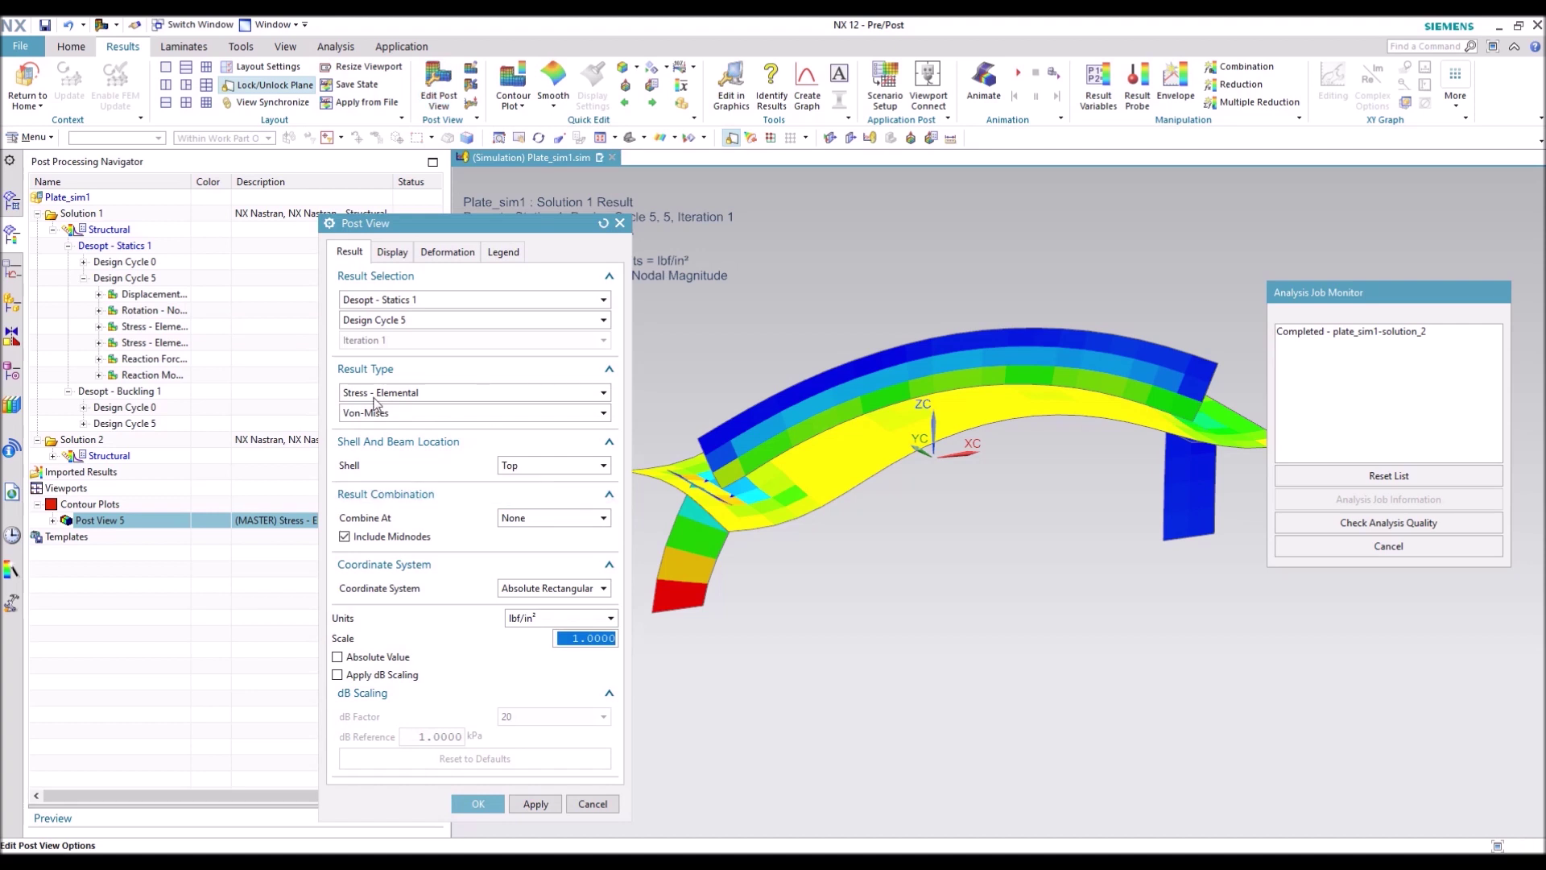
click(509, 466)
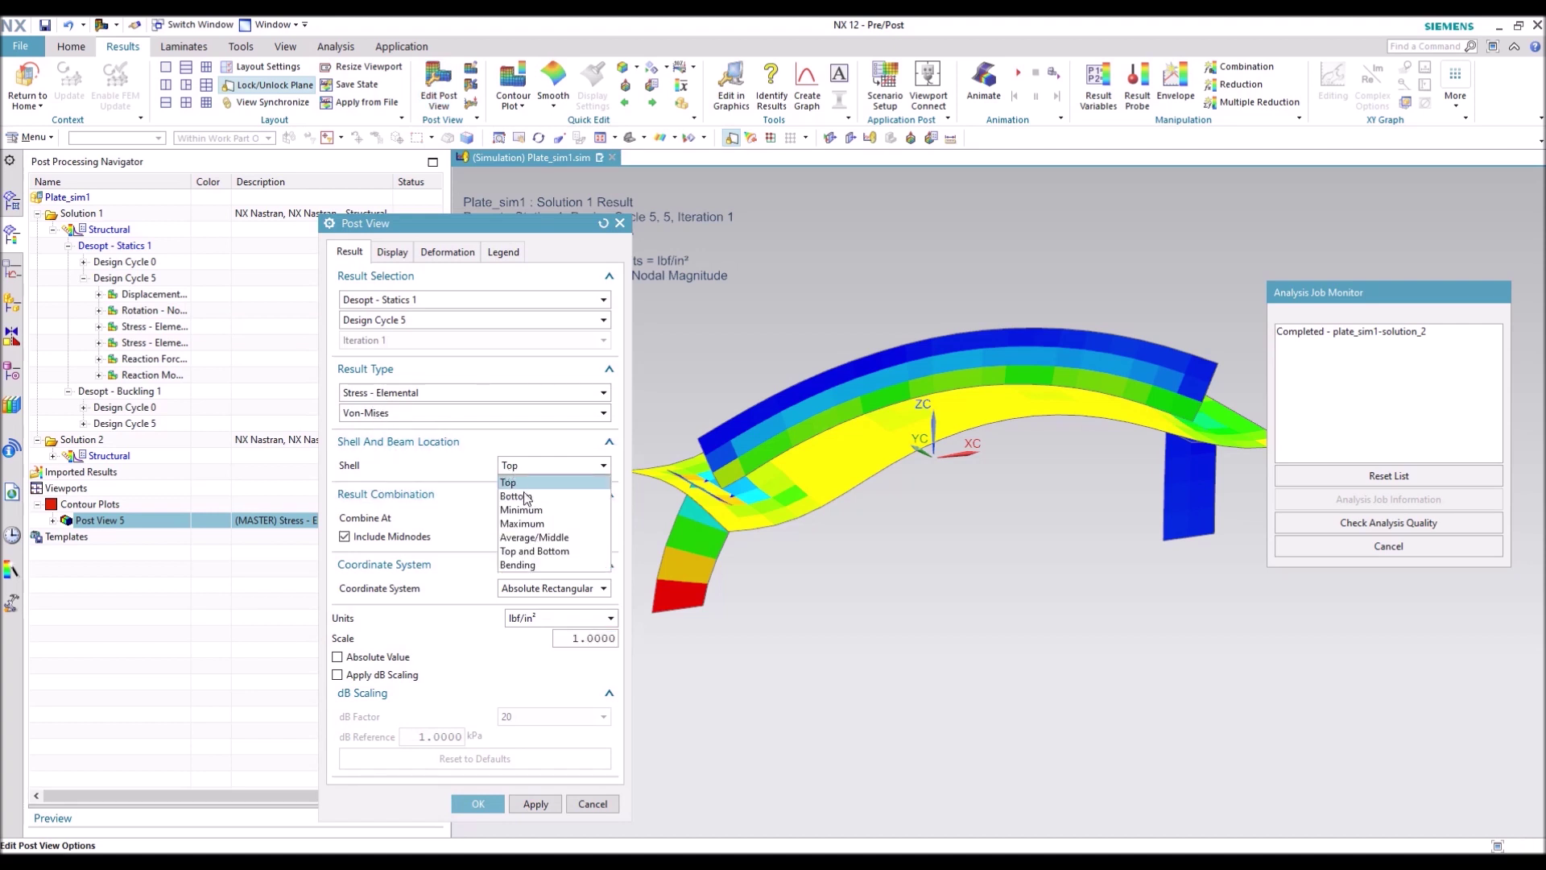
click(524, 493)
click(477, 804)
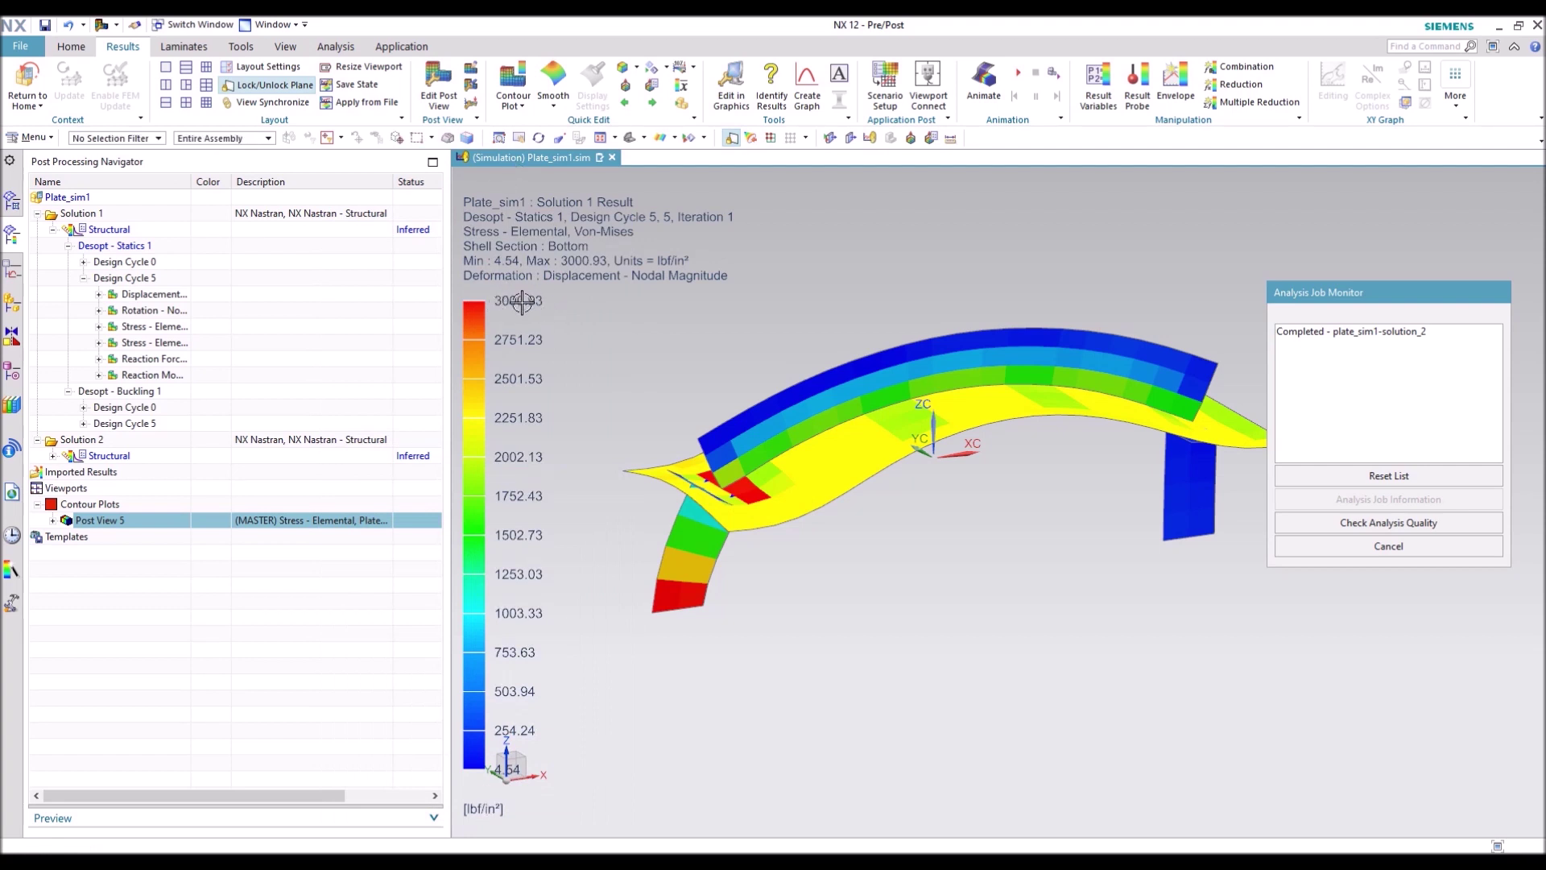
mouse_move(856, 488)
middle_down()
mouse_move(839, 446)
mouse_move(826, 453)
middle_up()
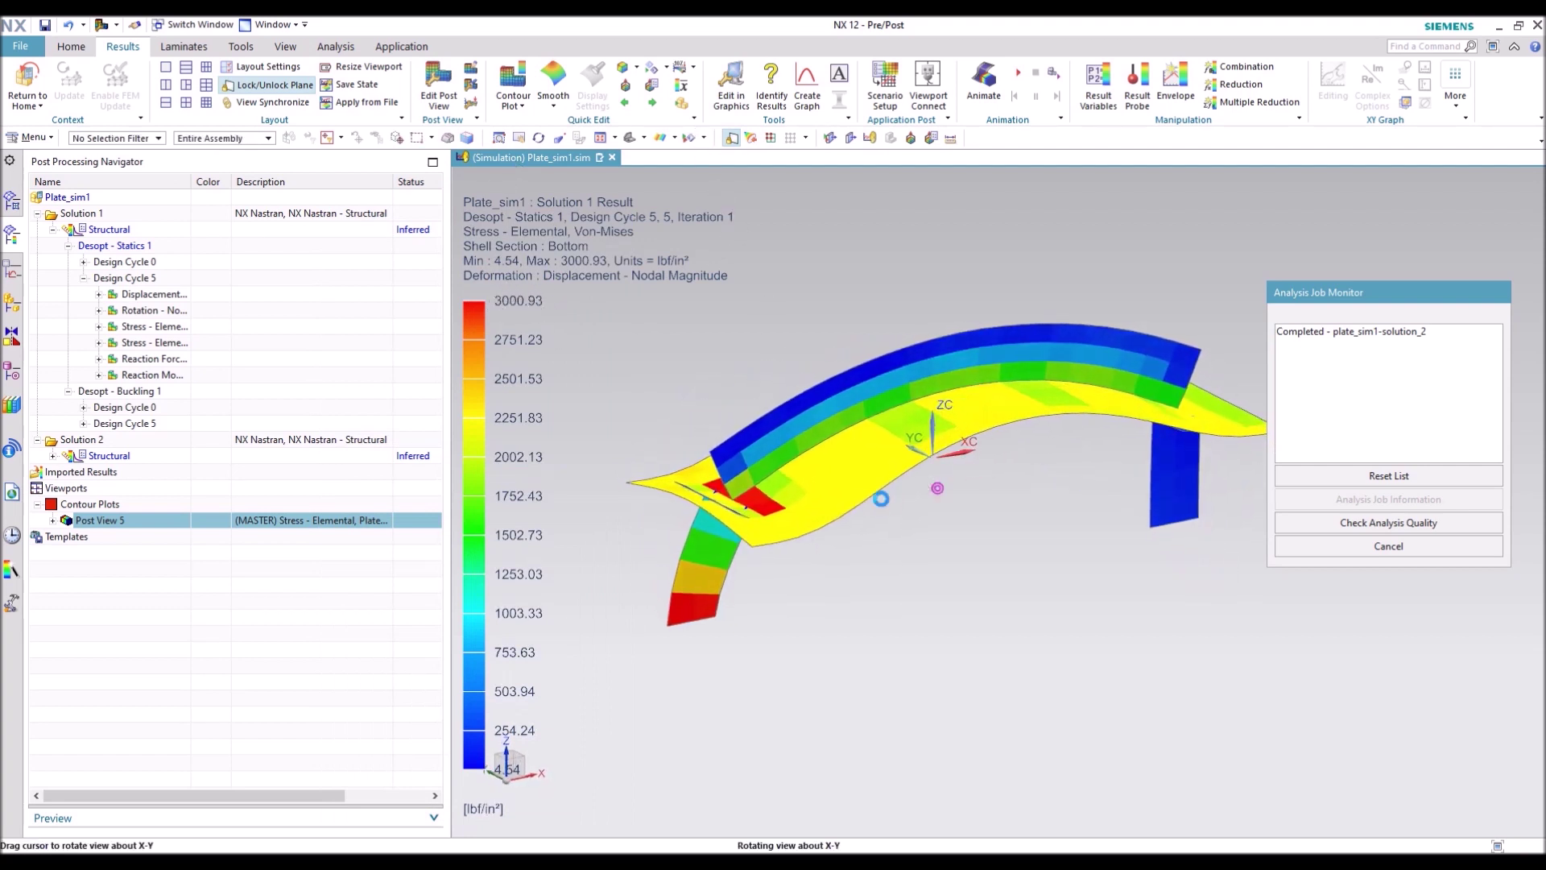
Step: Re-plot buckling mode 1 displacement for design cycle 5
click(84, 423)
double_click(142, 441)
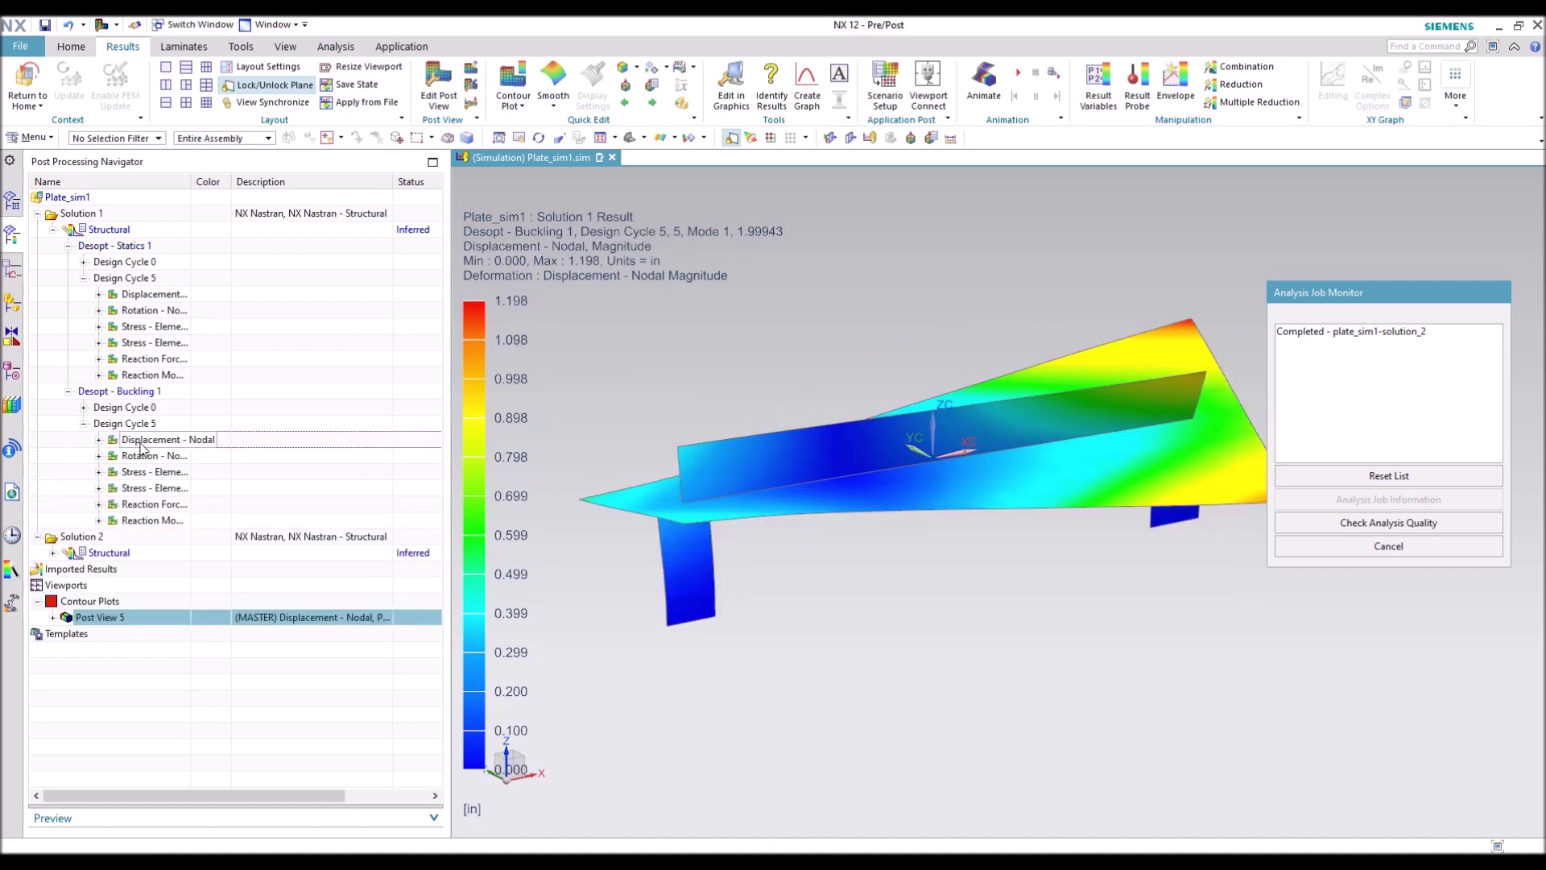
middle_drag(881, 608, 894, 619)
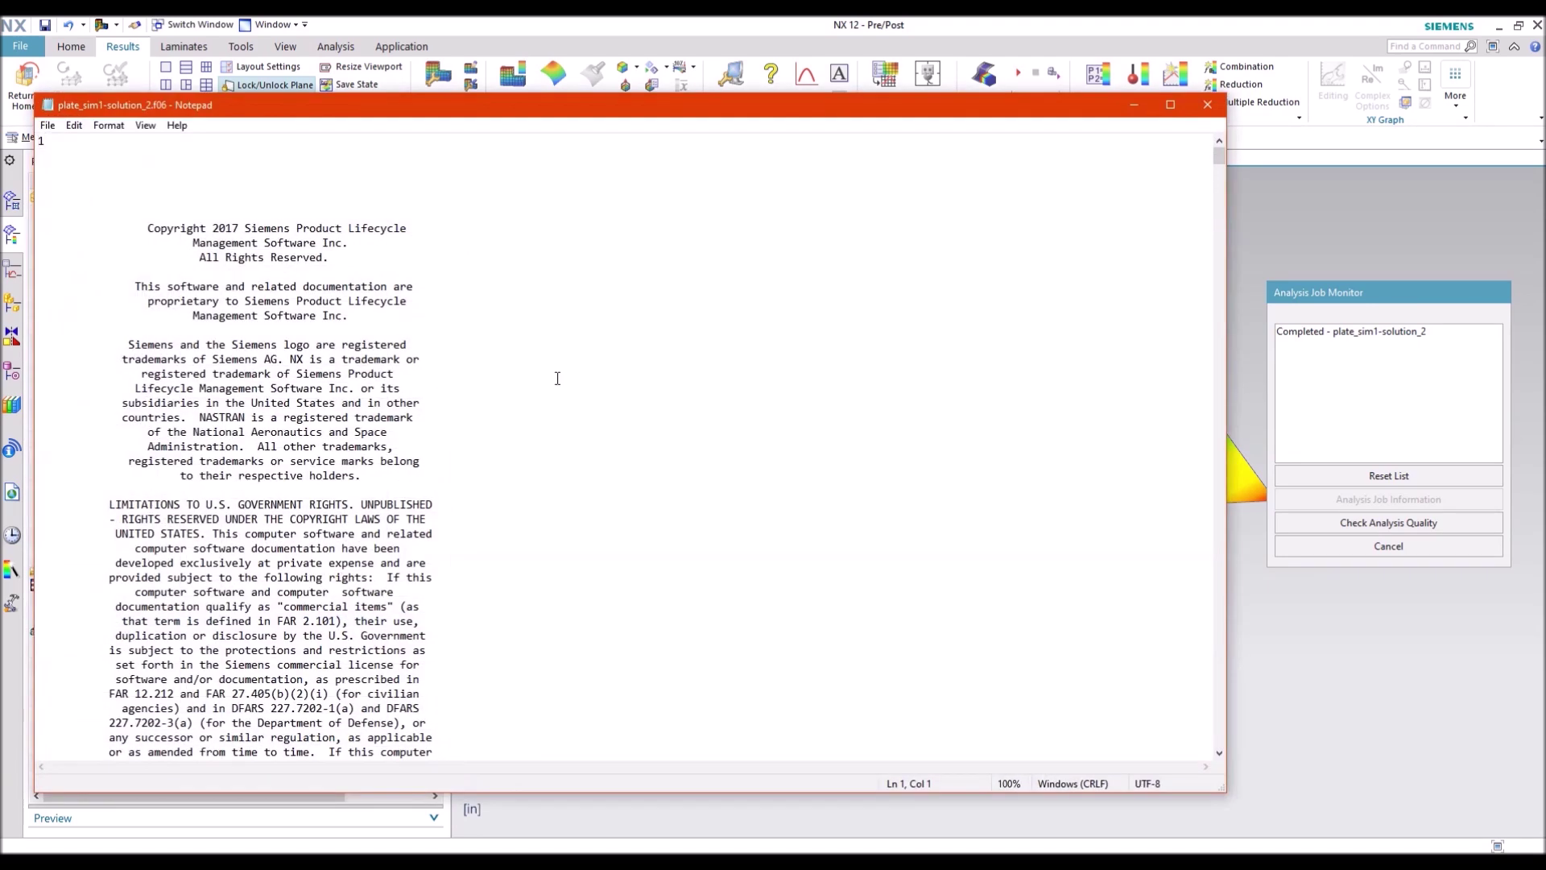
Step: Review the objective history: initial objective 2.060214E-03 and best-design objective 1.598823E-03
drag(1218, 158, 1221, 764)
scroll(356, 481, up, 9)
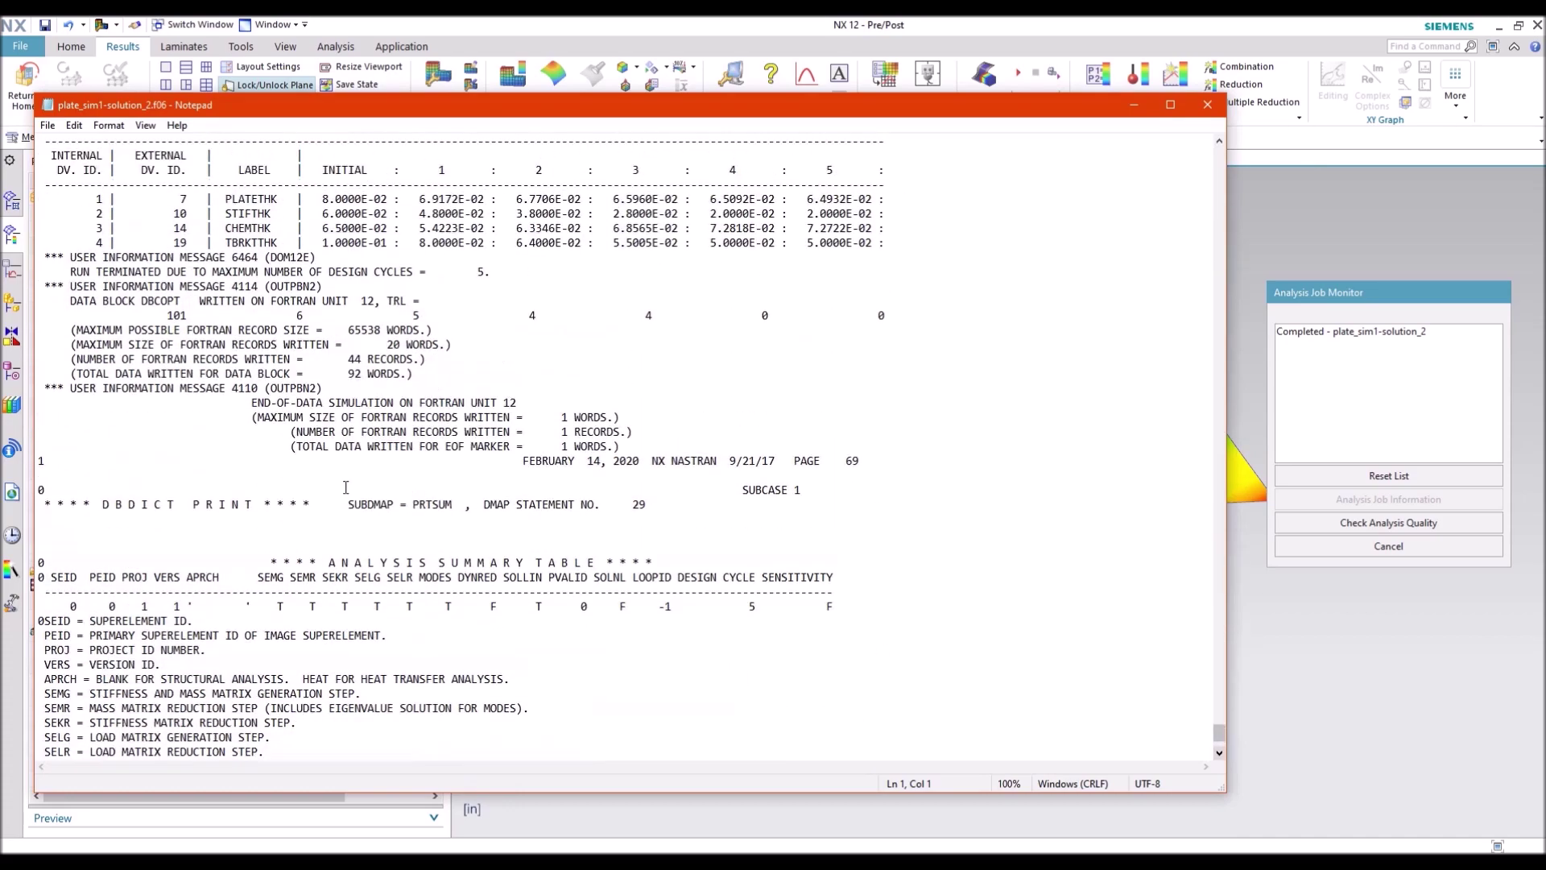
scroll(356, 480, up, 3)
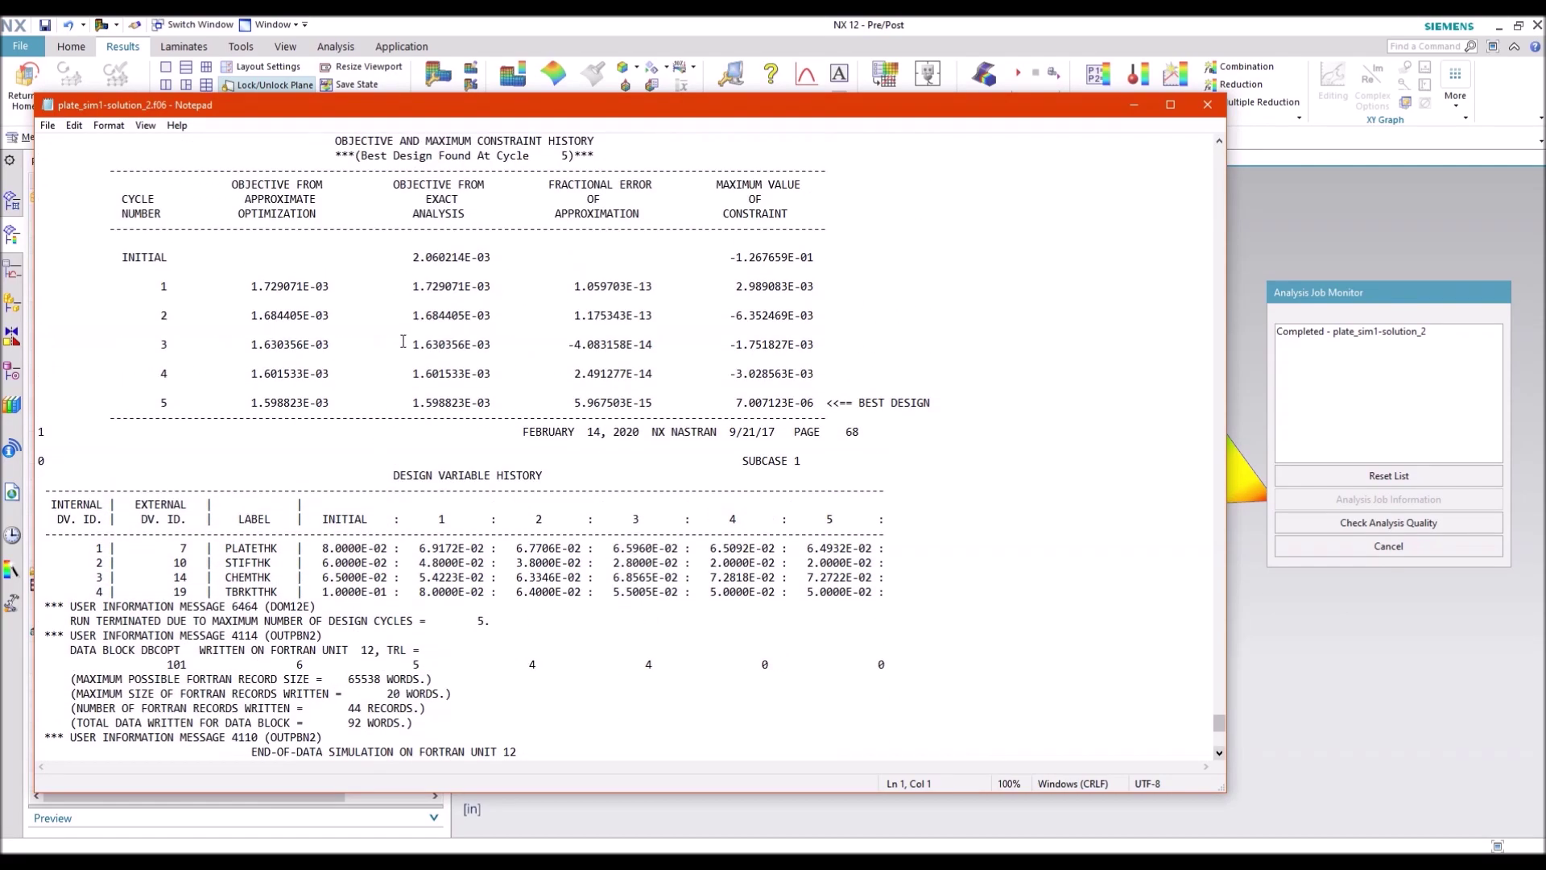
triple_click(118, 256)
click(117, 256)
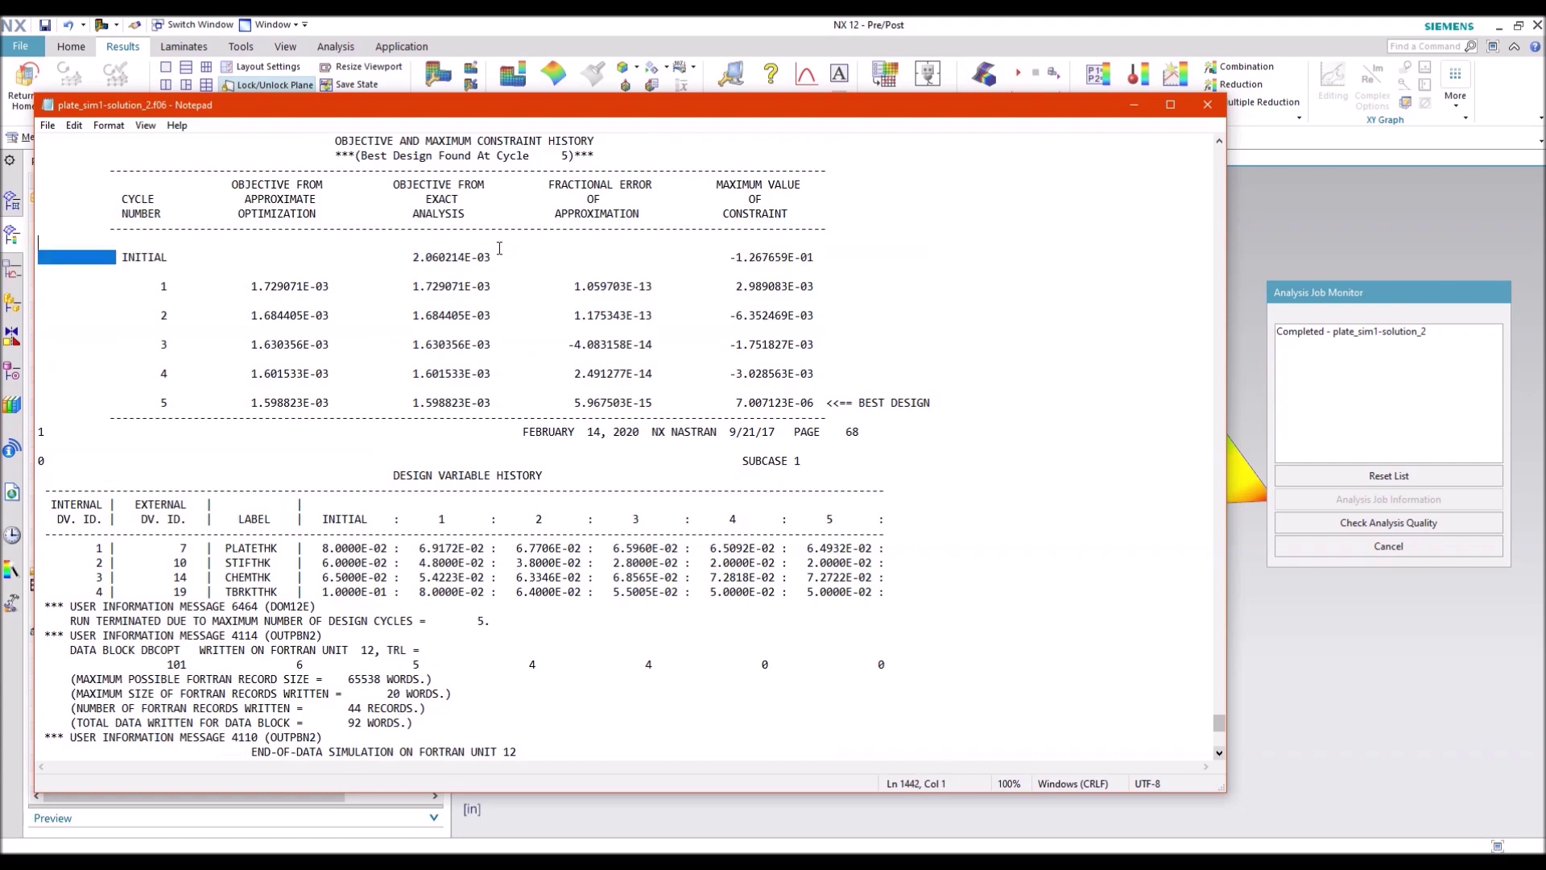
shift+click(493, 258)
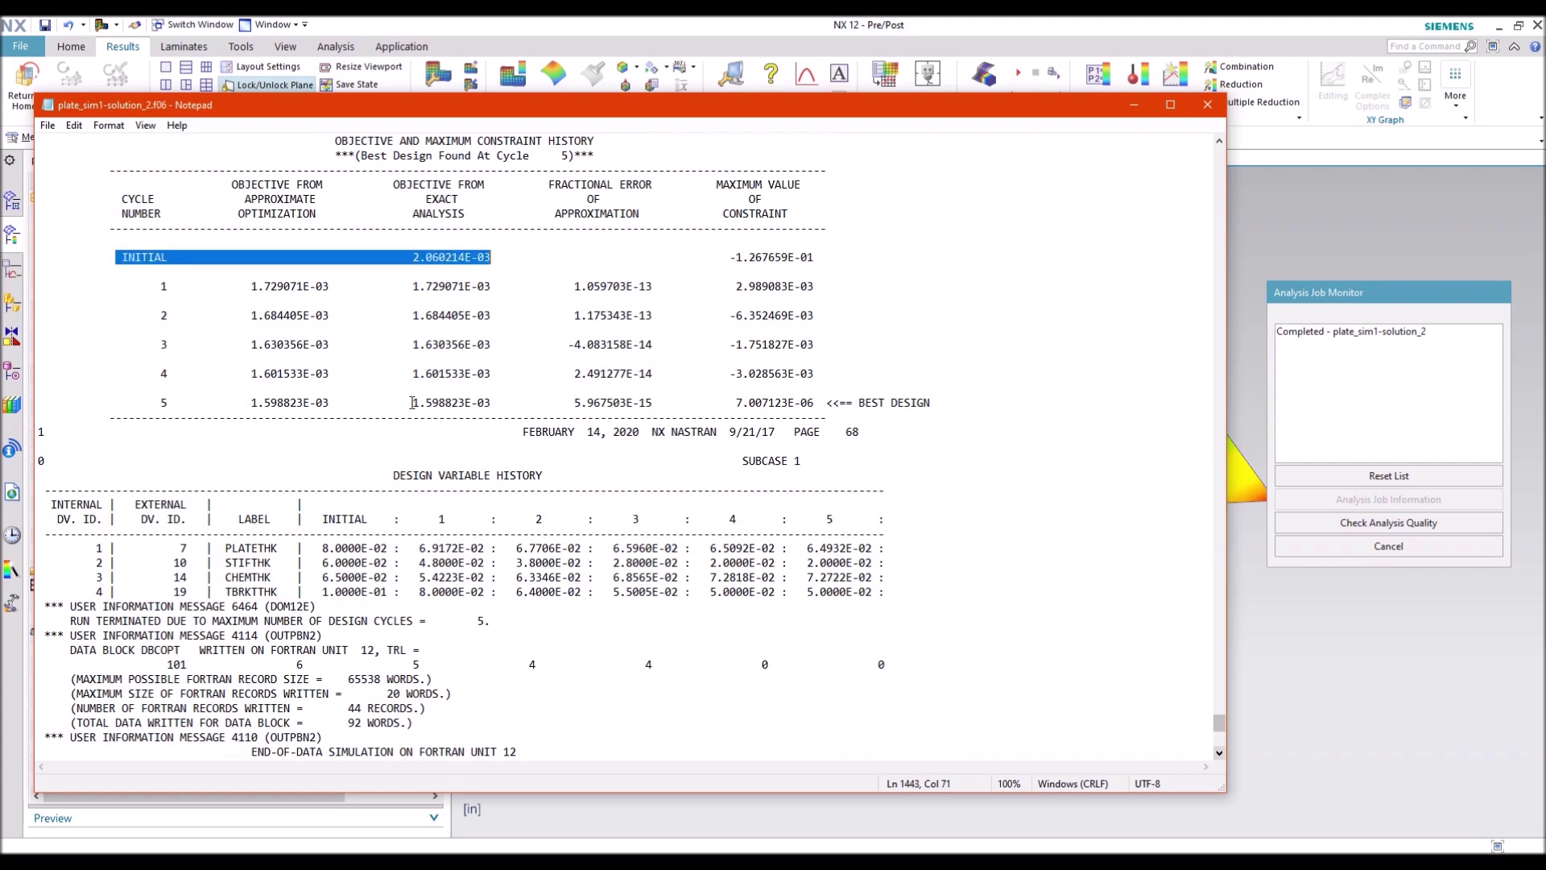
drag(412, 402, 492, 402)
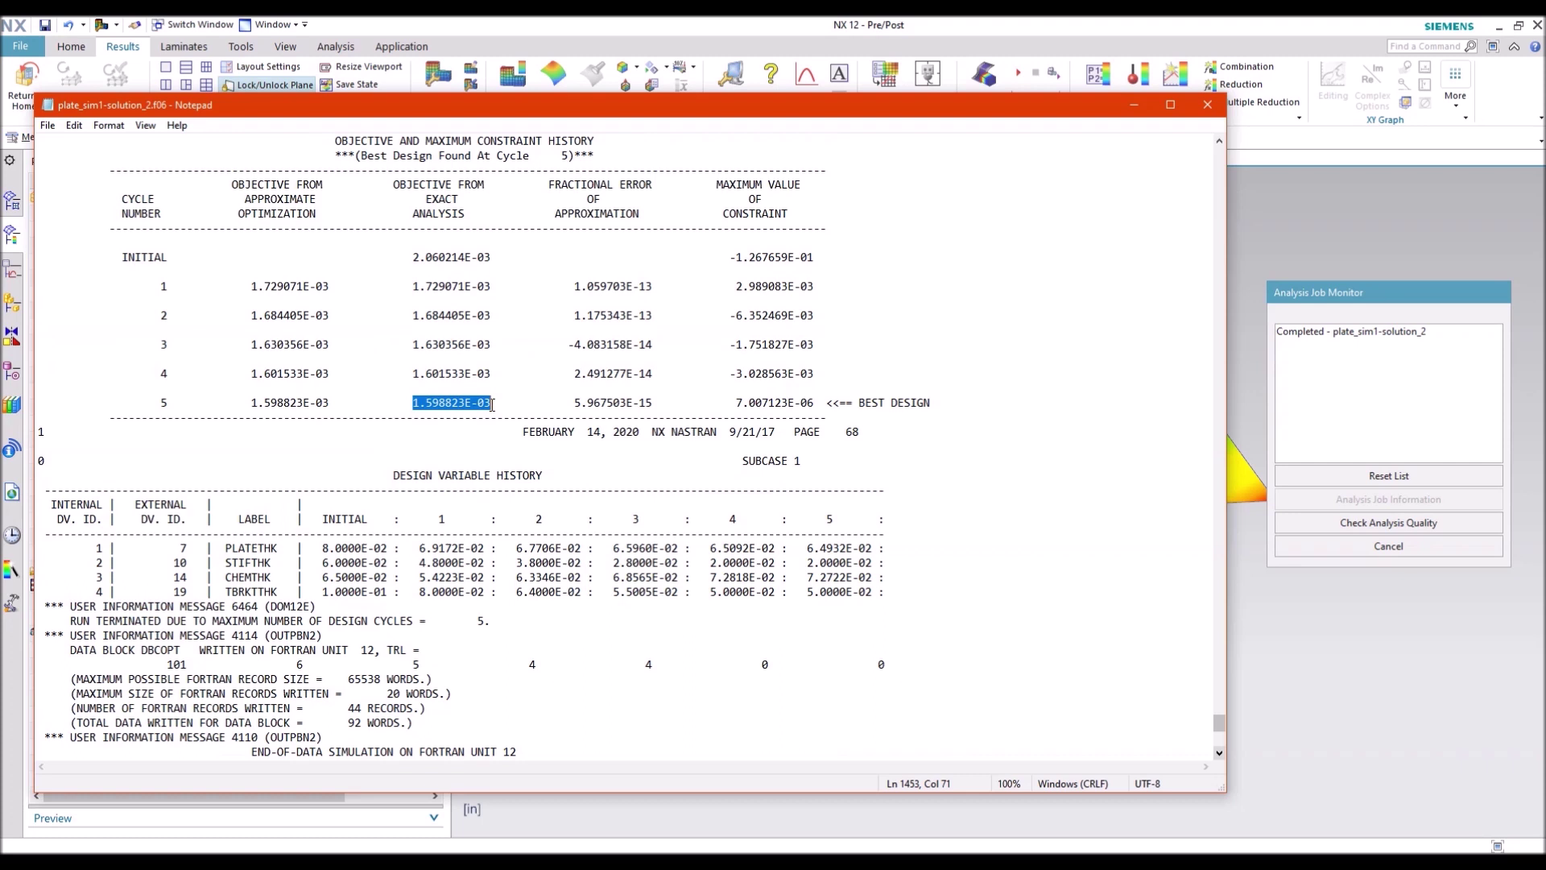
click(473, 402)
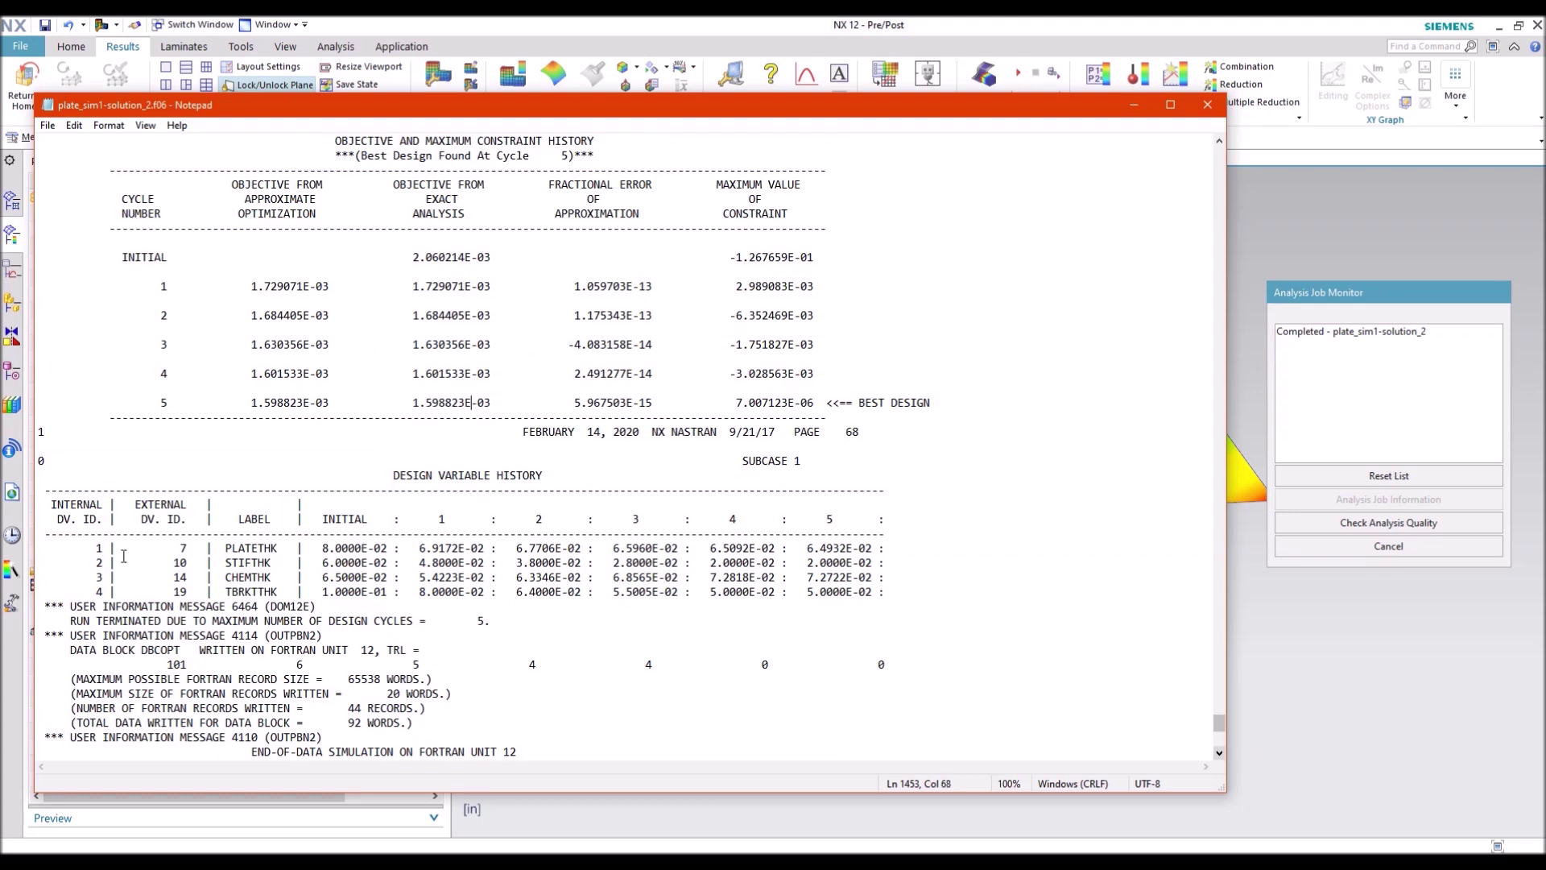
Step: Mark design variables PLATETHK, STIFTHK, CHEMTHK, TBRKTTHK and their initial thicknesses (STIFTHK 0.06, CHEMTHK 0.065, TBRKTTHK 0.1)
double_click(250, 551)
double_click(250, 564)
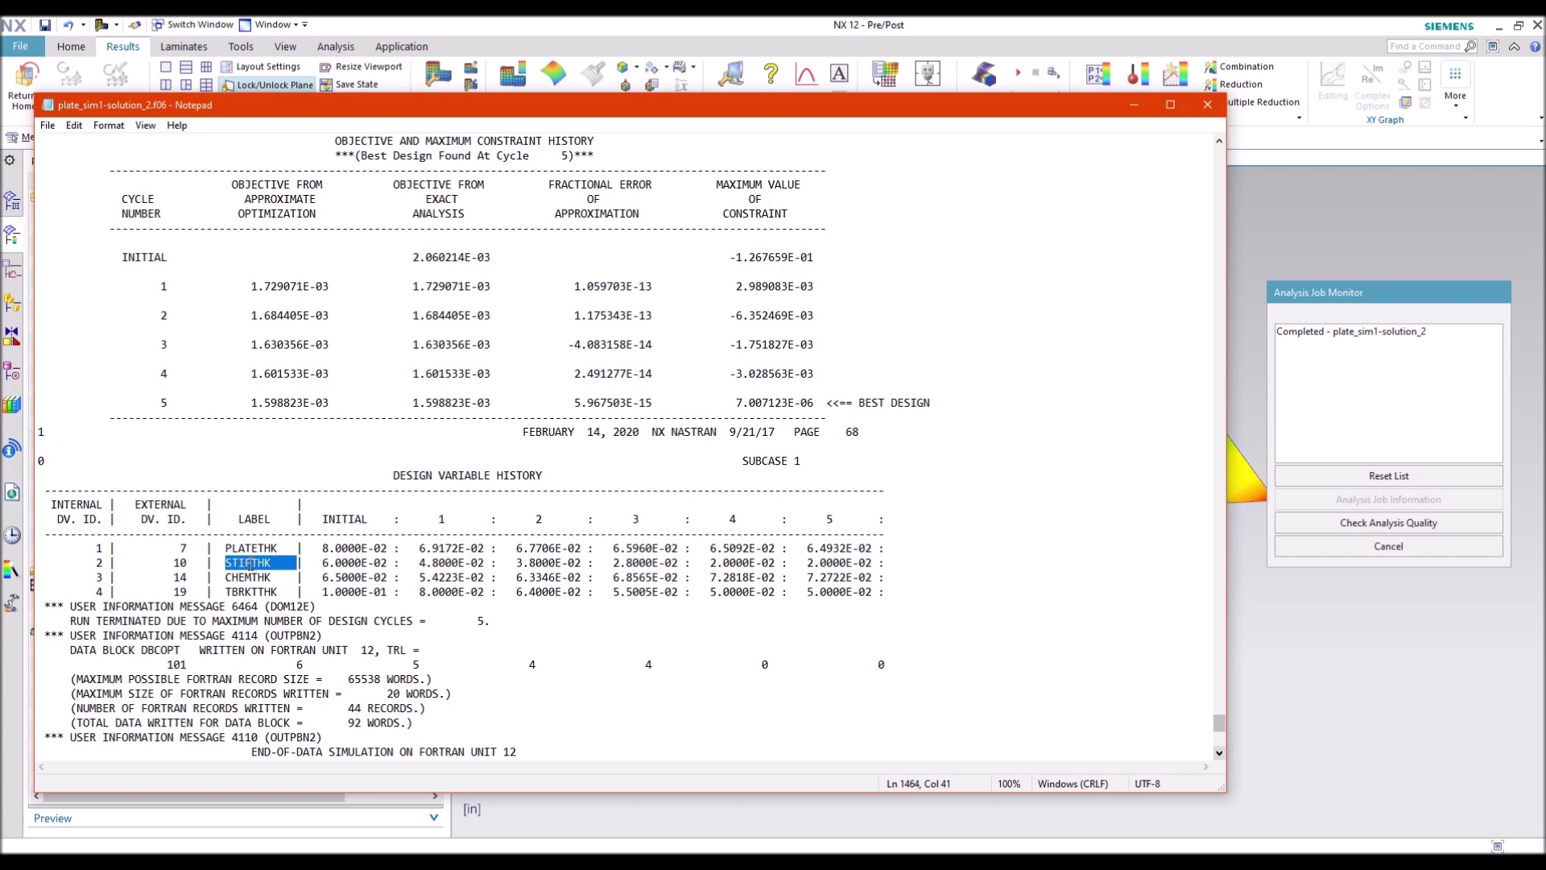
double_click(251, 577)
double_click(256, 592)
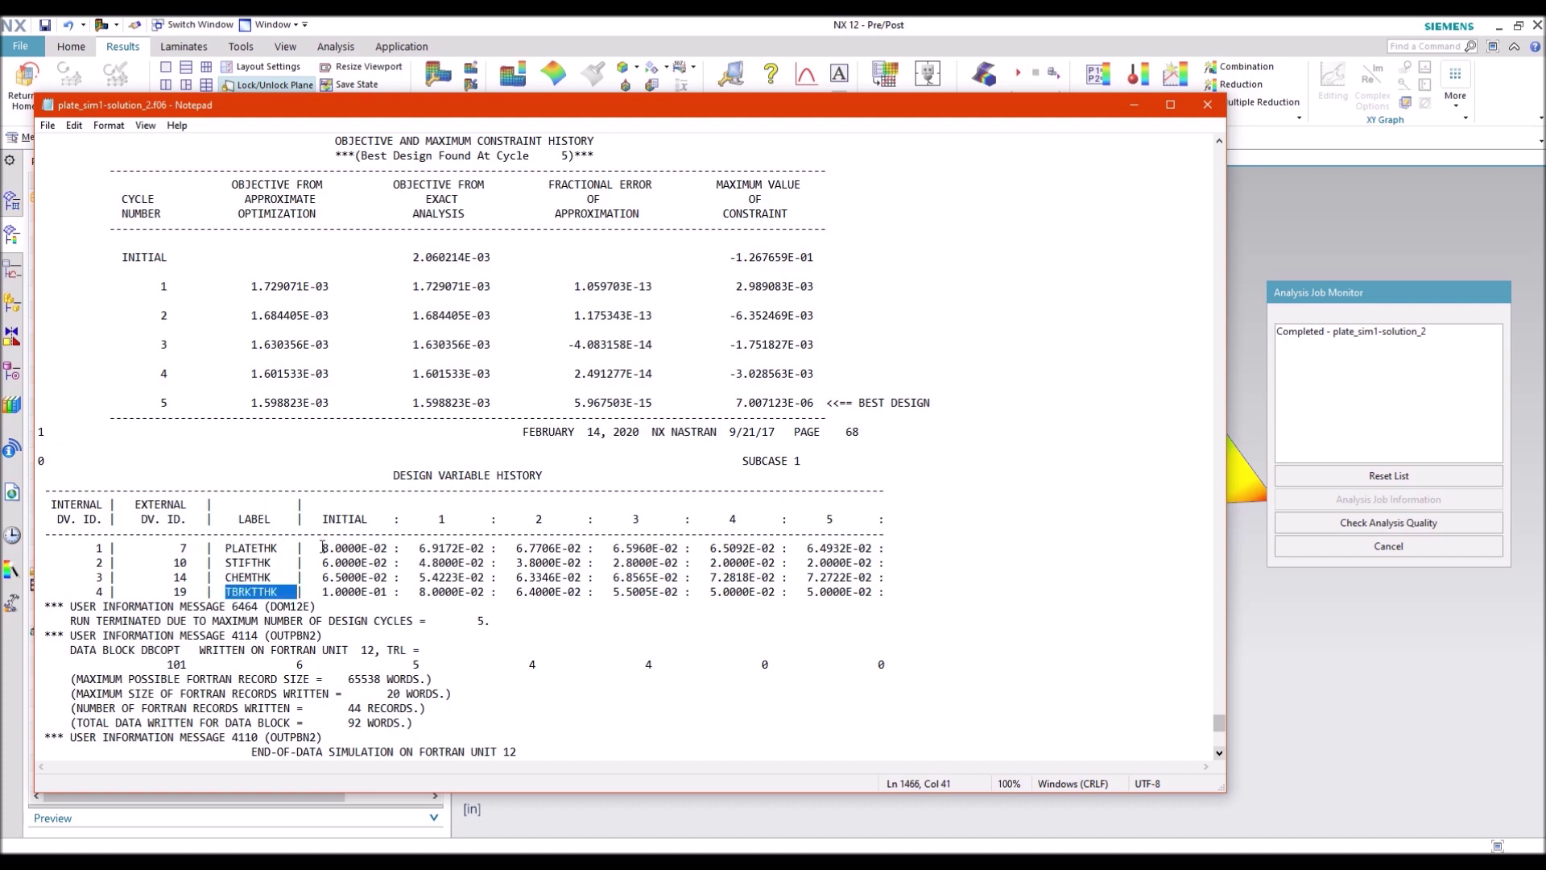
double_click(330, 549)
double_click(346, 562)
double_click(349, 579)
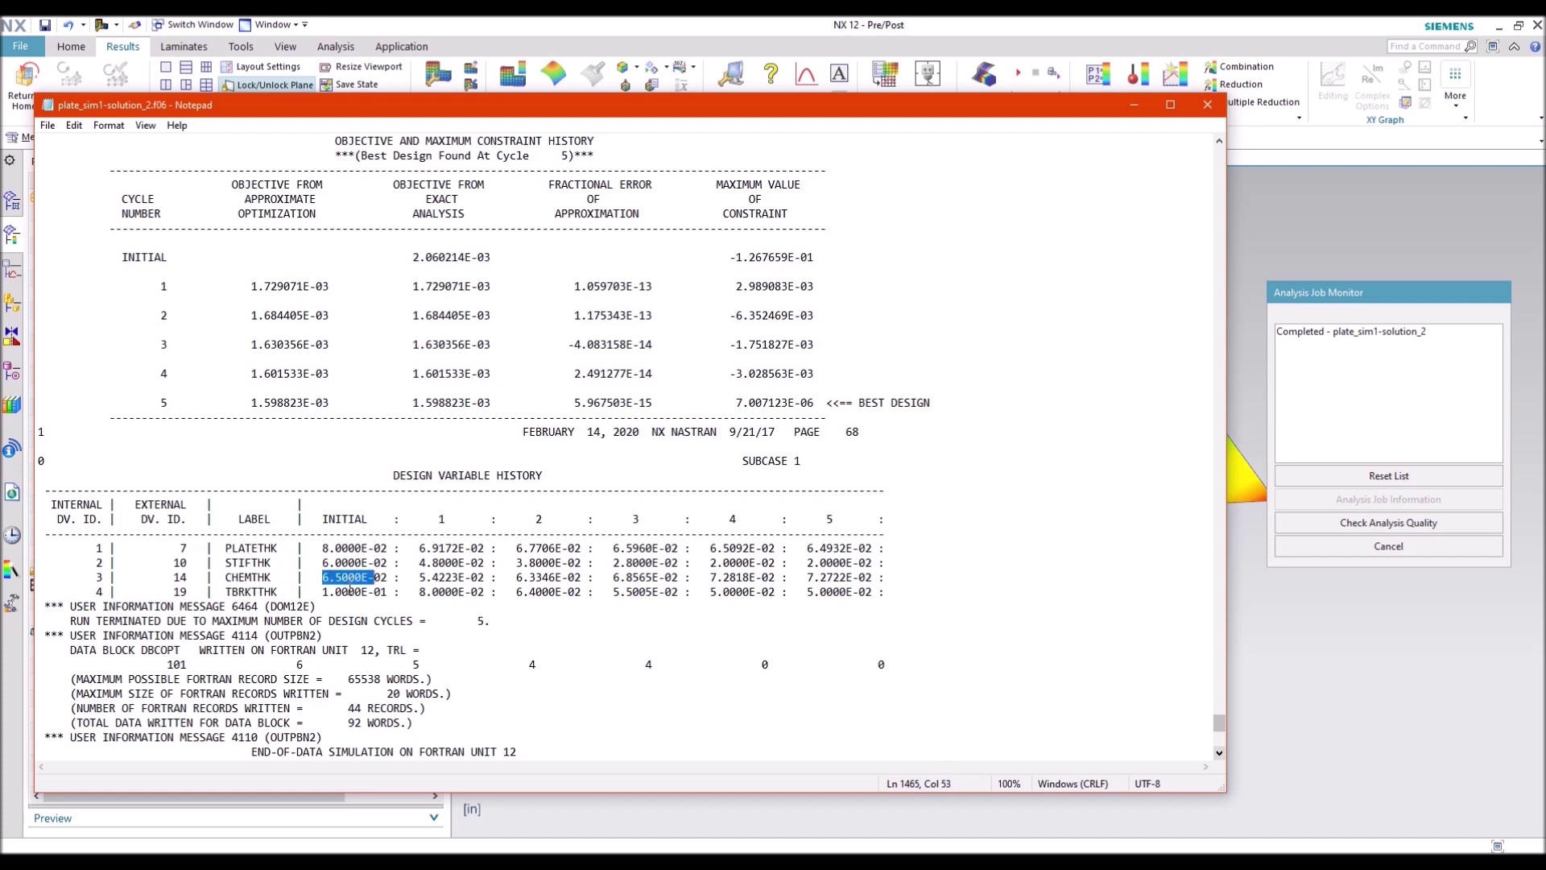
double_click(348, 593)
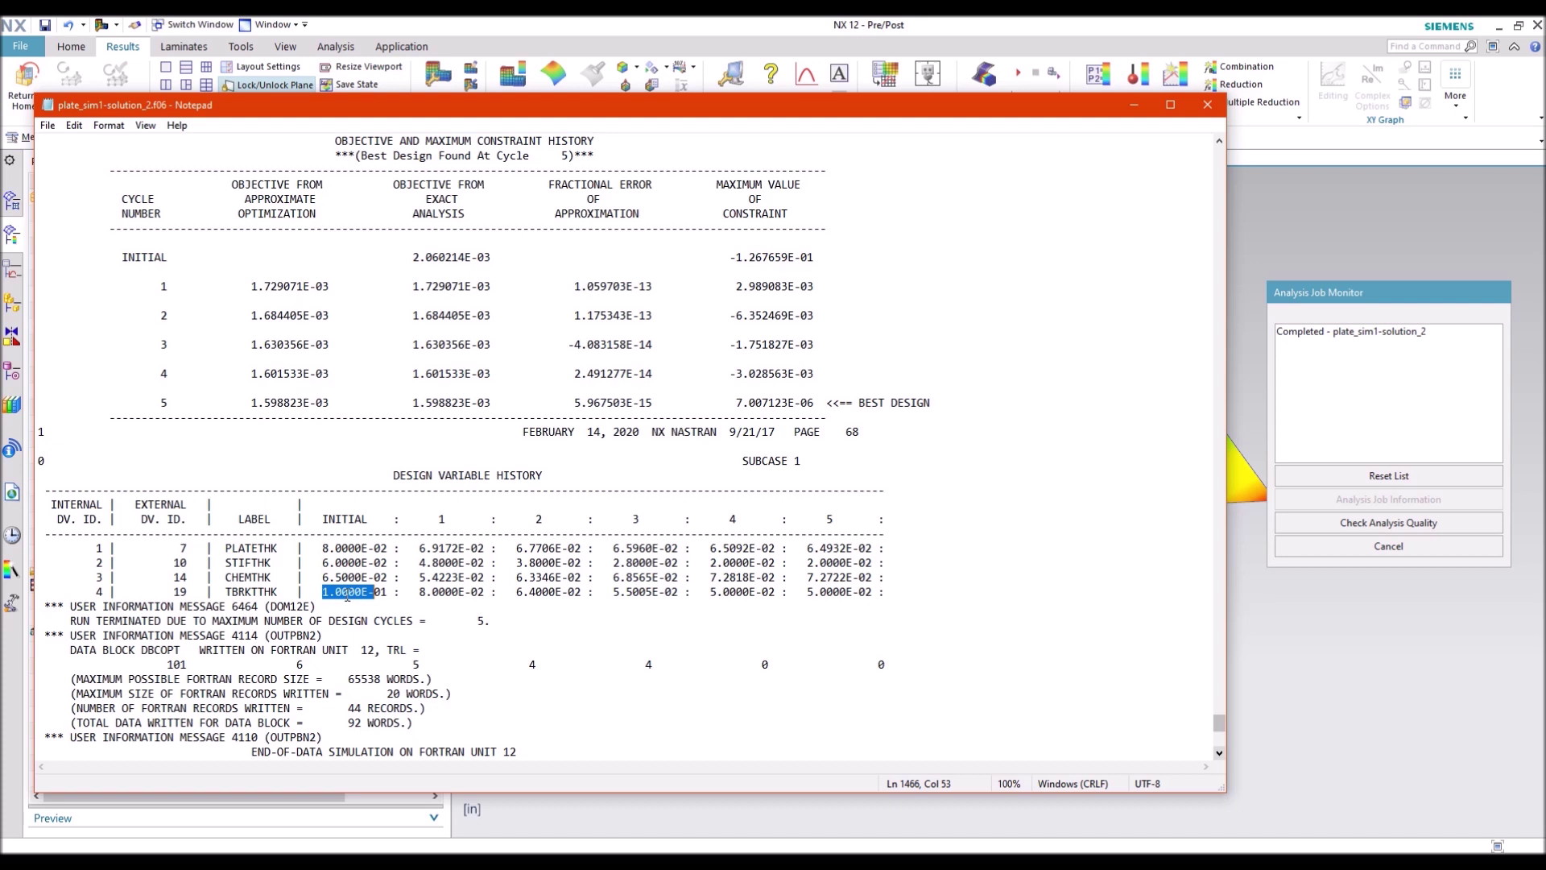
Step: Check the cycle 5 thicknesses (TBRKTTHK 0.05, CHEMTHK 0.072722, STIFTHK 0.02, PLATETHK 0.064932) and close the f06
double_click(850, 593)
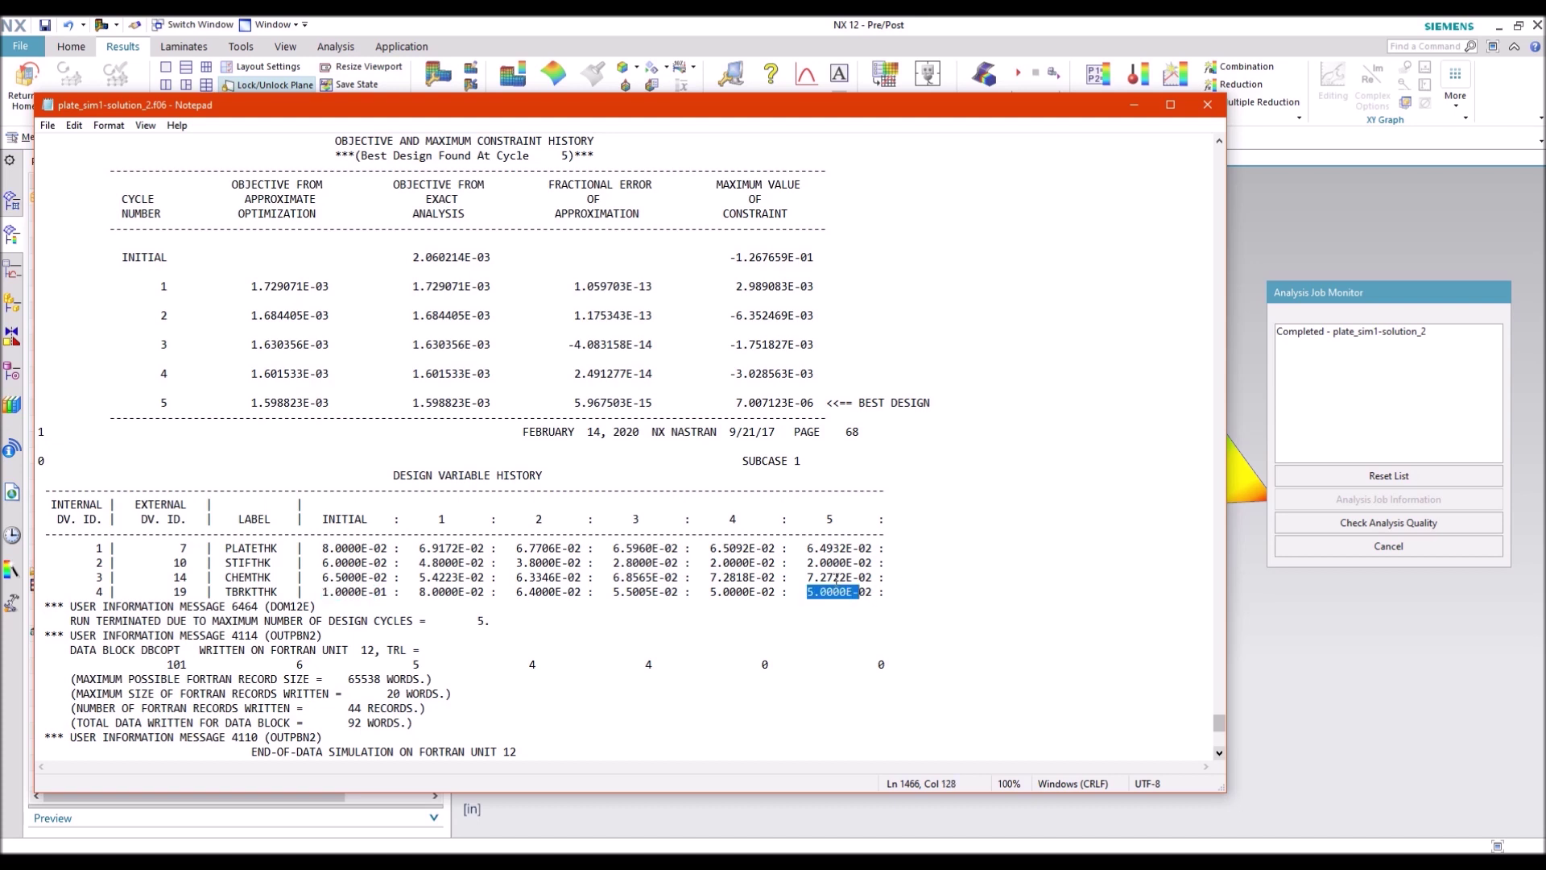
double_click(836, 579)
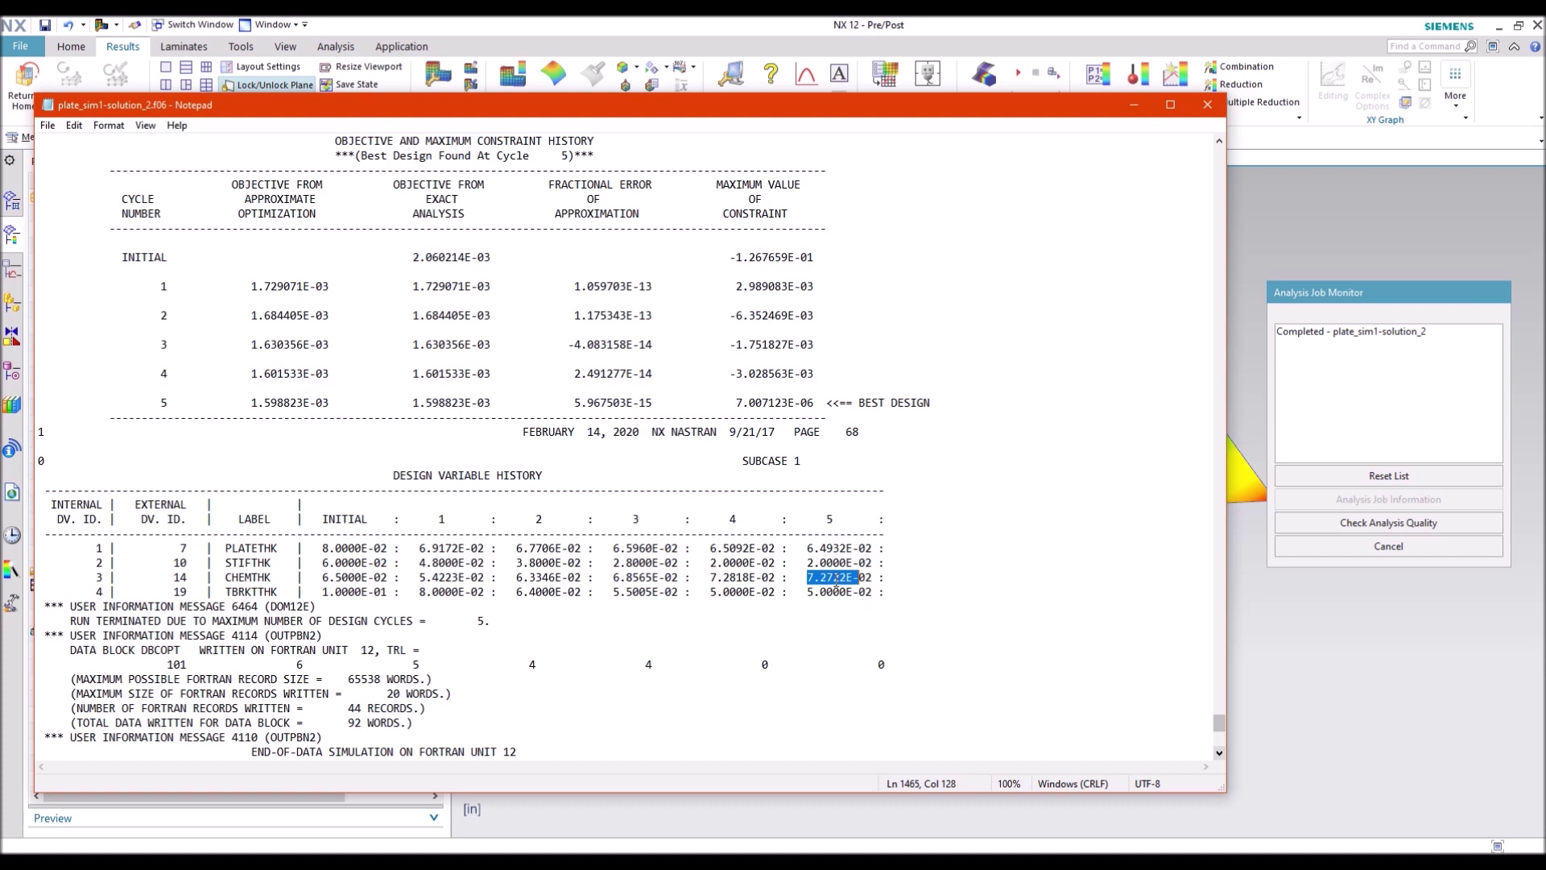
double_click(839, 562)
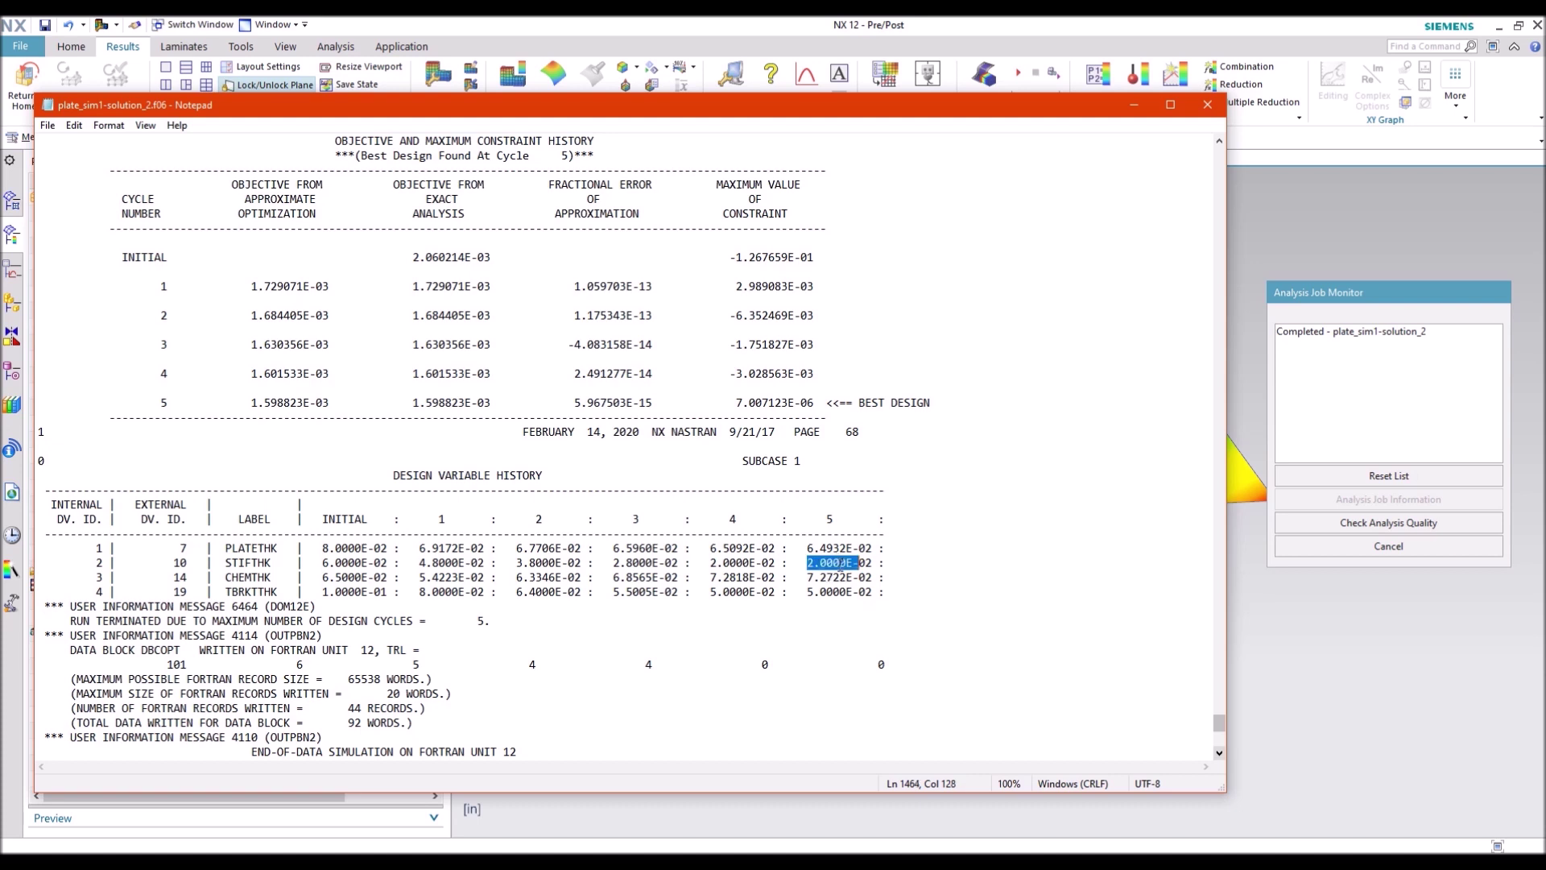
double_click(836, 548)
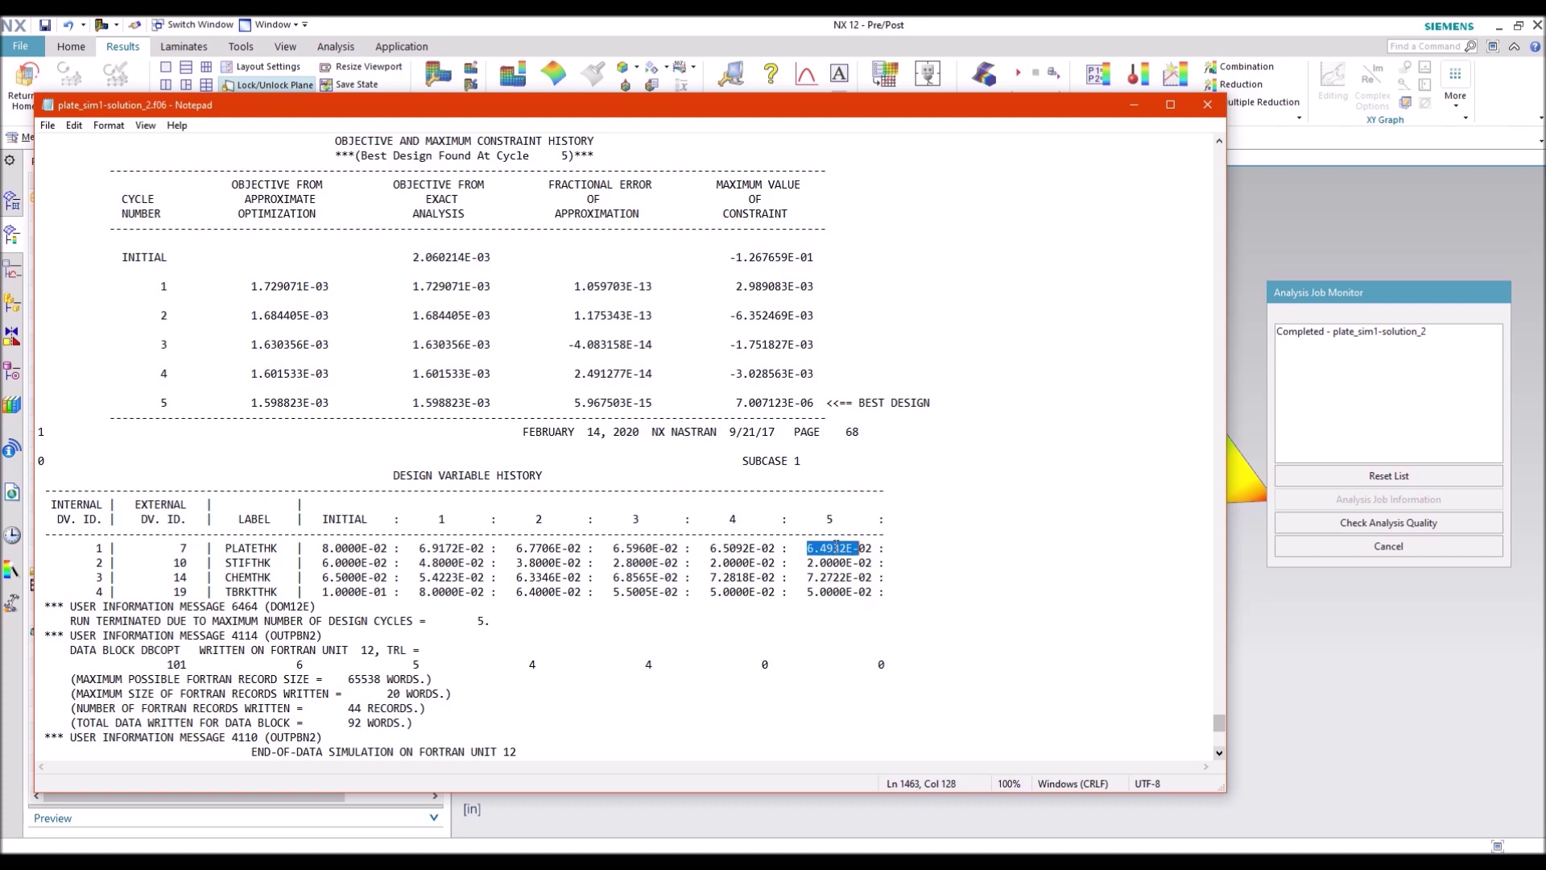
click(516, 620)
scroll(527, 630, up, 7)
scroll(531, 633, up, 2)
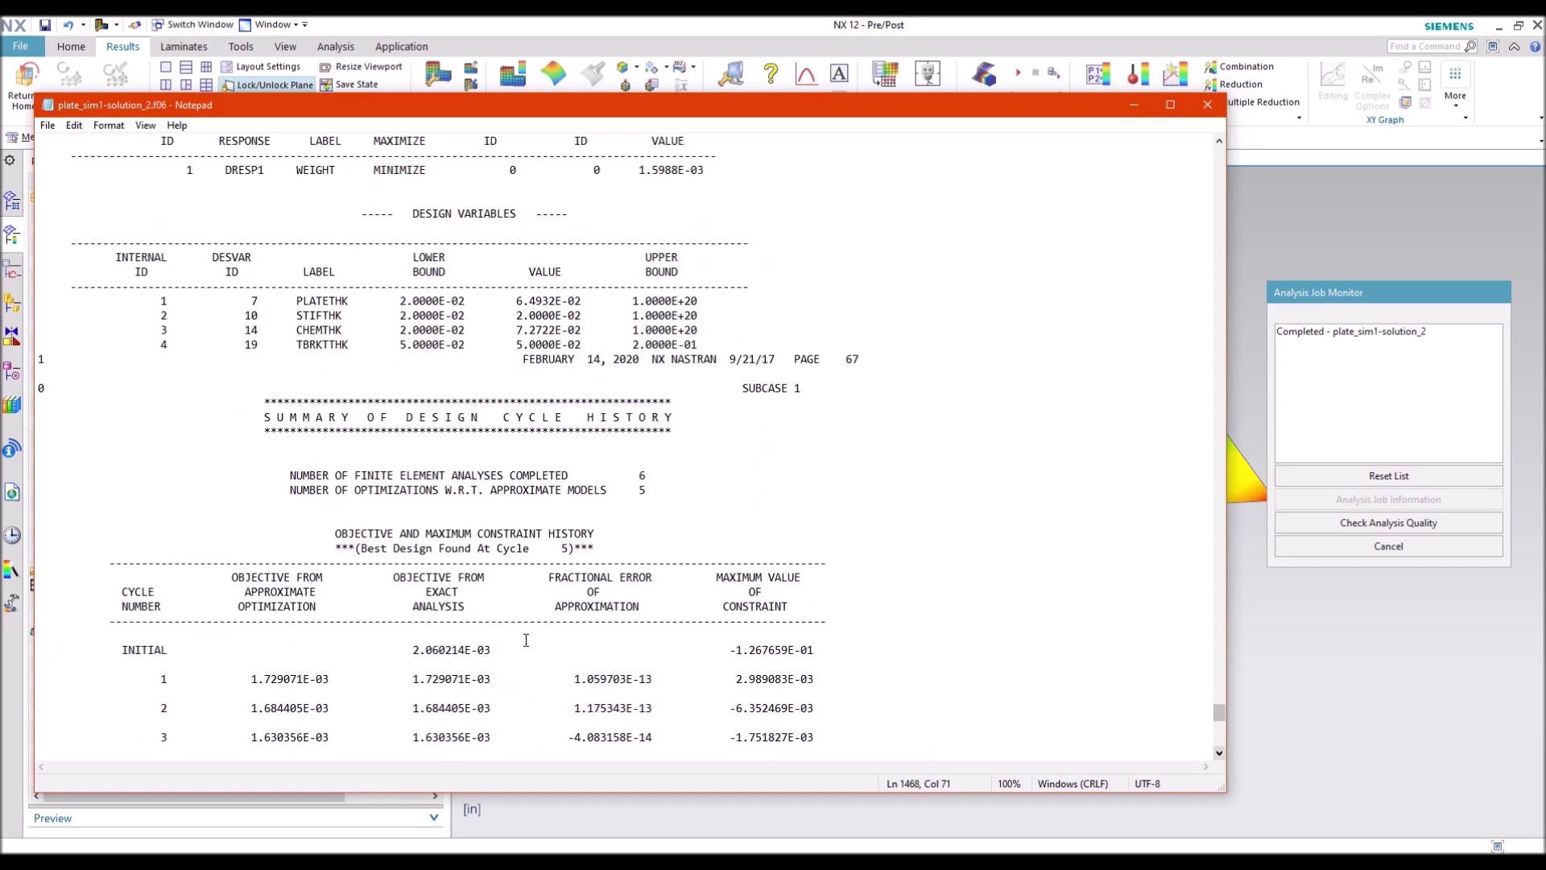
click(1211, 109)
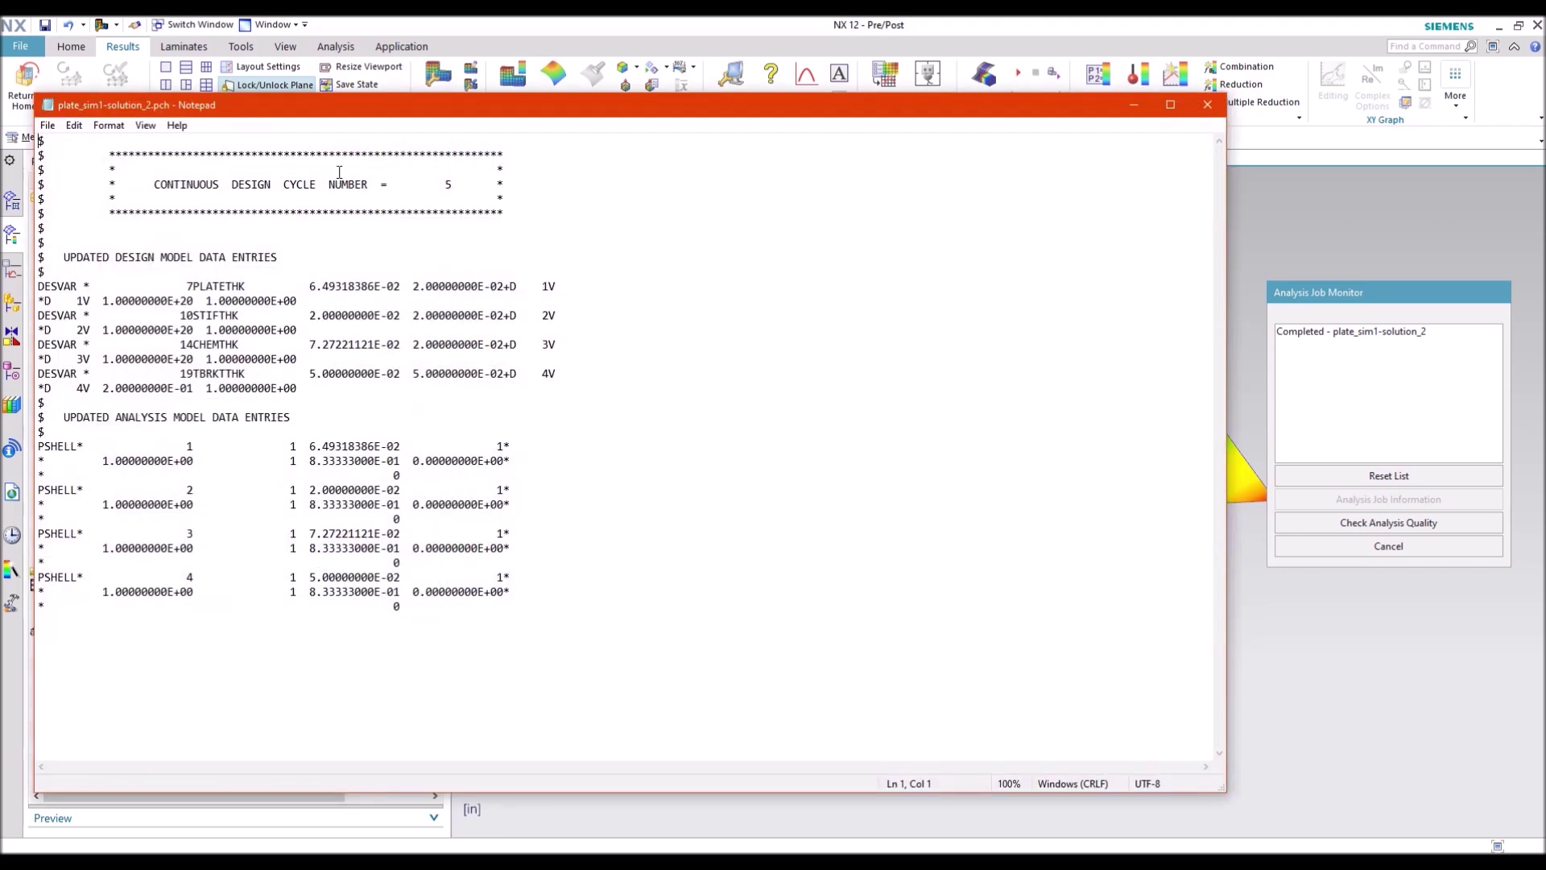
drag(326, 115, 368, 93)
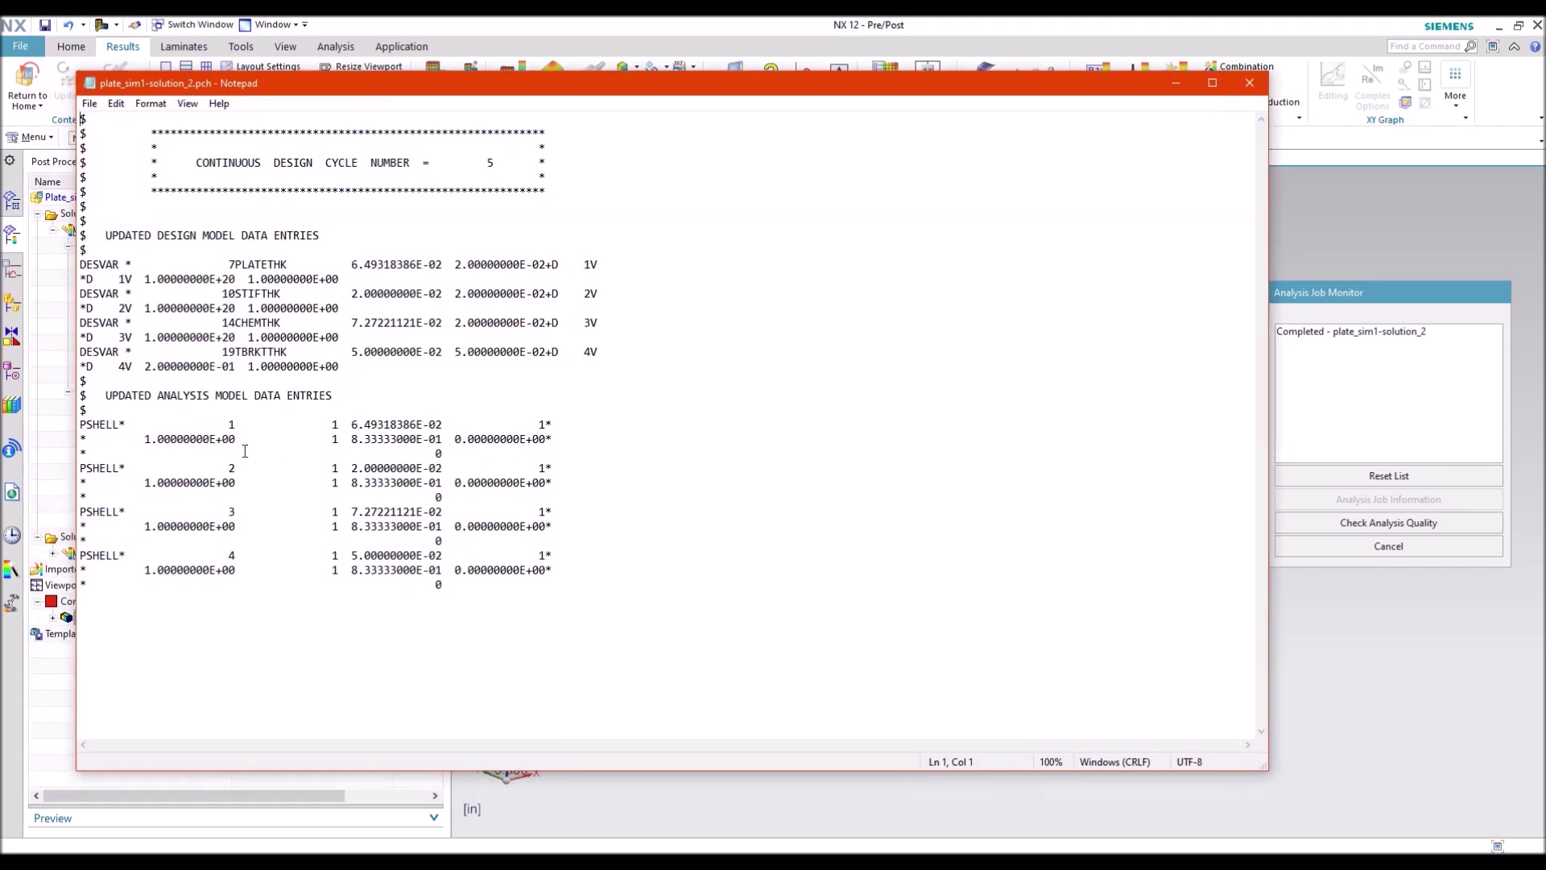
drag(81, 395, 570, 579)
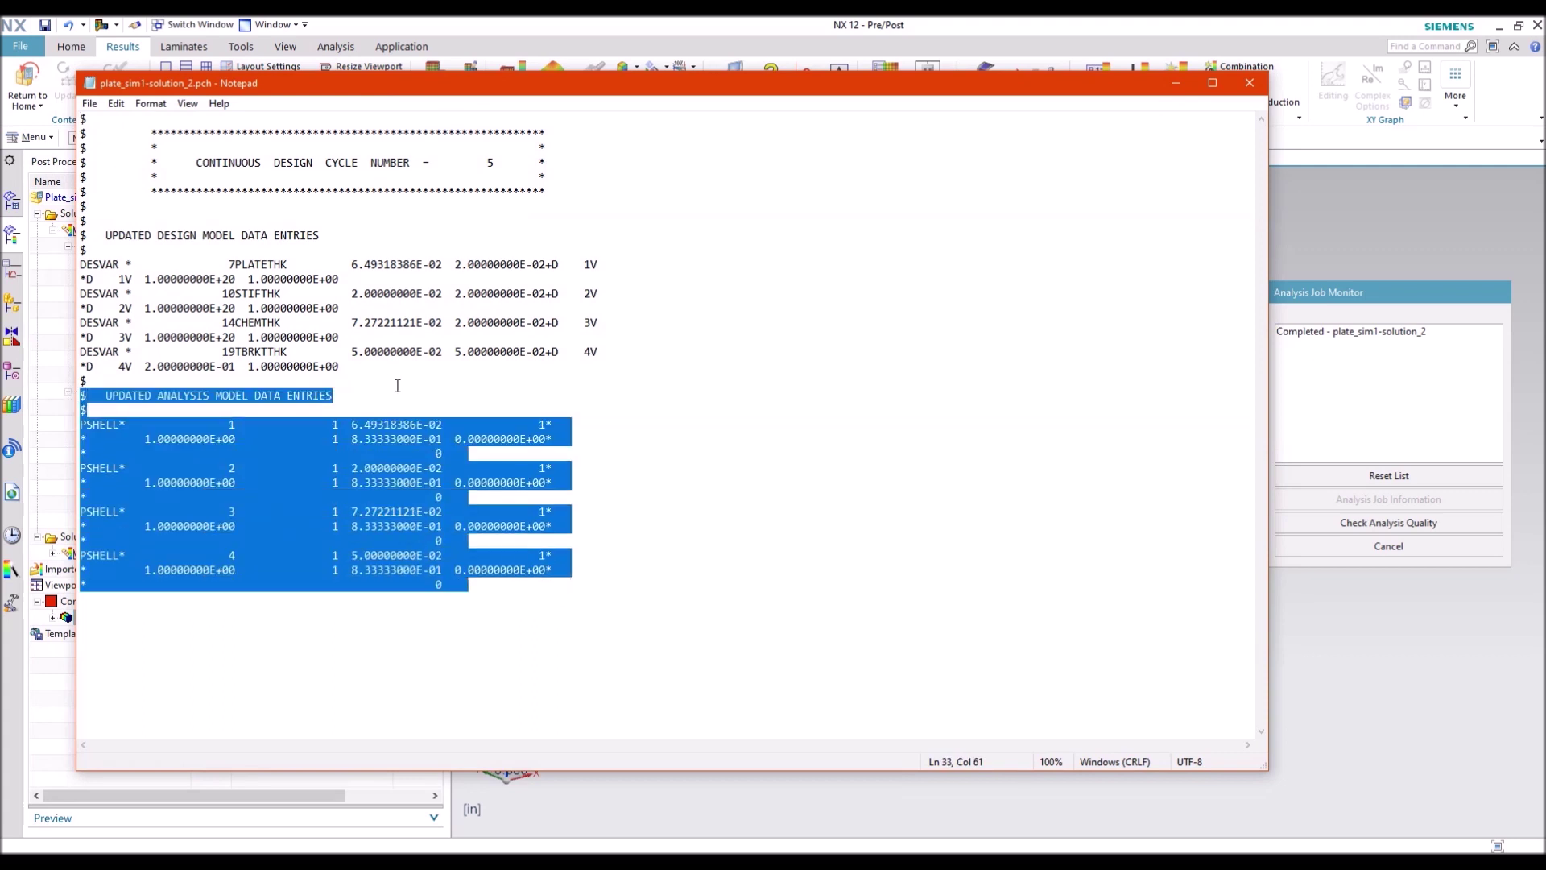
click(397, 383)
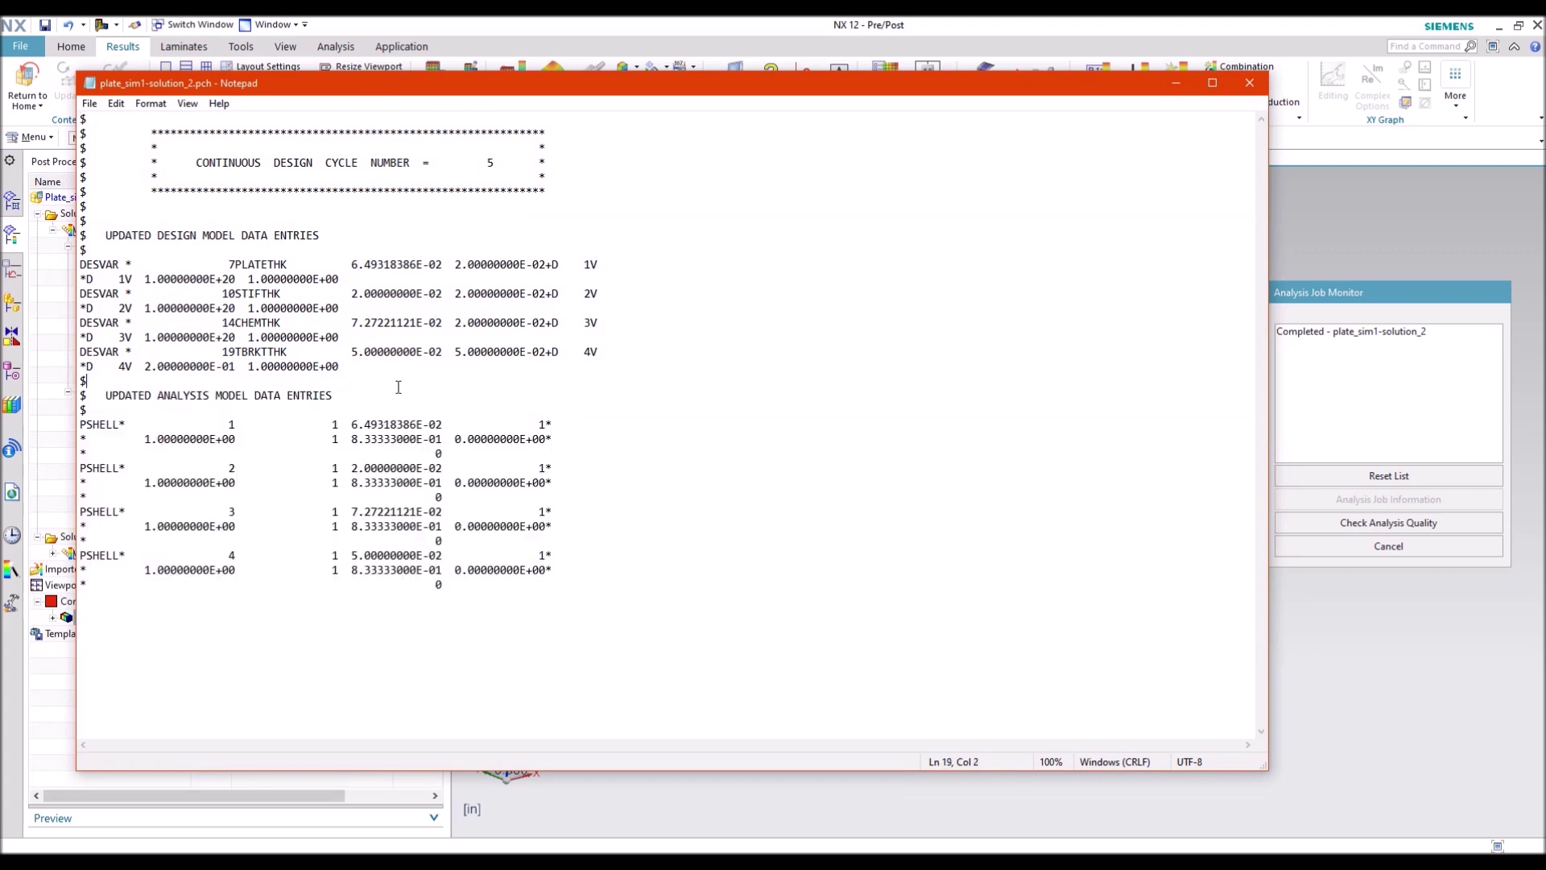
click(1249, 83)
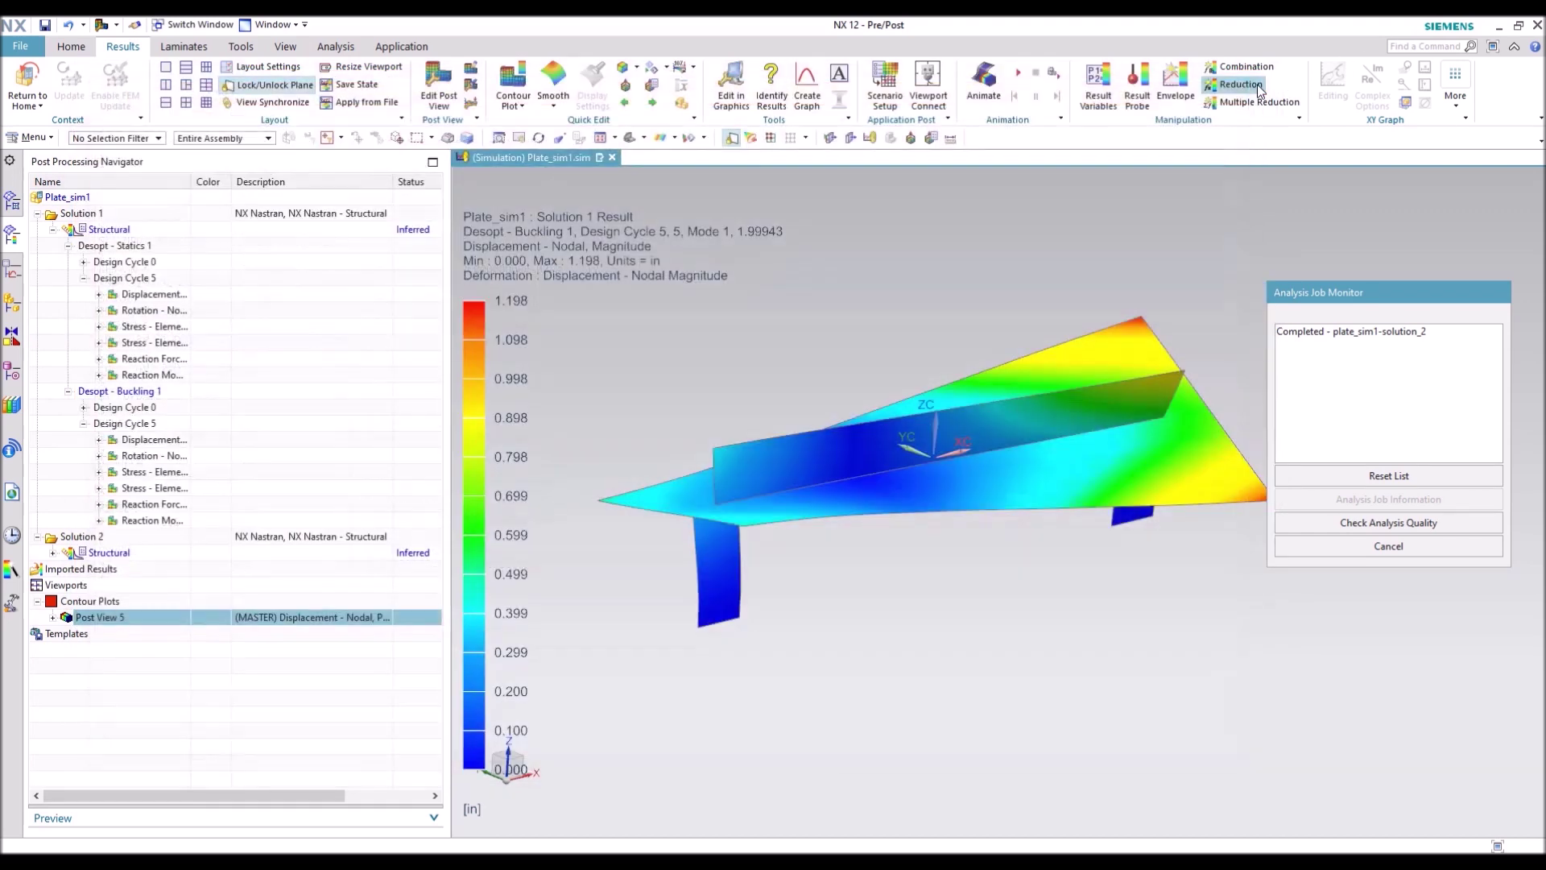
Step: Cancel the Analysis Job Monitor, leaving the design cycle 5 buckling displacement plot
click(1377, 548)
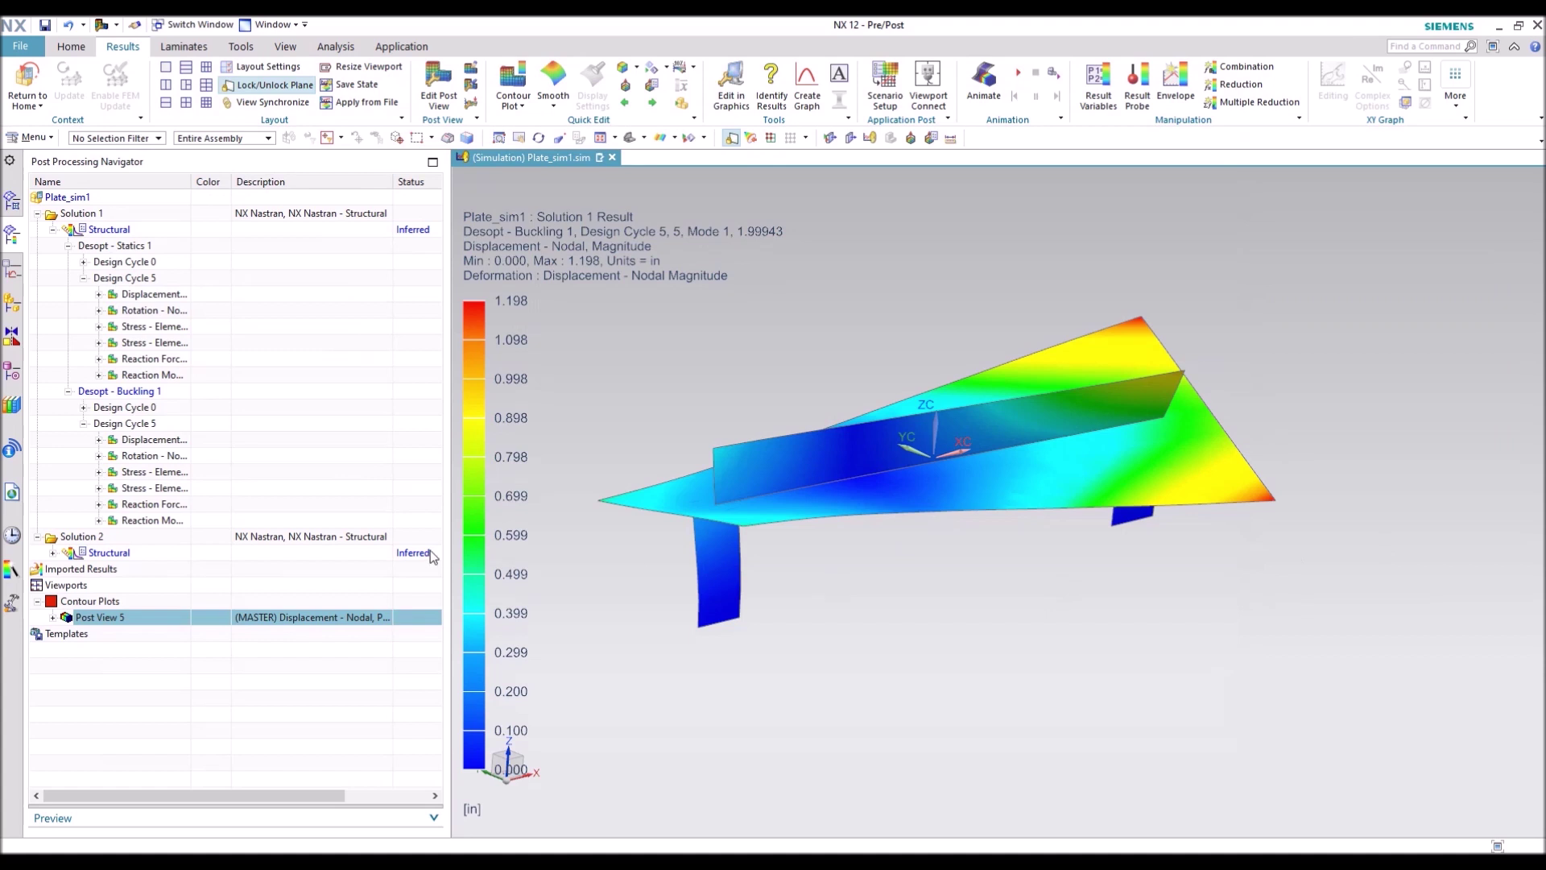